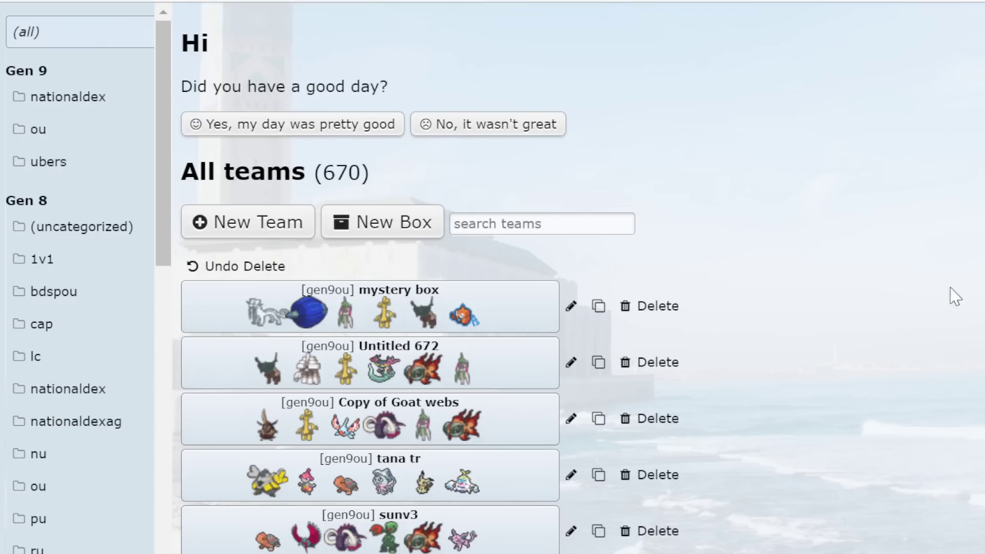
scroll(907, 305, down, 1)
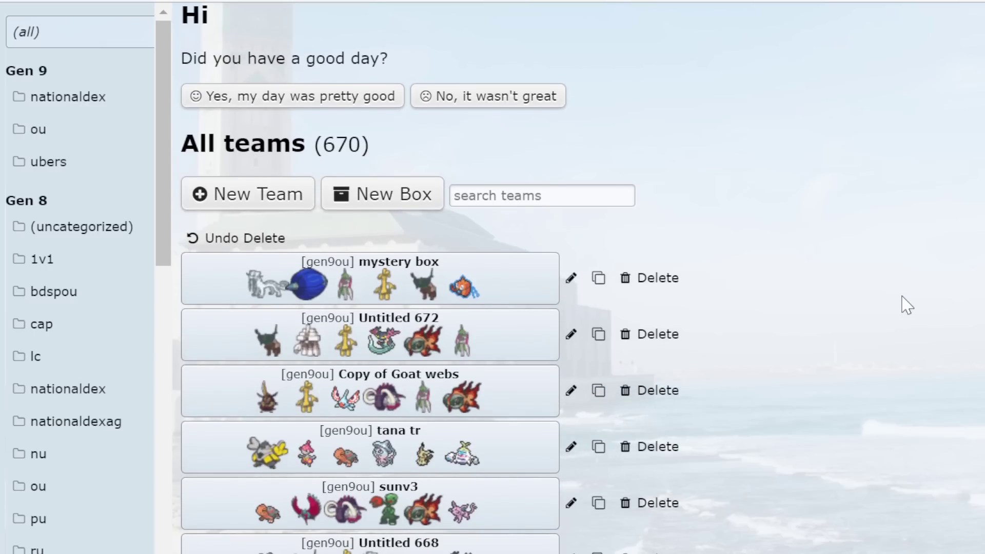
scroll(906, 305, down, 1)
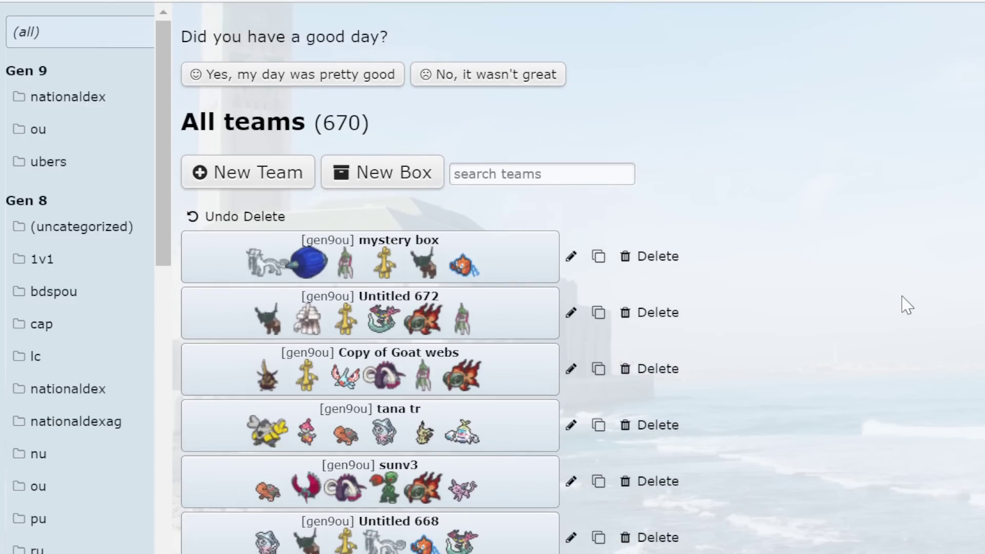
scroll(907, 305, down, 2)
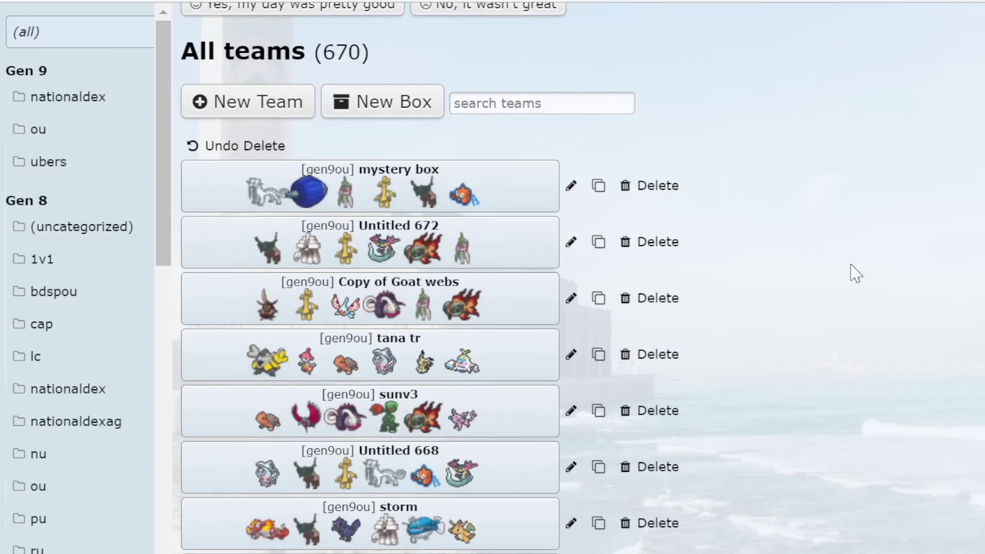
scroll(848, 271, up, 3)
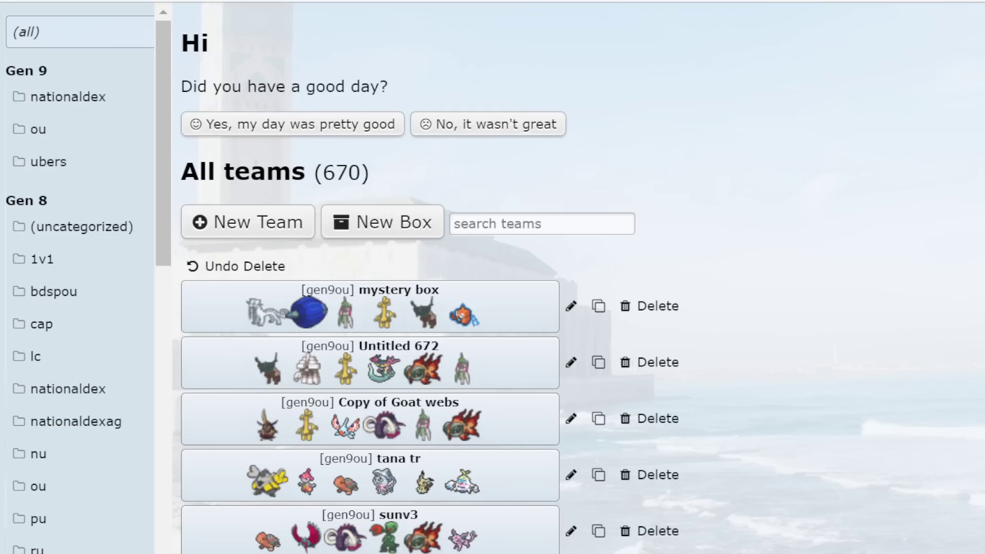
Create a new team and import four Roaring Moon sets, including Jolly Choice Band, Tera Dark, 32 HP / 220 Atk / 4 SpD / 252 Spe.
click(259, 221)
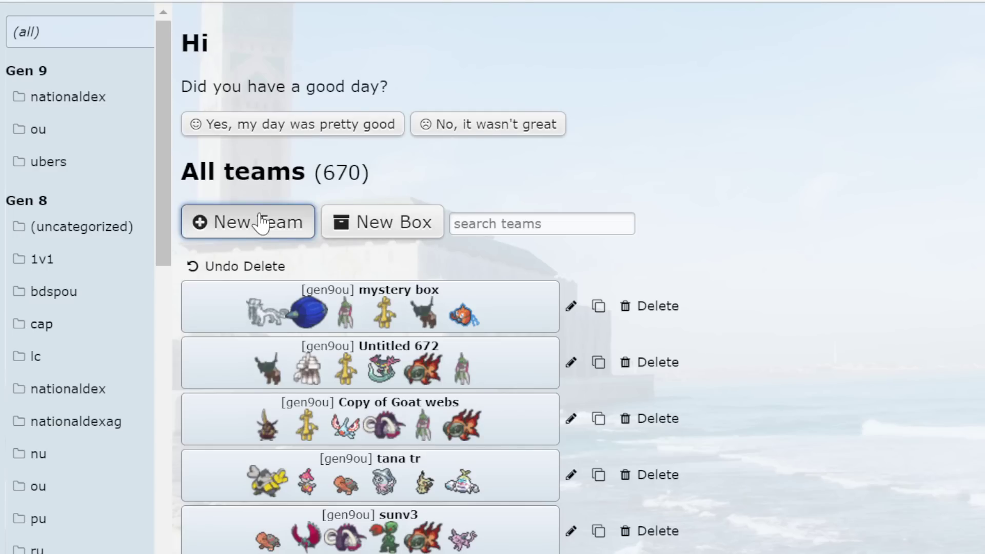
click(505, 19)
text(Roaring Moon @ Choice Band Ability: Protosynthesis Tera Type: Dark EVs: 32 HP / 220 Atk / 4 SpD / 252 Spe Jolly Nature - U-turn - Dragon Claw - Crunch - Earthquake  Roaring Moon @ Booster Energy Ability: Protosynthesis Tera Type: Flying EVs: 252 Atk / 4 Def / 252 Spe Adamant Nature - Acrobatics - Crunch - Earthquake - Dragon Dance  Roaring Moon @ Booster Energy Ability: Protosynthesis Tera Type: Flying EVs: 252 Atk / 4 SpD / 252 Spe Adamant Nature - Dragon Dance - Acrobatics - Earthquake - Roost)
click(588, 26)
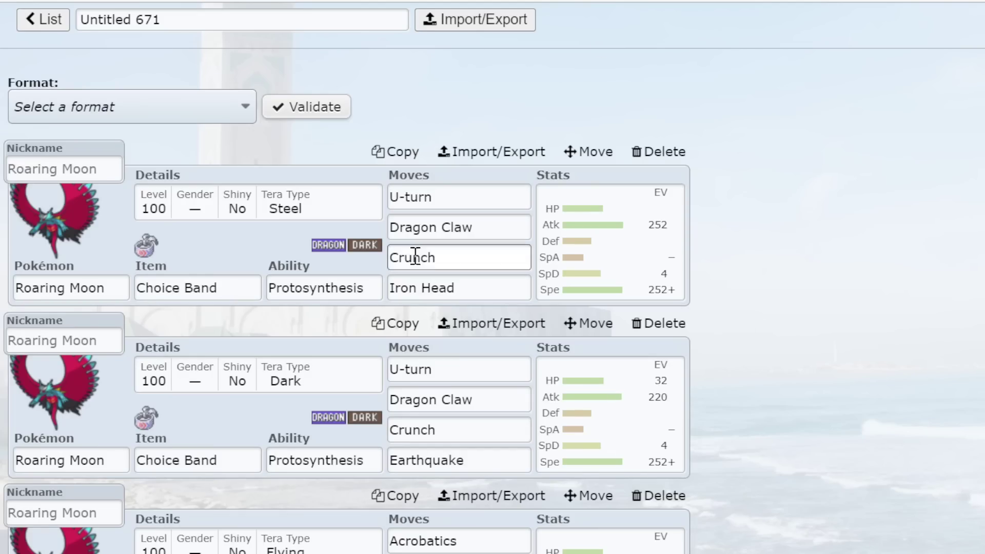
Reopen the Untitled 671 team from the team list and view the first Roaring Moon's EV spread.
scroll(315, 126, down, 1)
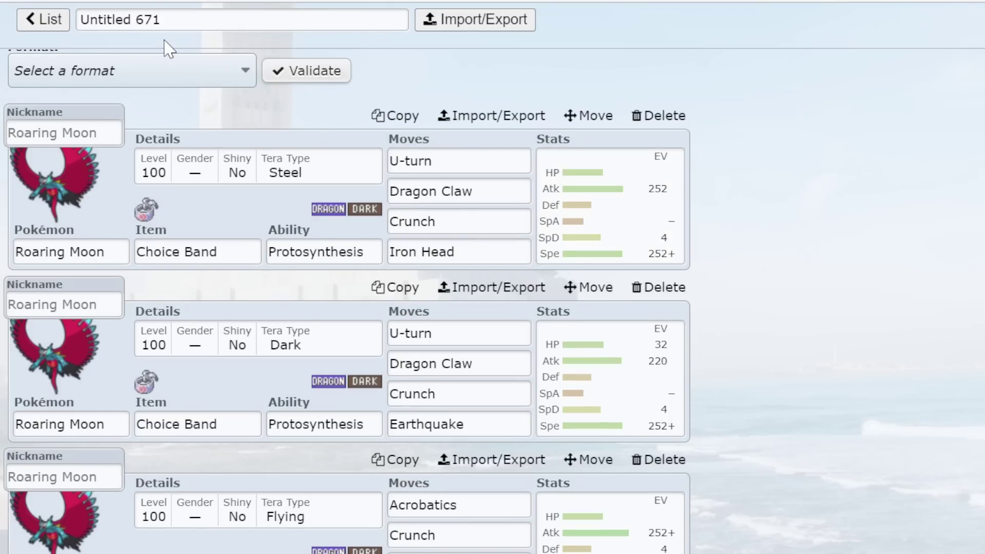
click(56, 26)
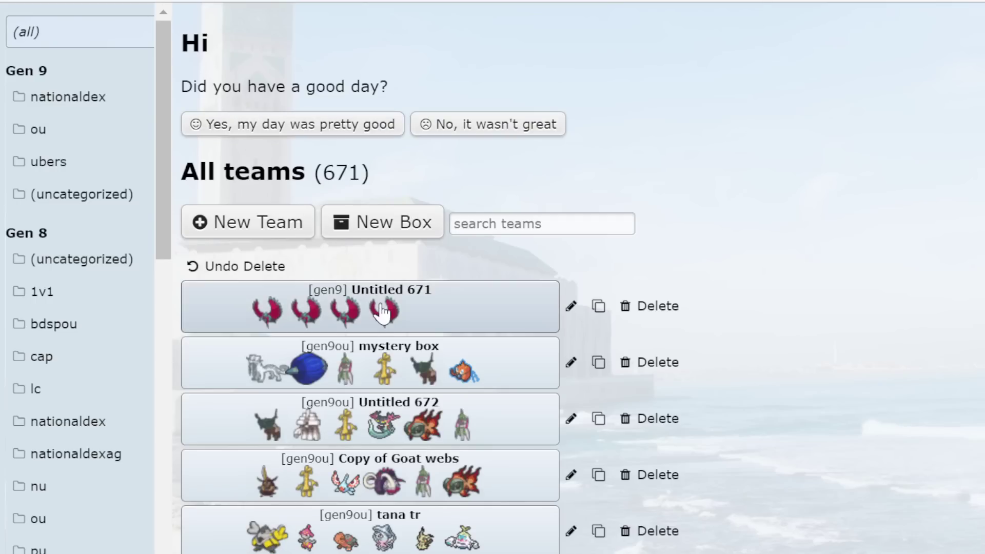
click(382, 313)
scroll(554, 363, down, 1)
click(628, 267)
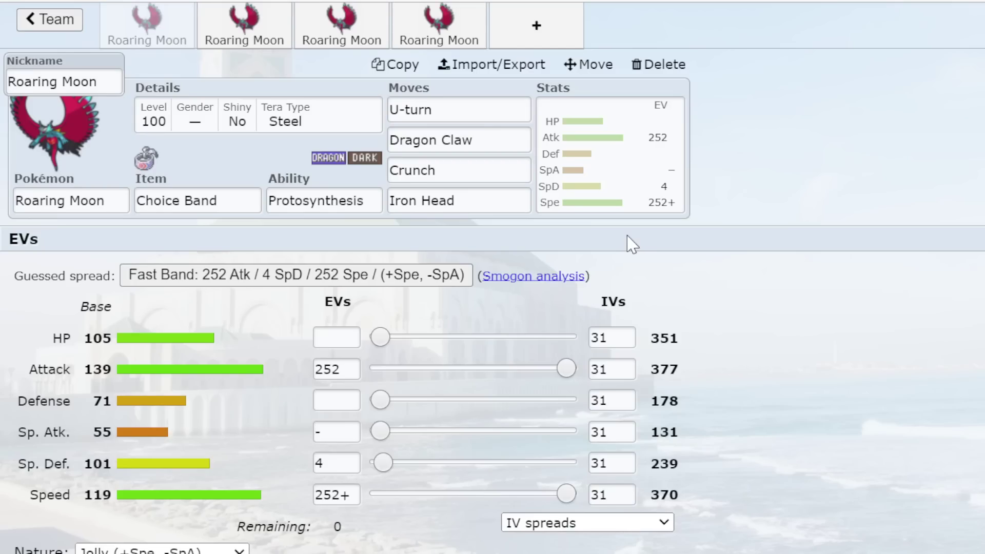
Compare the EVs of the two Choice Band Roaring Moon sets, and bring up the fourth set.
click(245, 35)
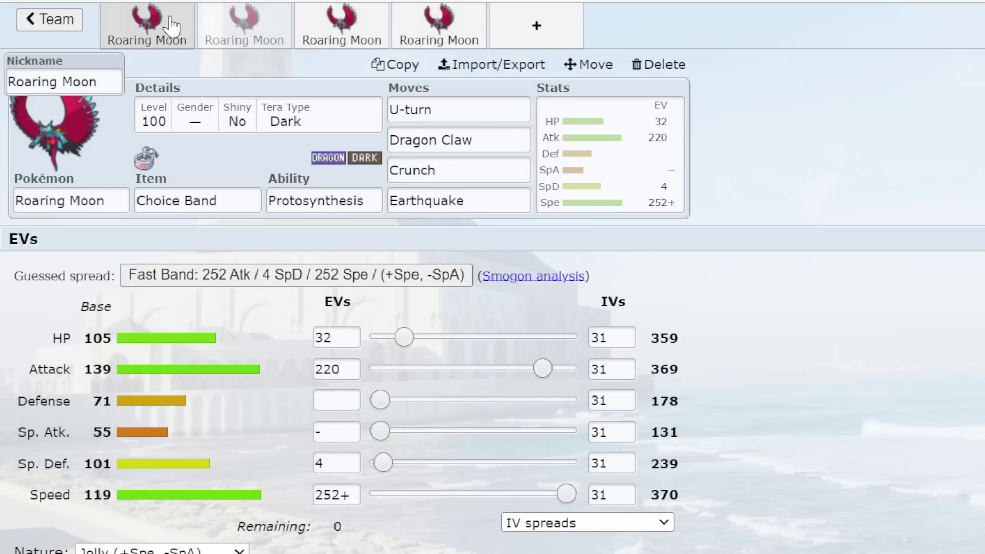
click(173, 25)
click(228, 28)
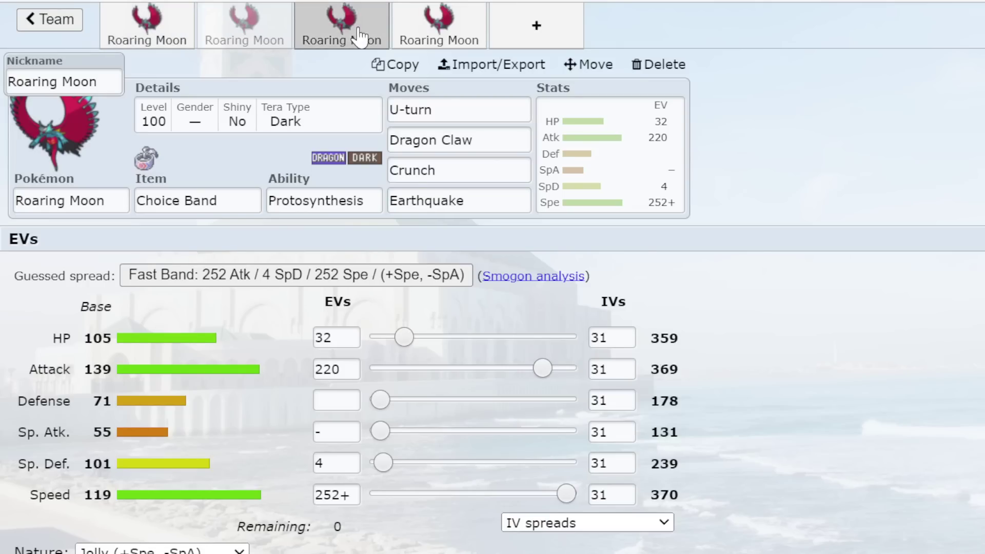
click(432, 24)
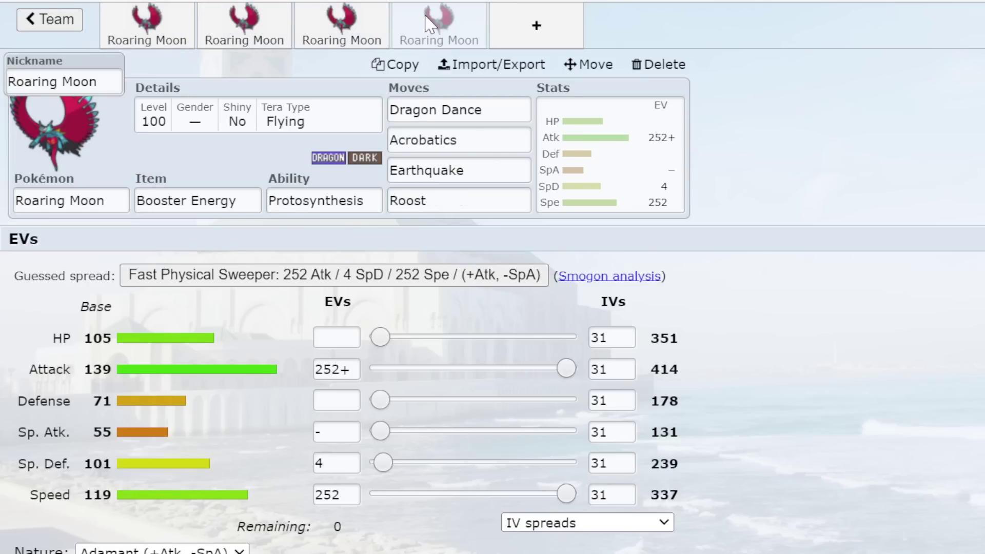
Examine the third Roaring Moon set, including the details of its Acrobatics move and Booster Energy item.
click(341, 18)
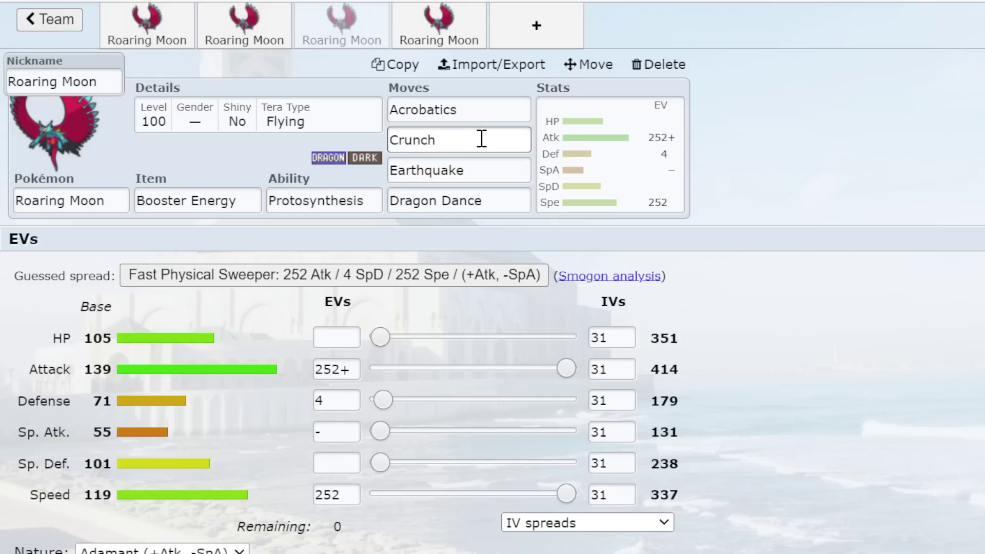
click(449, 41)
click(359, 38)
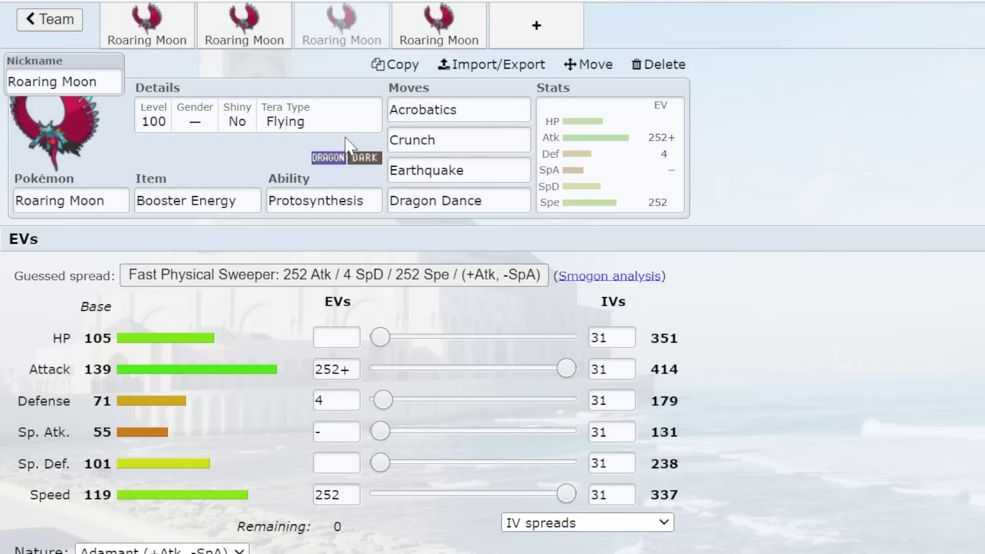
click(450, 110)
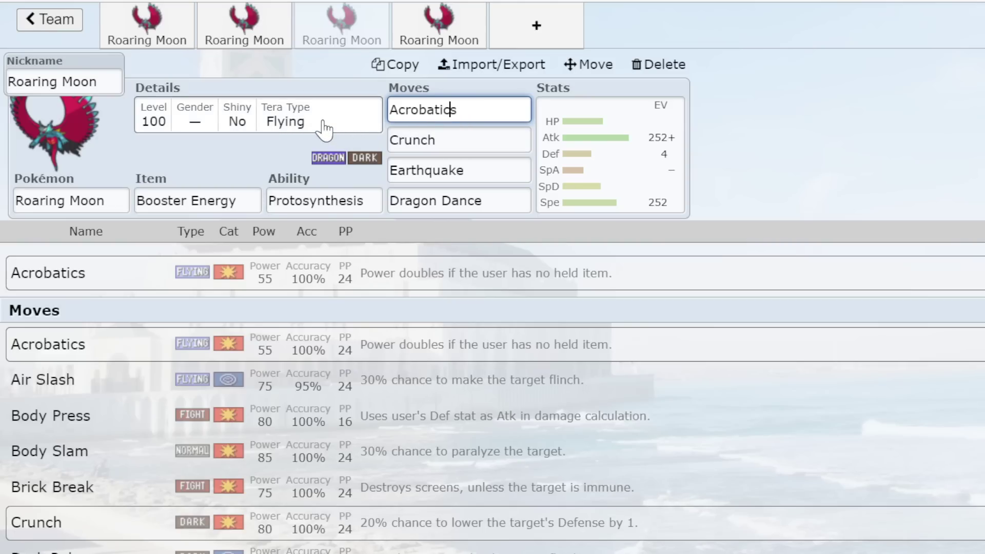
click(221, 199)
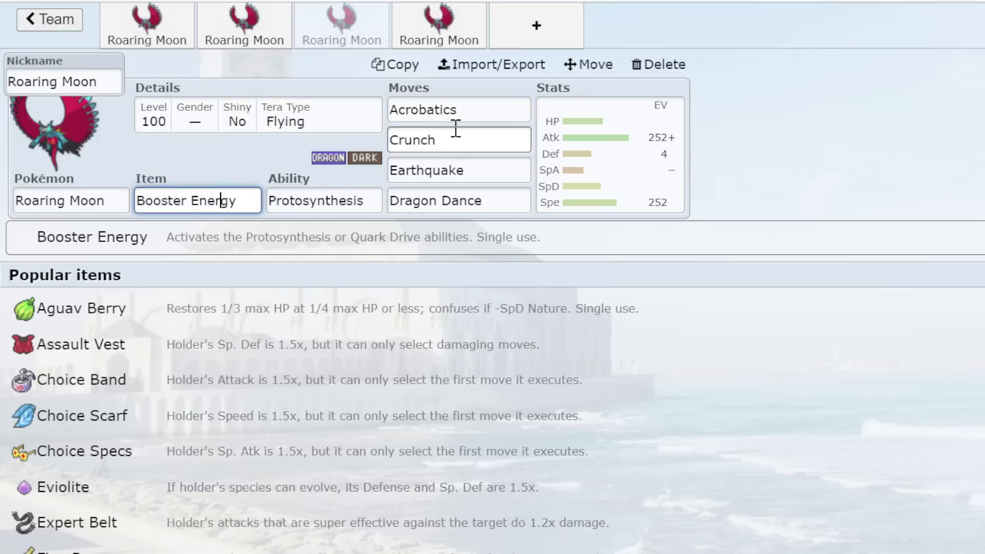
Compare the moves and EV spreads of the third and fourth Roaring Moon sets.
click(435, 32)
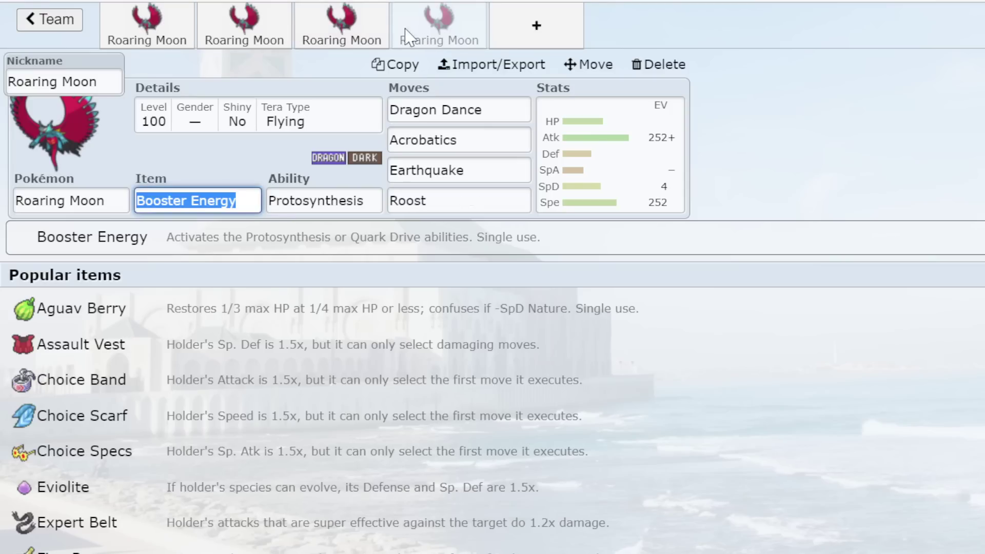
click(359, 31)
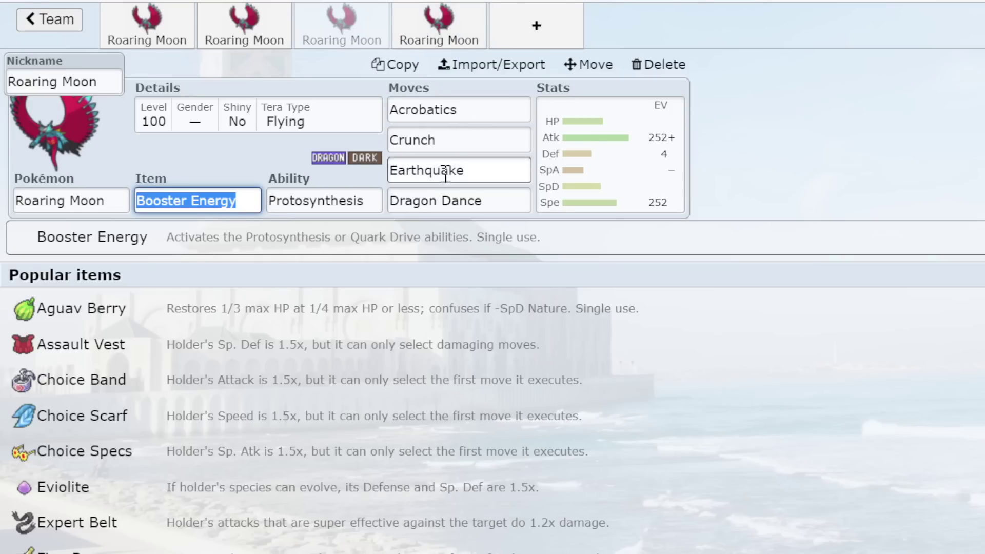
click(461, 33)
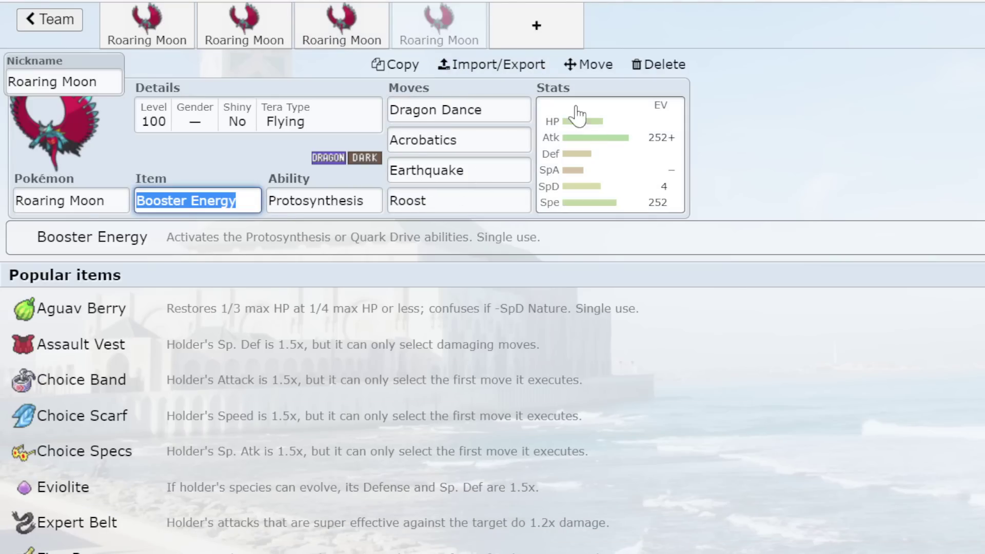
click(378, 36)
click(578, 151)
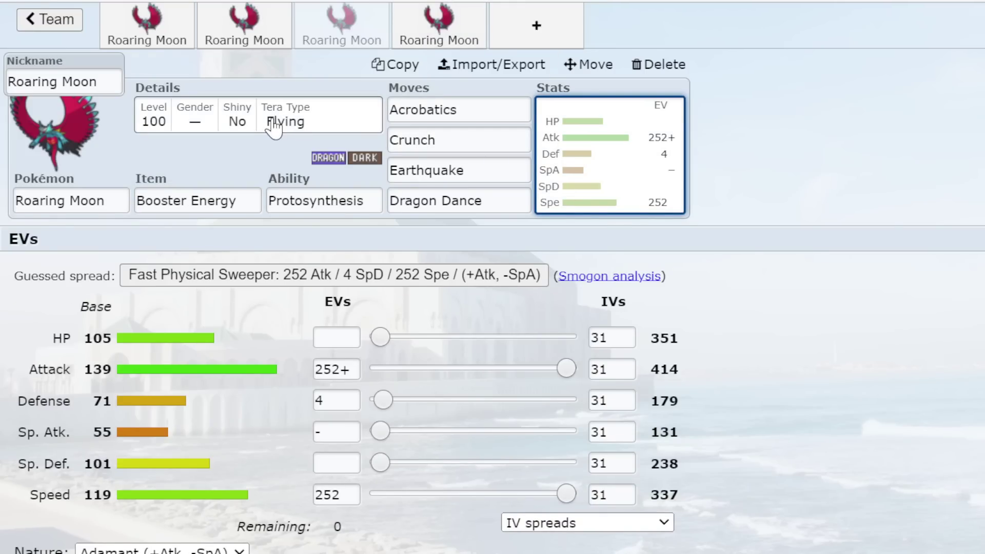
click(439, 29)
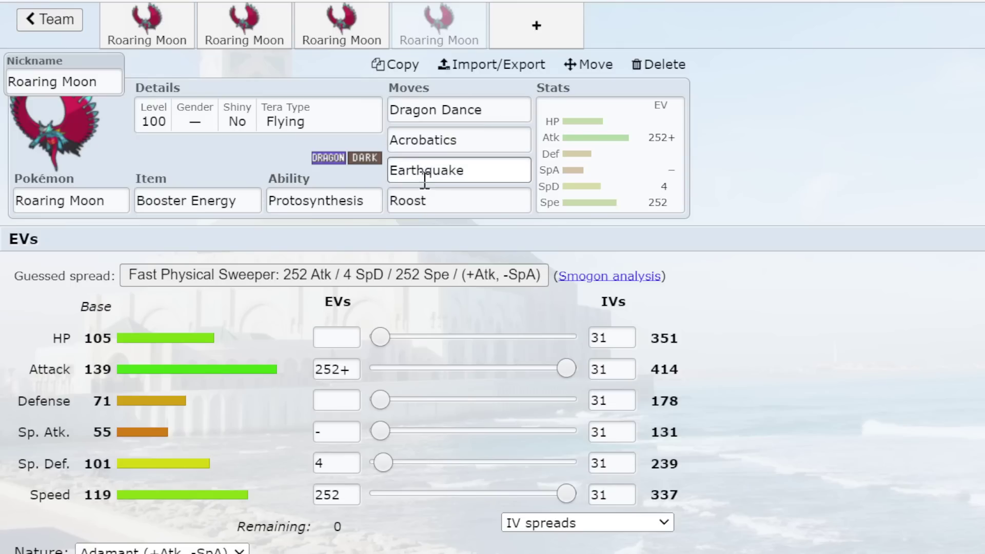
click(341, 26)
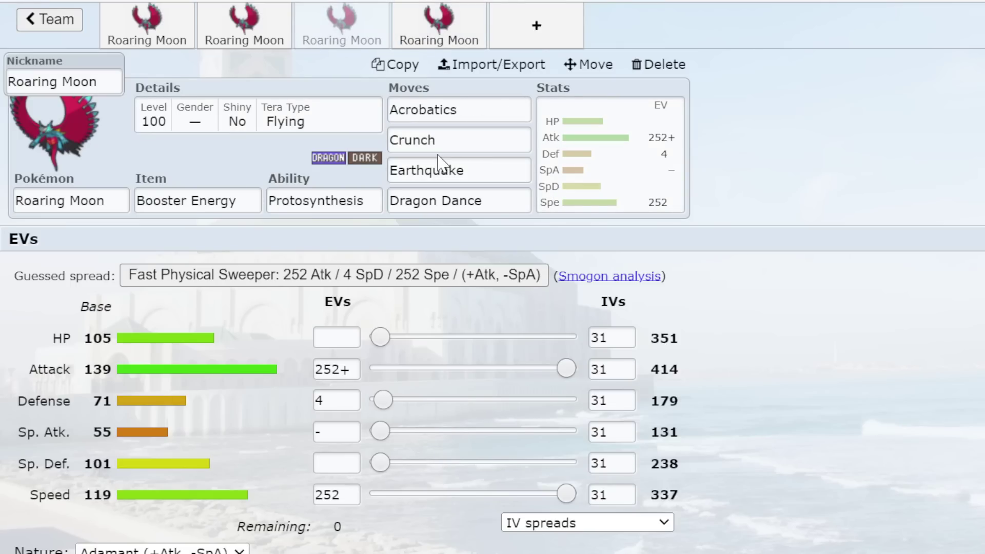
click(449, 44)
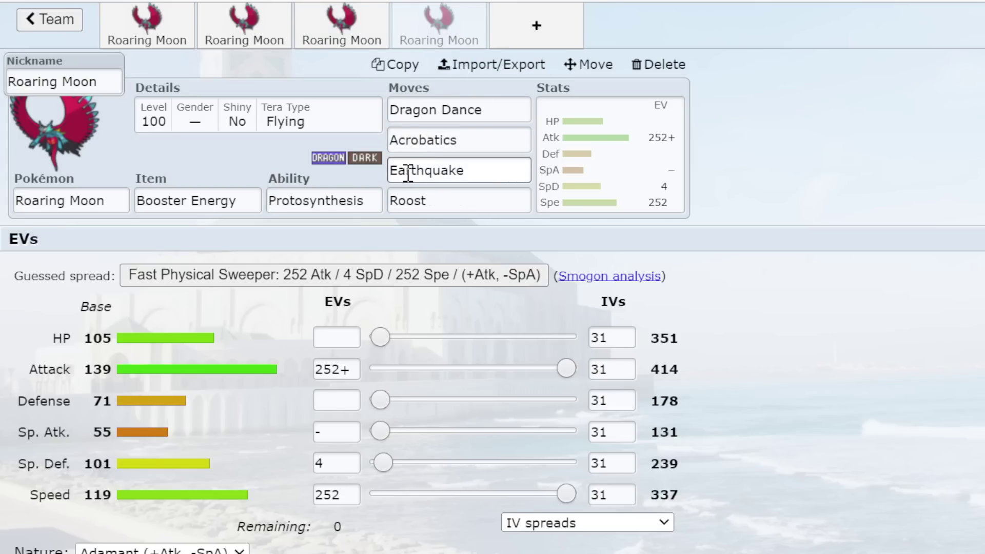
click(352, 37)
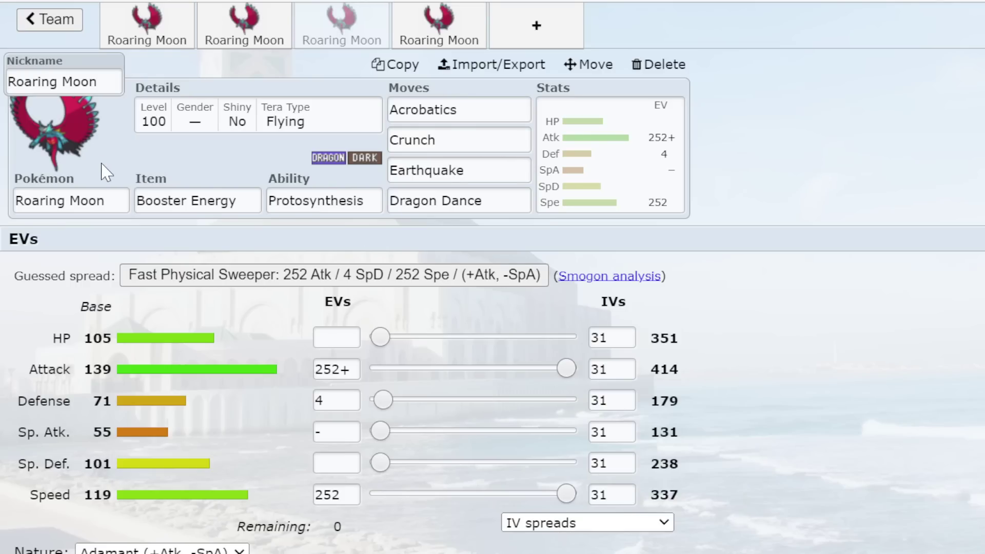
View the first Roaring Moon set, and open the sunv3 team from the team list to examine its sets.
click(159, 35)
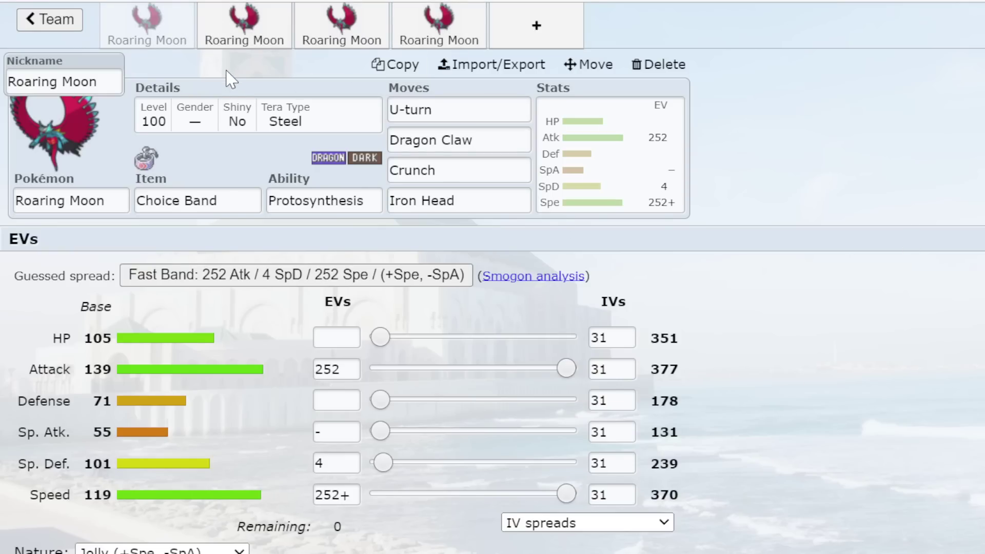
click(61, 20)
click(61, 20)
scroll(513, 256, down, 5)
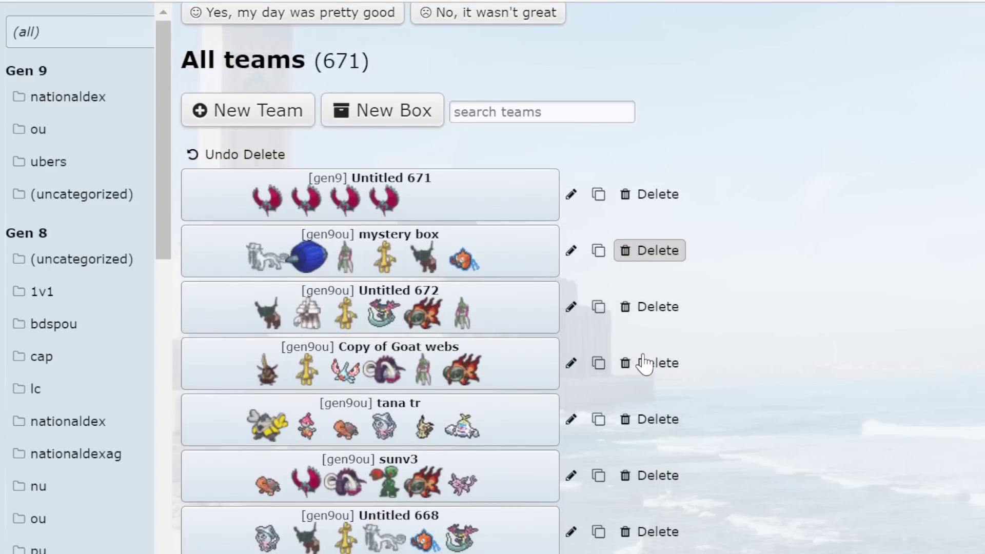
click(419, 348)
scroll(693, 487, down, 1)
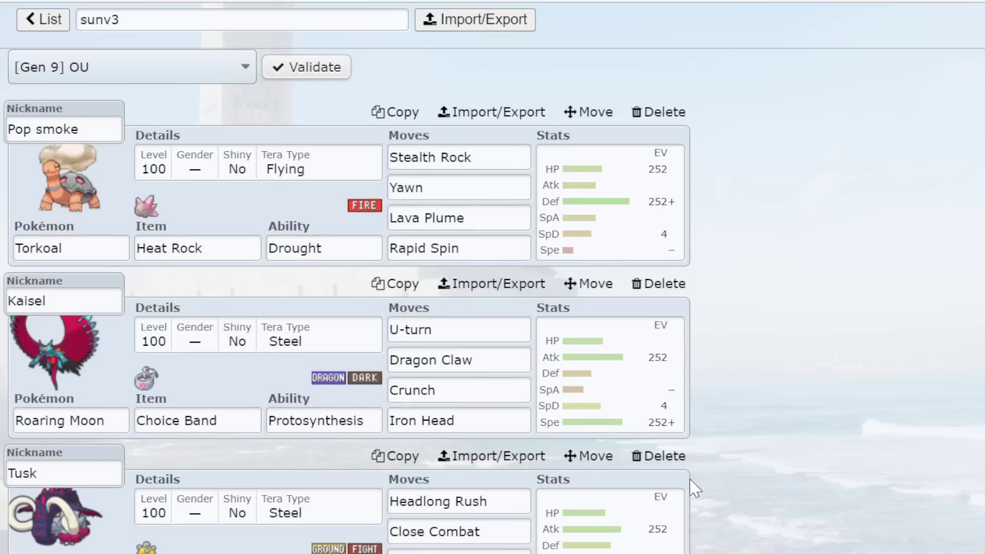
Open the ROARING MOON team from the team list and examine its Choice Band Roaring Moon and teammates.
click(44, 21)
scroll(541, 384, down, 2)
click(547, 405)
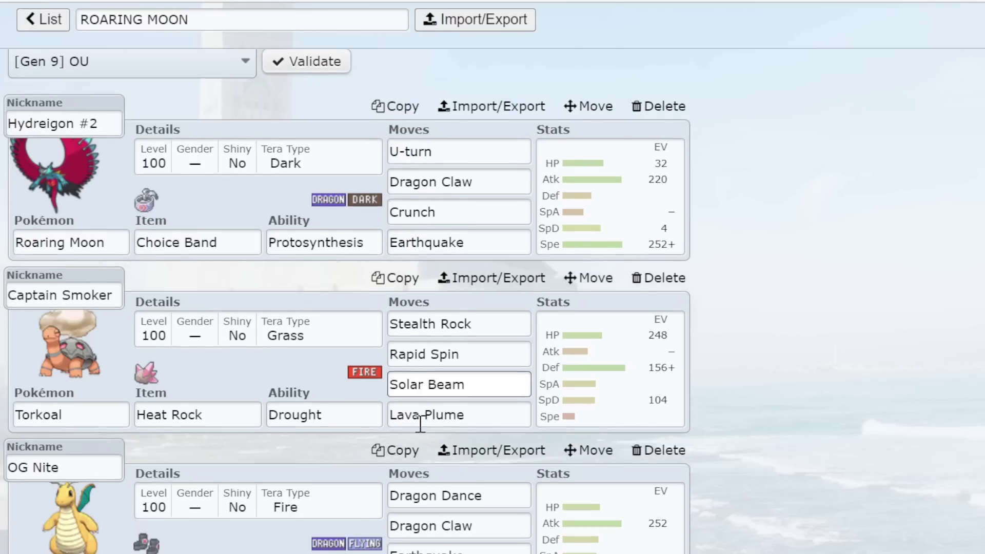
scroll(421, 431, down, 1)
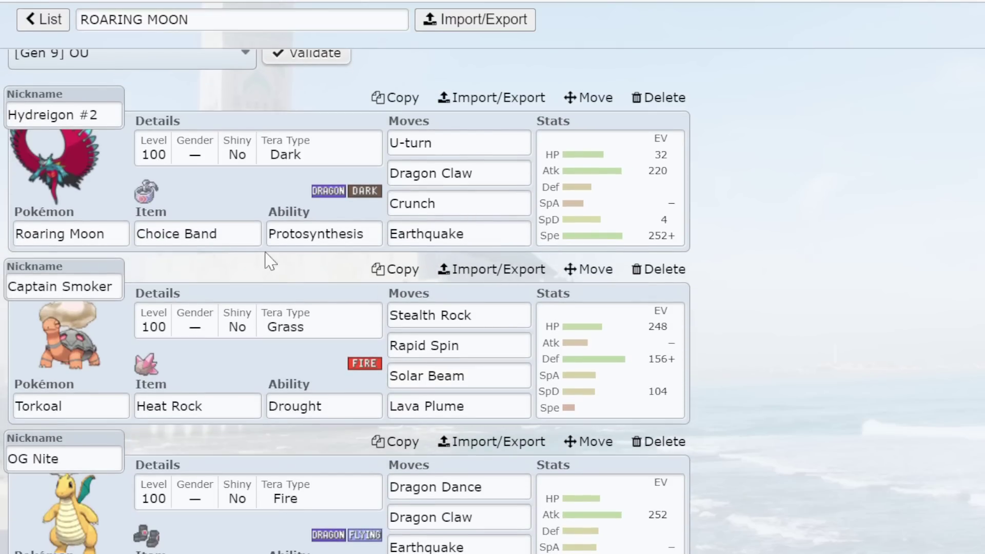
Return to the Untitled 671 team and examine the EVs and Speed stat of the first Roaring Moon.
click(43, 22)
scroll(477, 307, up, 2)
click(460, 318)
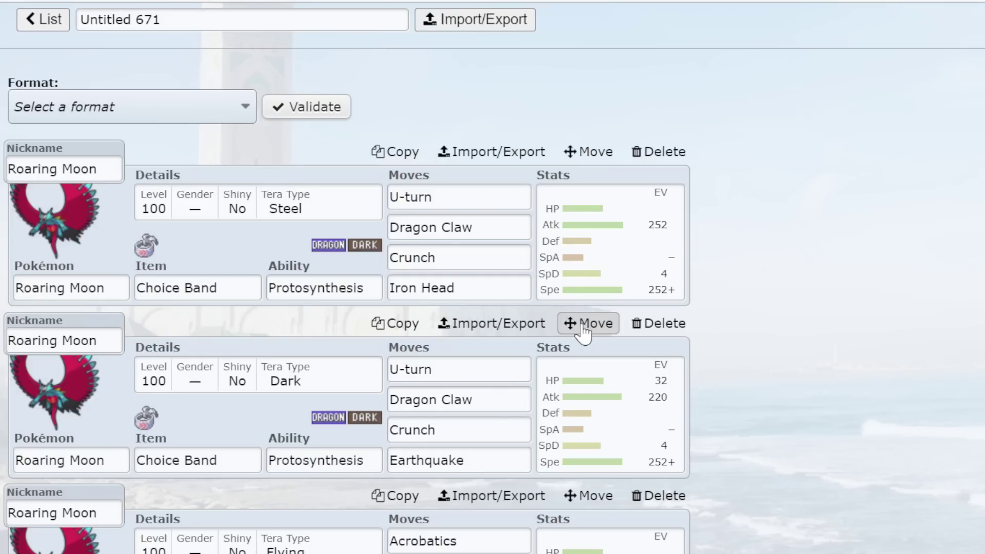
click(585, 324)
click(803, 204)
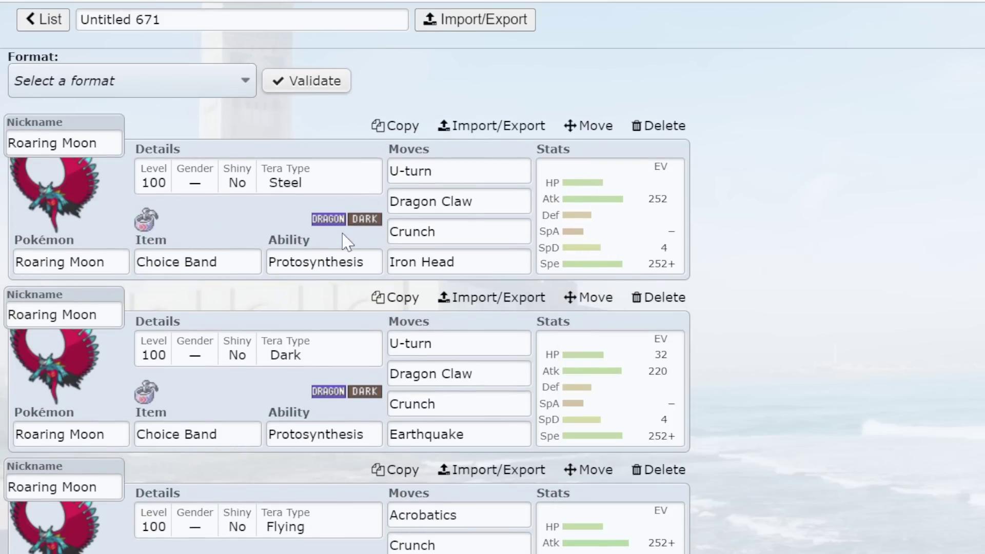
click(622, 202)
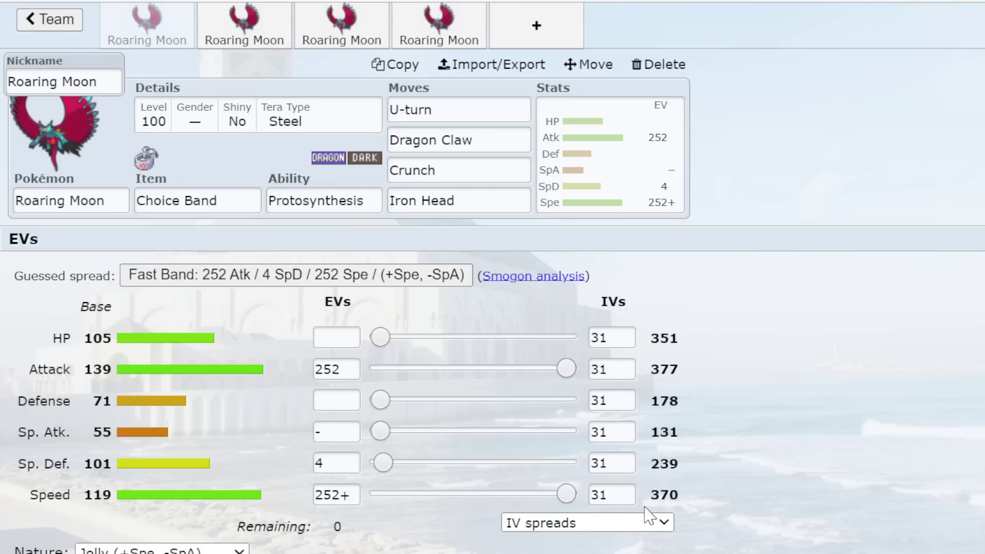
drag(649, 513, 683, 508)
click(686, 506)
Review the first Roaring Moon's moves U-turn, Dragon Claw, Crunch and Iron Head, and bring up the second set for comparison.
click(428, 141)
click(479, 104)
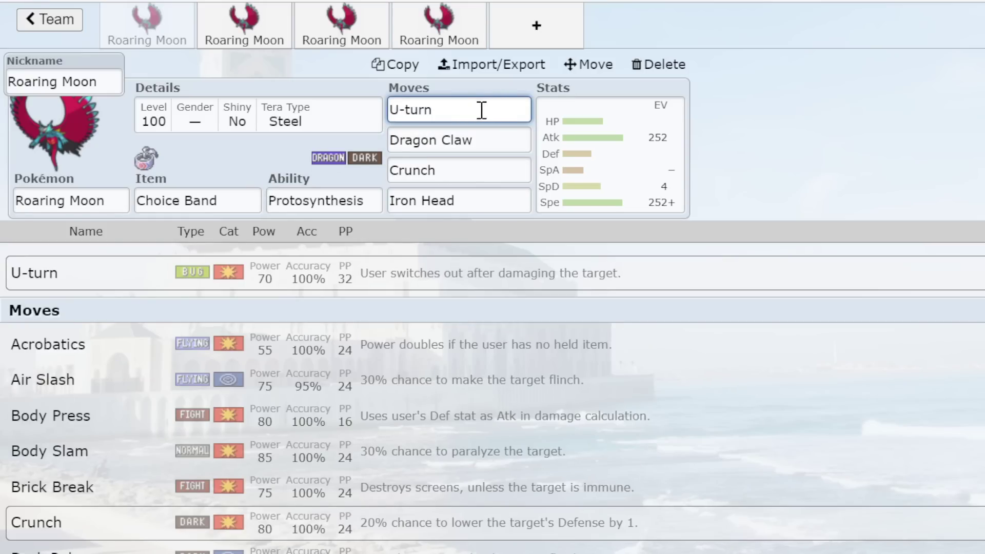
click(441, 140)
click(439, 169)
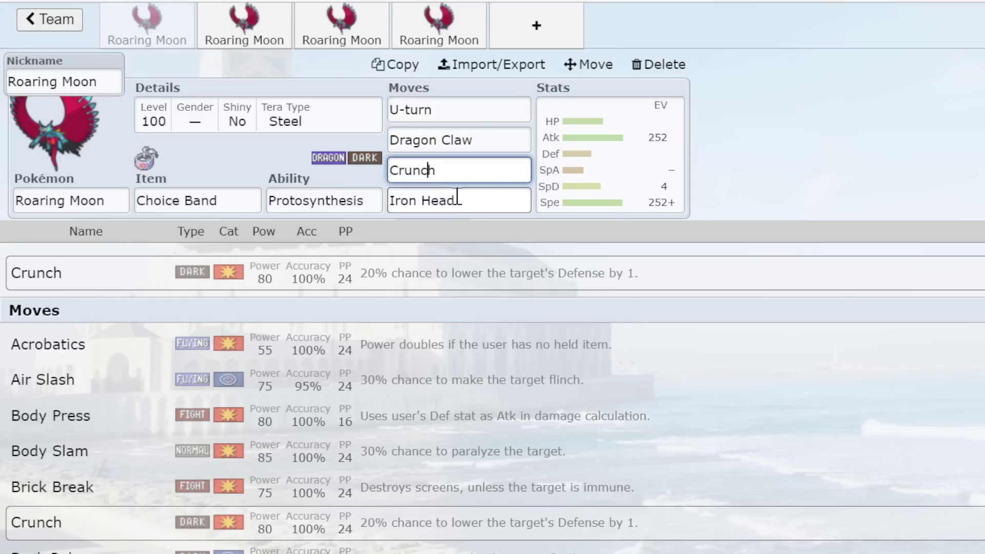
click(455, 200)
click(269, 20)
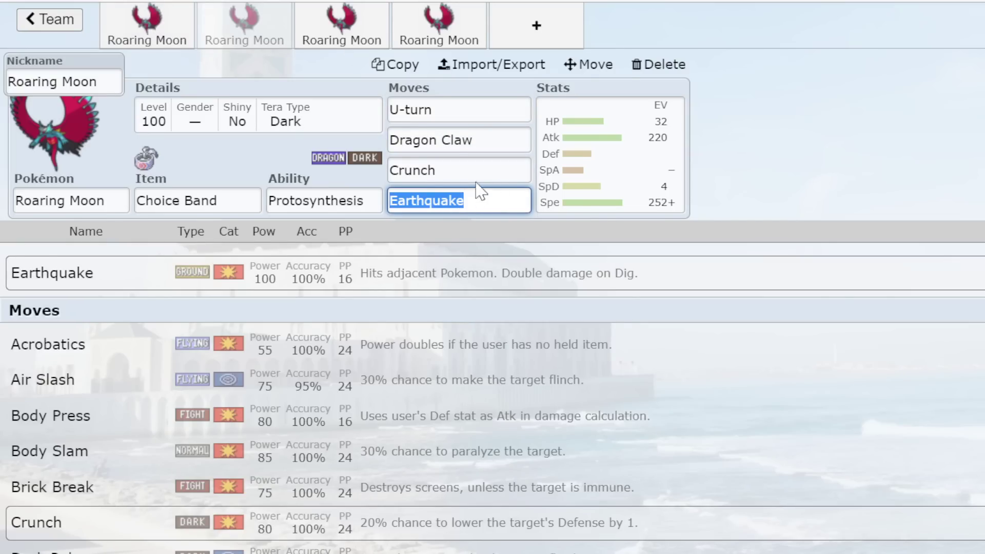
Compare the details and Tera types of the first and second Roaring Moon sets, ending on the second set.
click(330, 125)
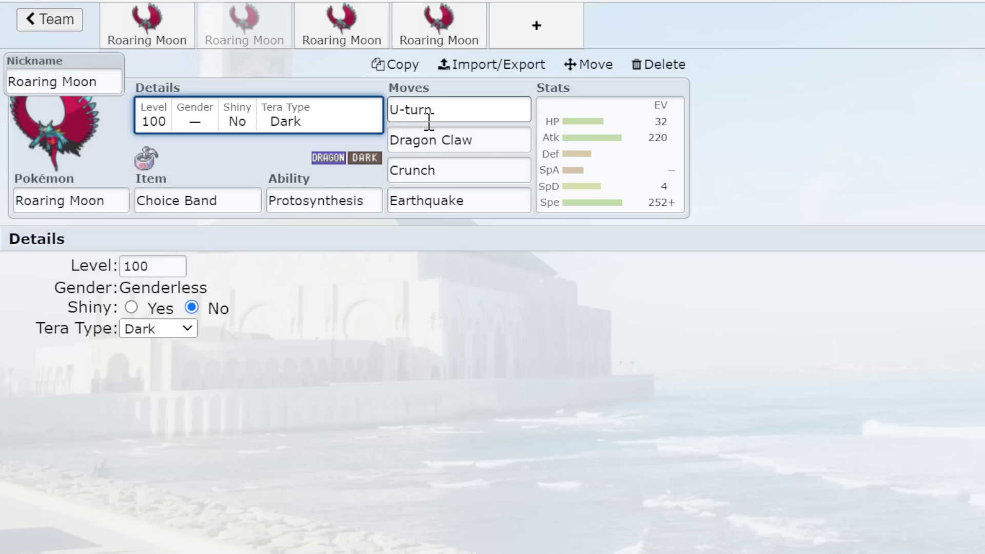
click(147, 23)
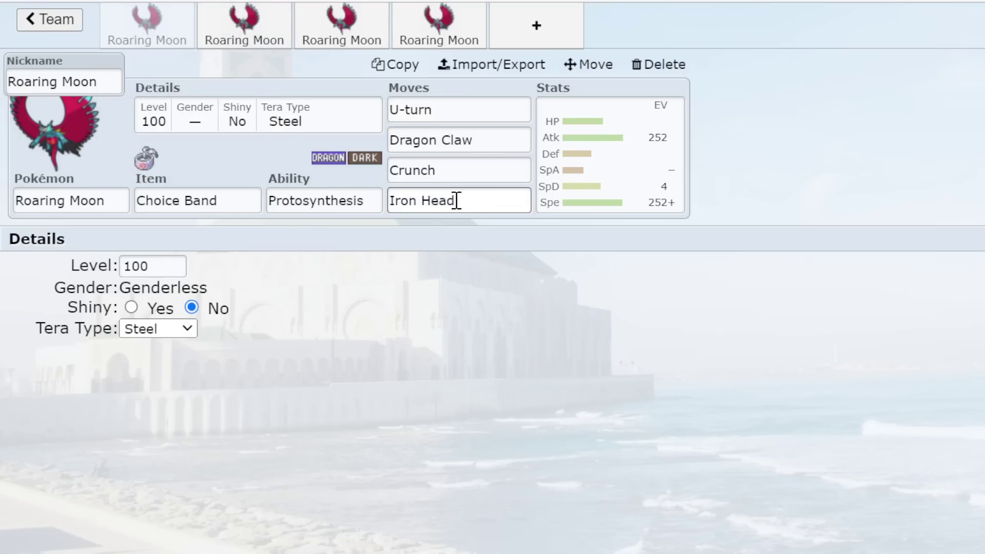
click(244, 26)
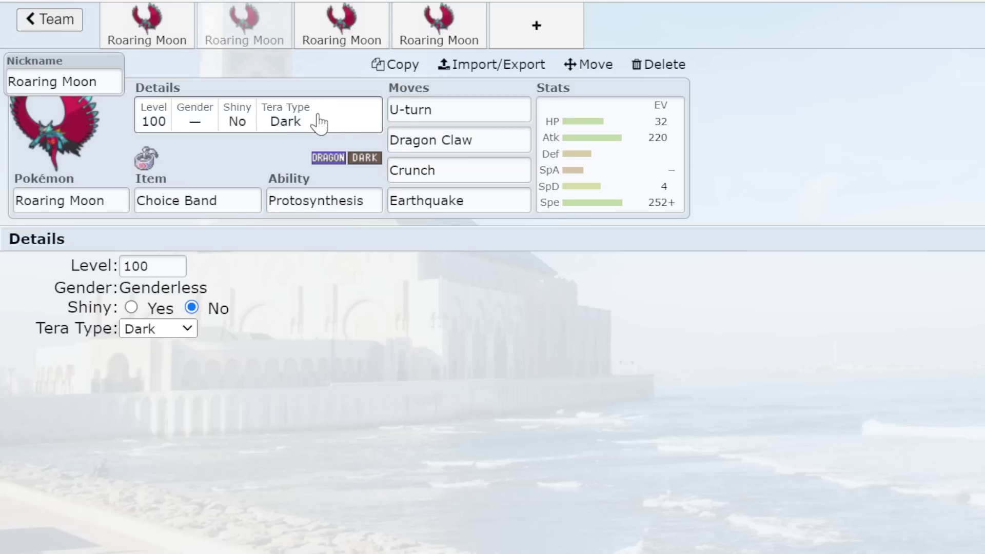
click(165, 36)
click(269, 50)
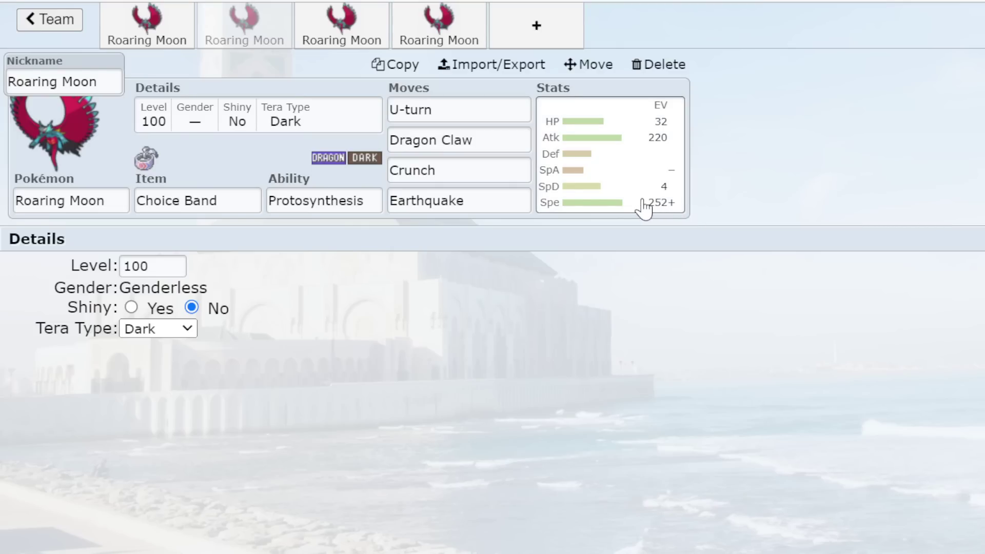
Look through the third and fourth Roaring Moon sets and compare them with the first Choice Band set.
click(384, 41)
click(450, 42)
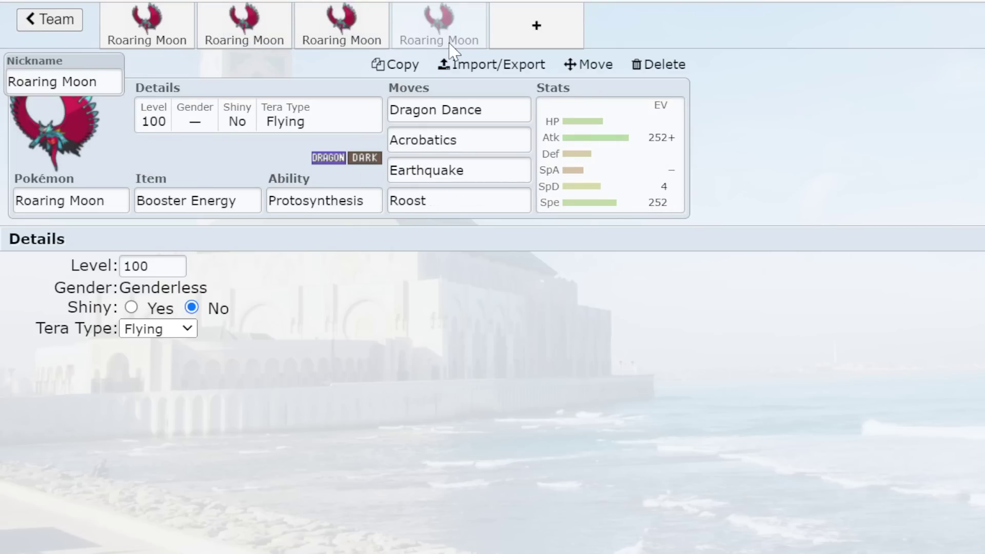
click(163, 43)
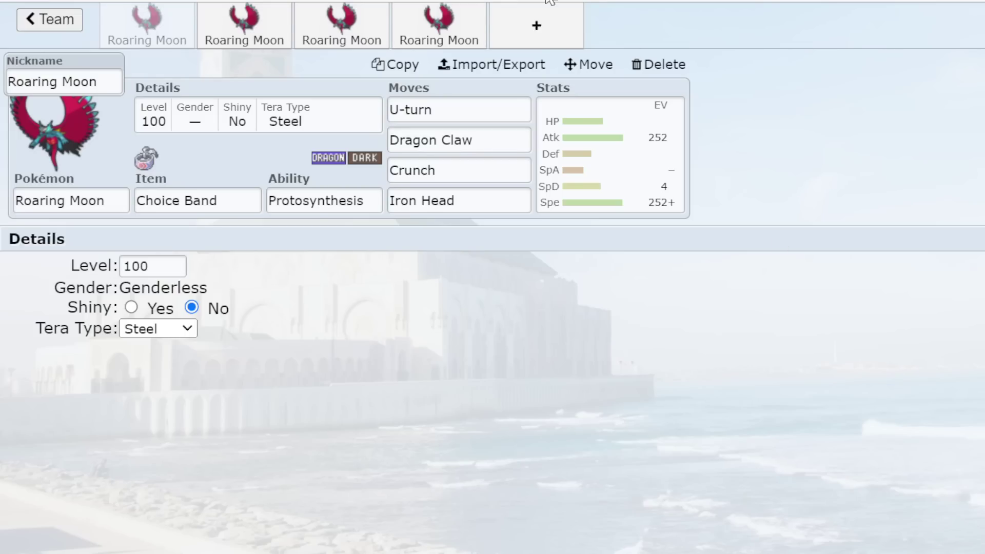
click(418, 23)
click(341, 36)
click(182, 17)
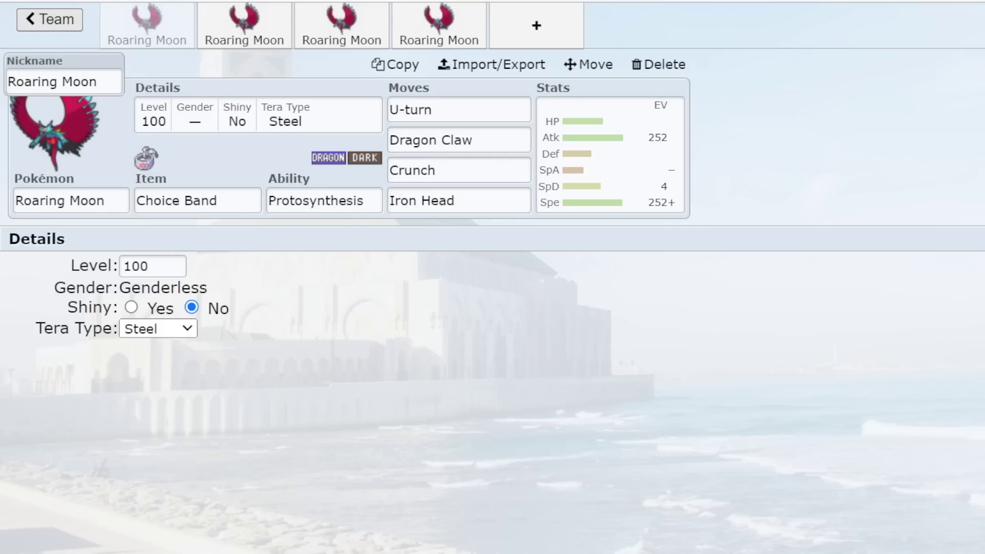
Return to the Untitled 671 team overview and replace its sets with two imported Kingambit sets, Leftovers Tera Fairy and Life Orb Tera Flying.
click(50, 20)
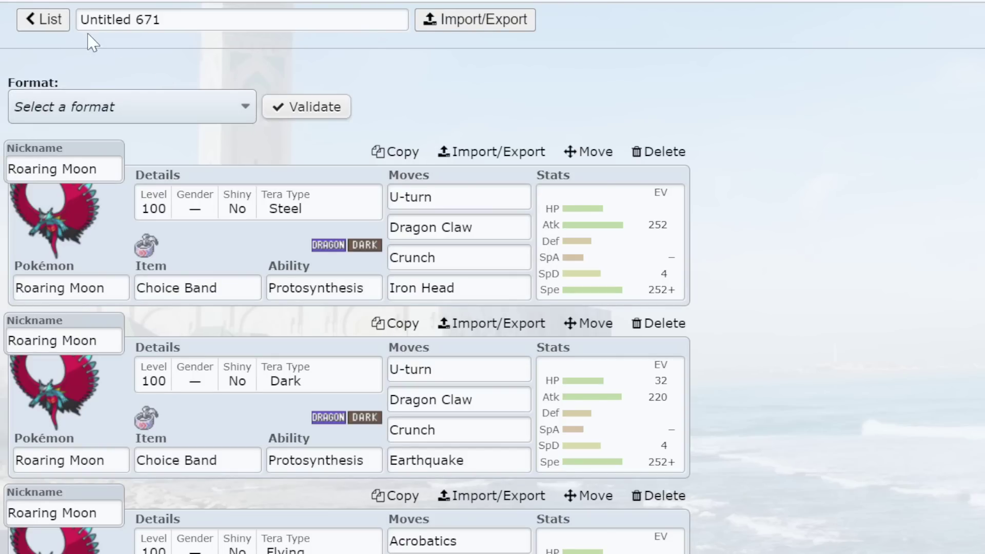
click(478, 19)
click(596, 19)
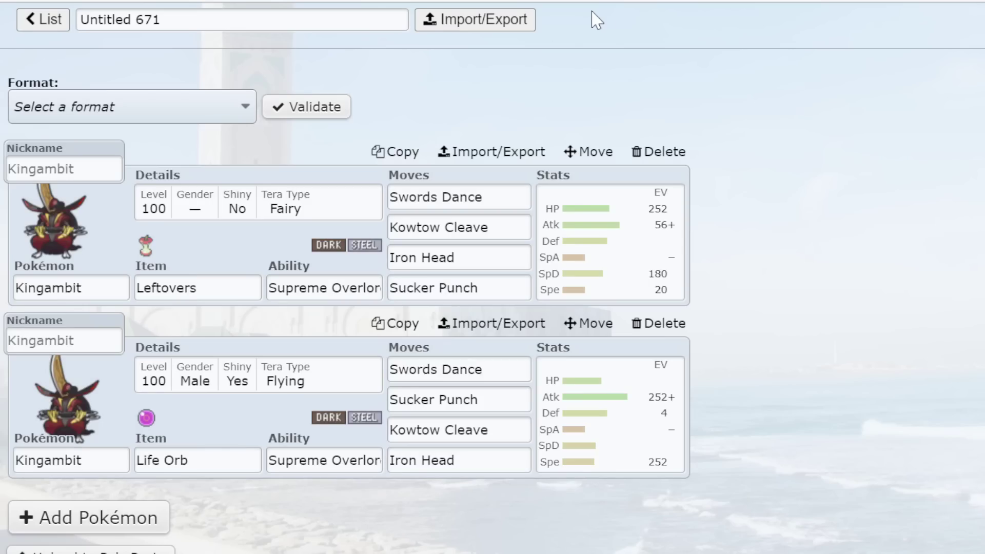
Examine the Leftovers Kingambit's EVs, its Kowtow Cleave, Iron Head and Sucker Punch moves, and its Supreme Overlord ability.
click(634, 275)
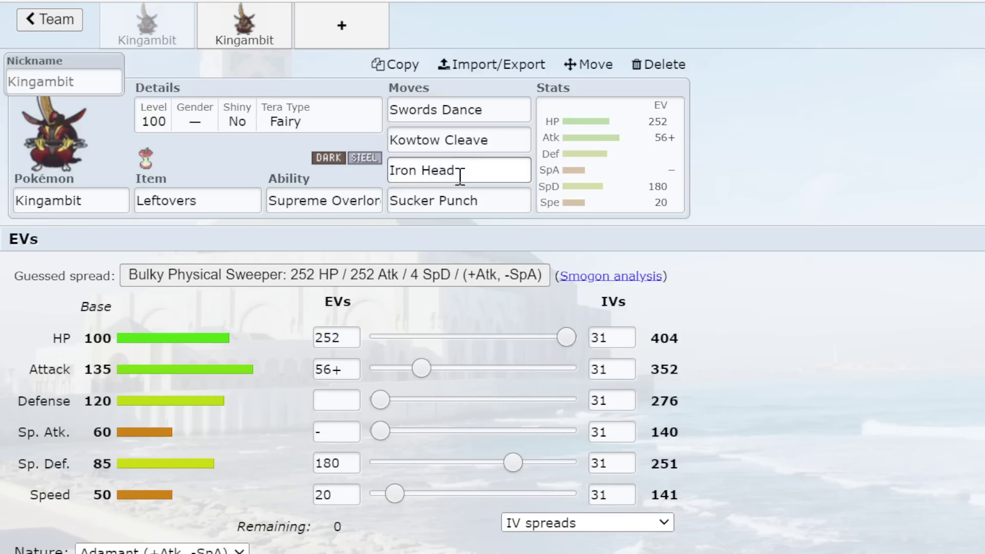
click(440, 139)
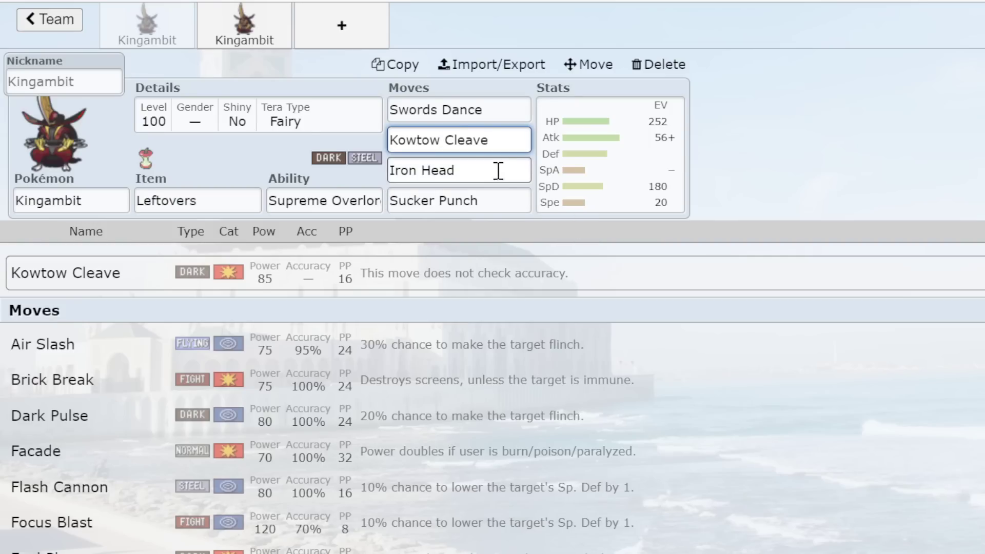
click(441, 170)
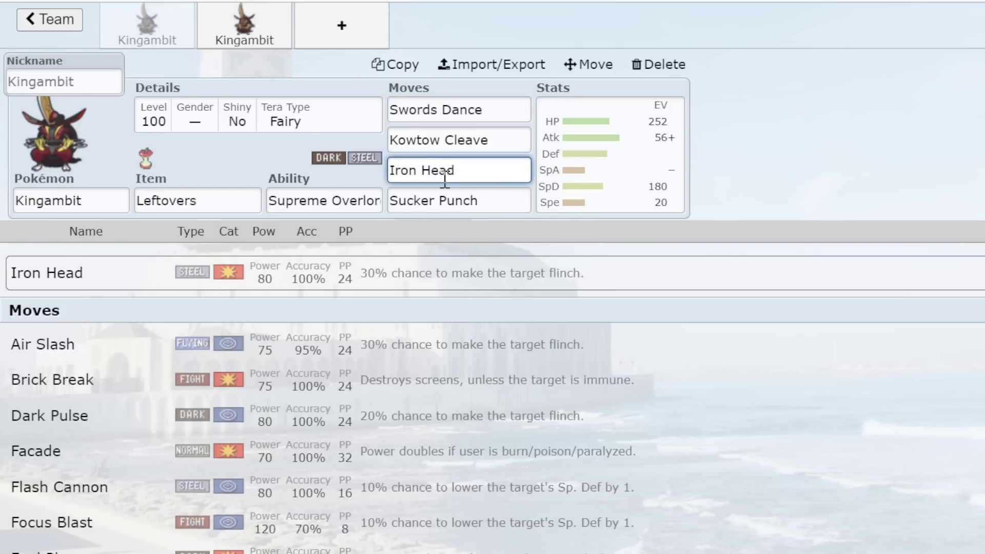
click(445, 200)
click(350, 201)
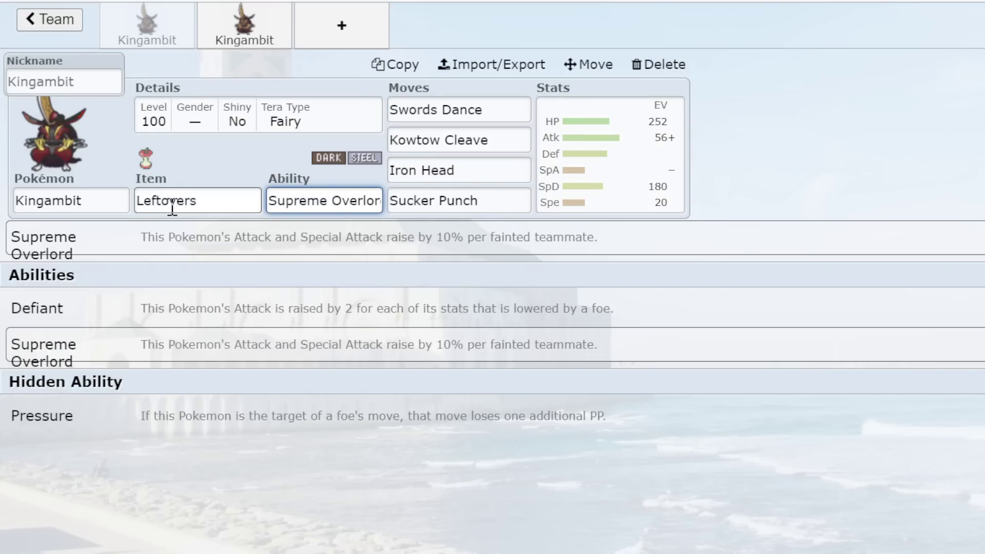
click(538, 189)
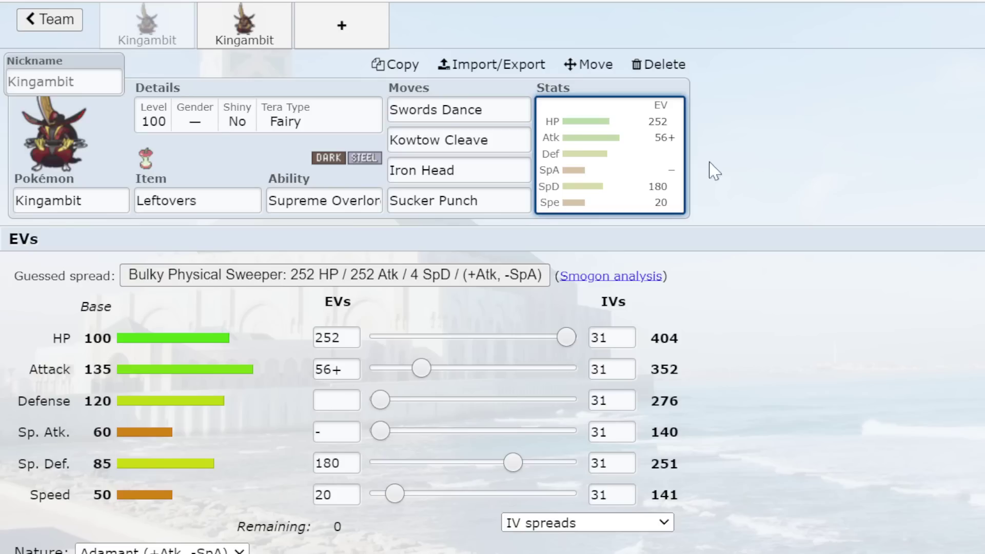
Review the Leftovers Kingambit's Tera type, ability, and Iron Head and Kowtow Cleave moves.
click(341, 117)
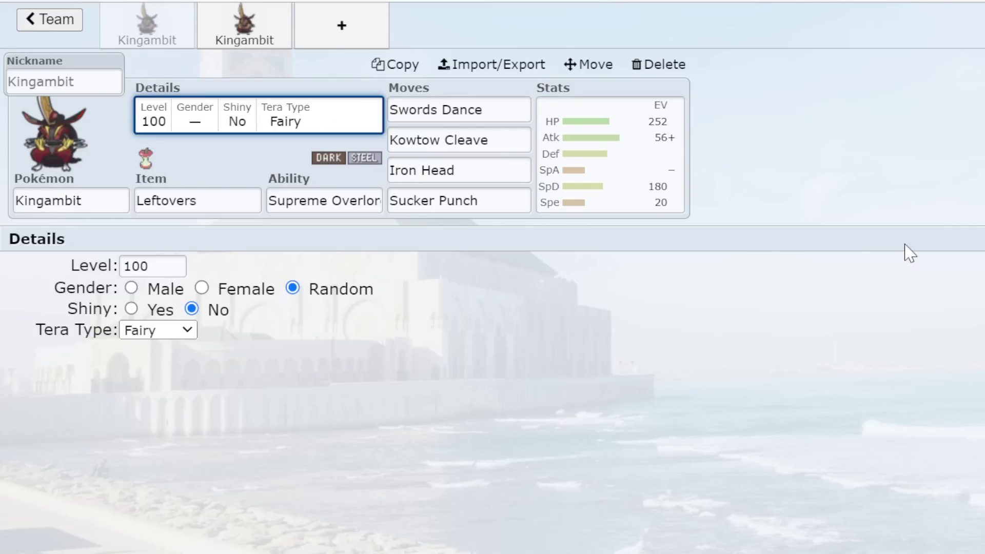
click(568, 136)
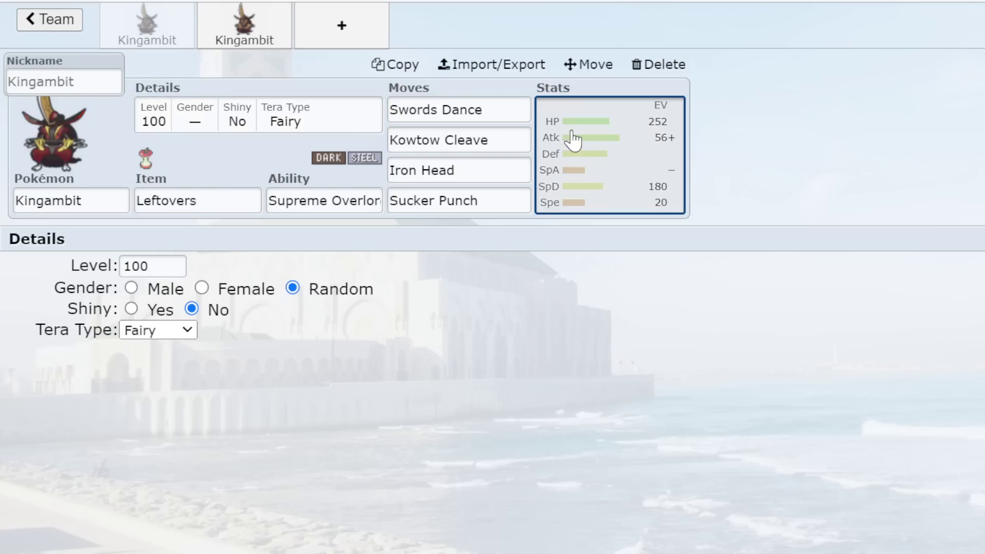
click(342, 200)
click(476, 159)
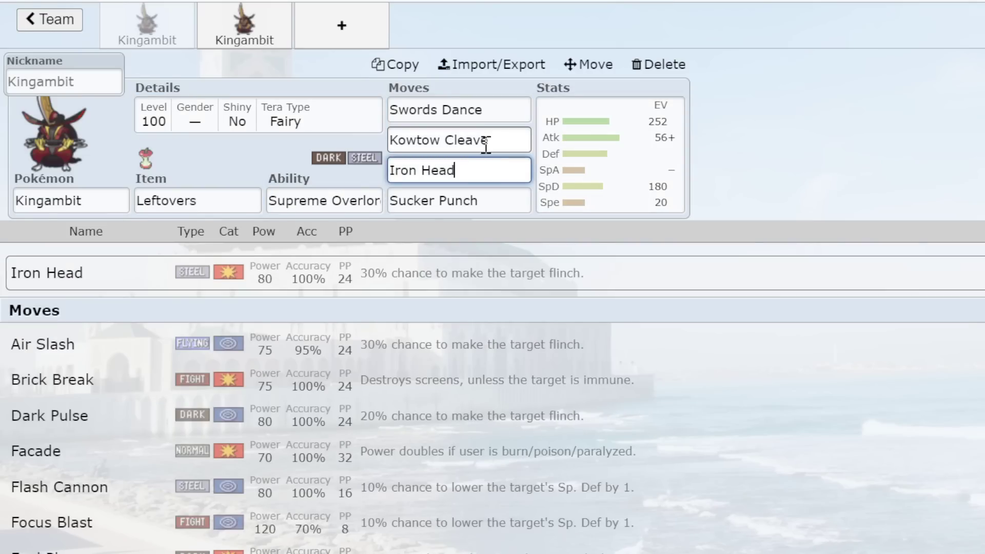
click(480, 140)
click(316, 122)
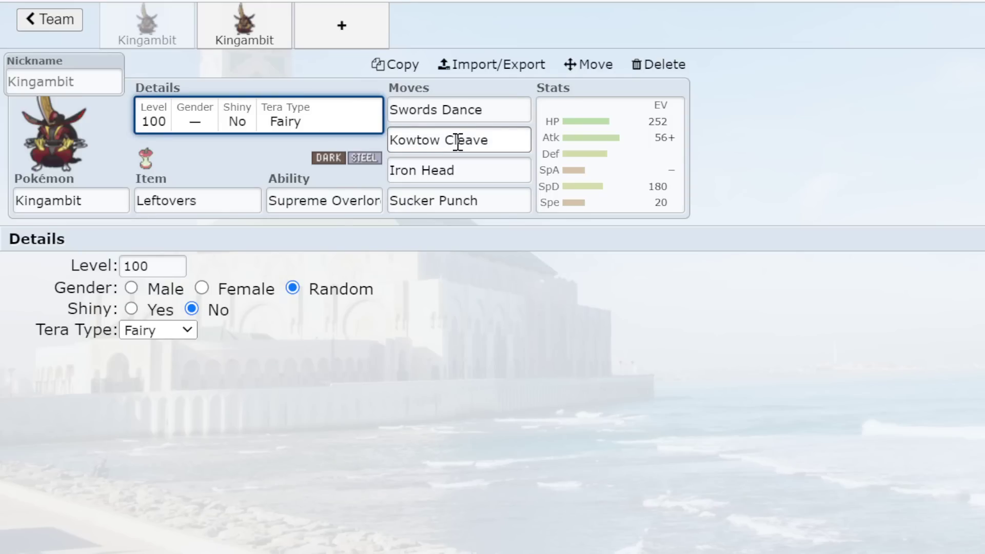
Examine the Leftovers Kingambit's EV spread, highlighting its final Speed and Attack stats.
click(576, 154)
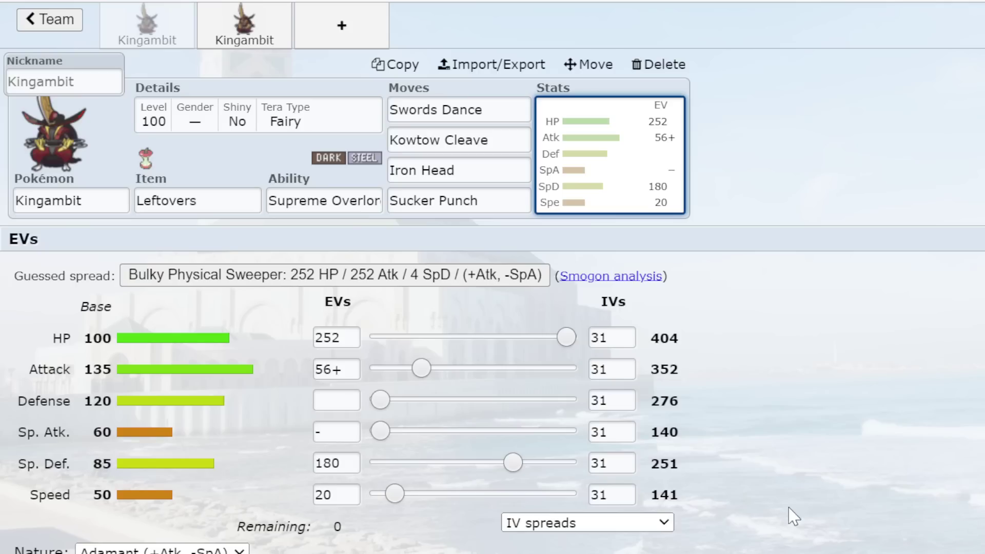
double_click(663, 495)
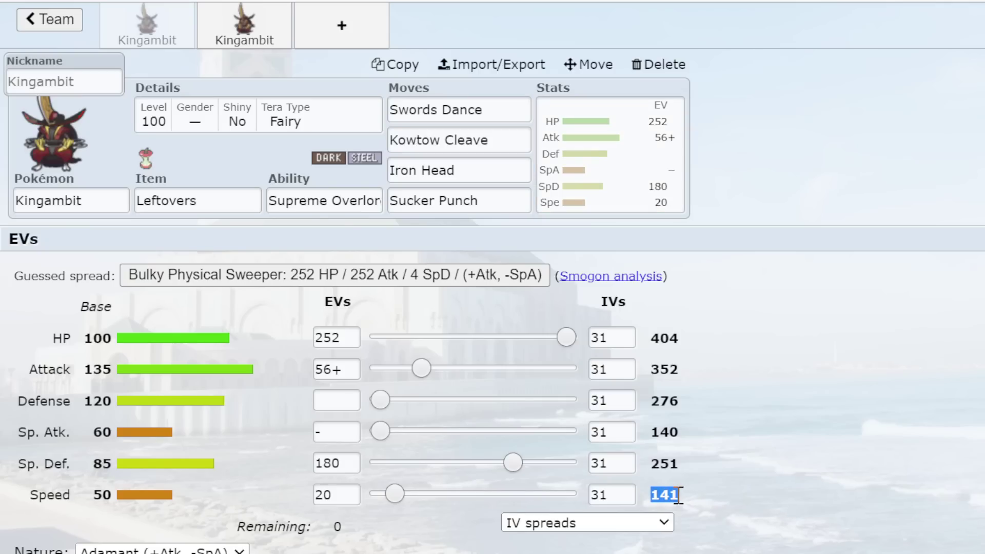
click(682, 492)
drag(662, 377, 699, 378)
click(693, 378)
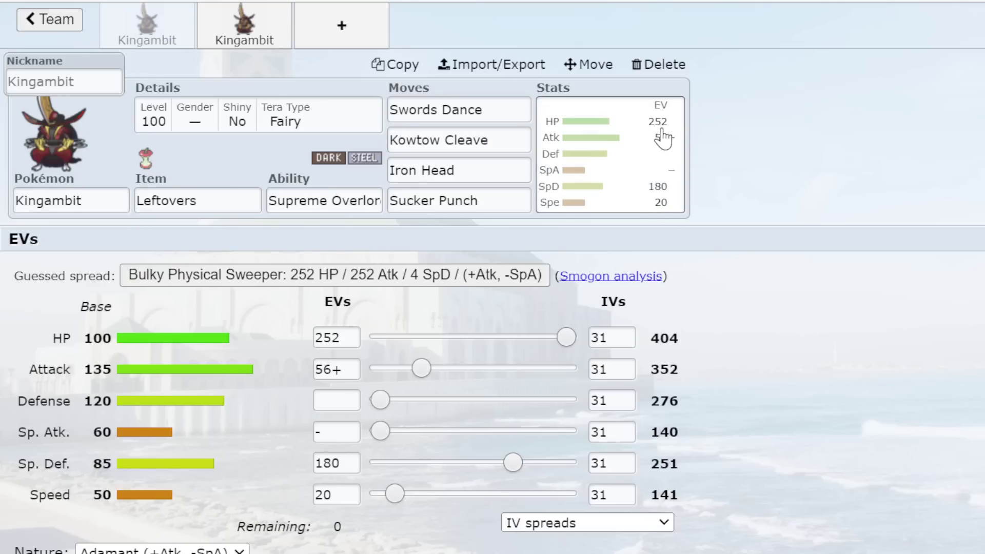
Check the Leftovers Kingambit's details, held item and Iron Head move, and bring up its EV spread again.
click(337, 129)
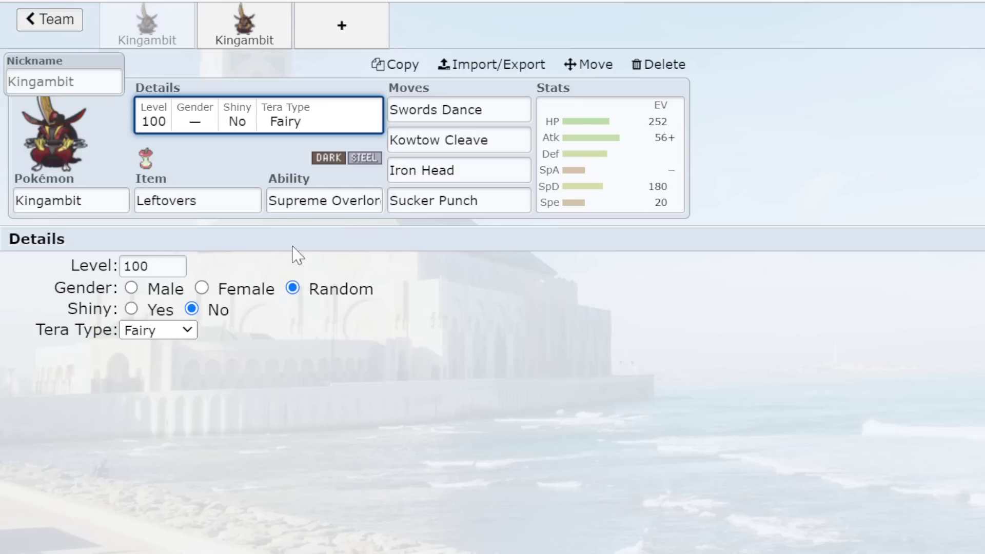
click(218, 199)
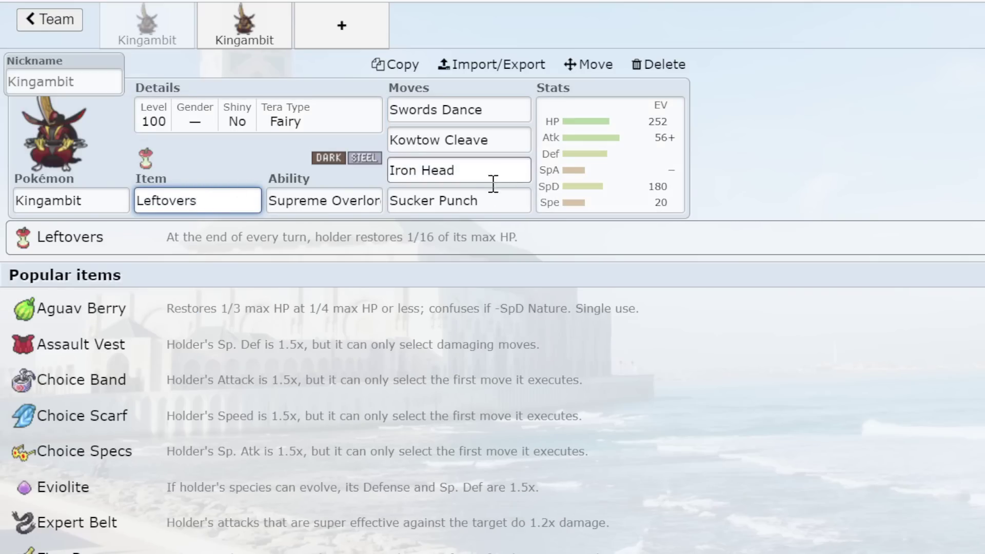
click(523, 170)
click(572, 185)
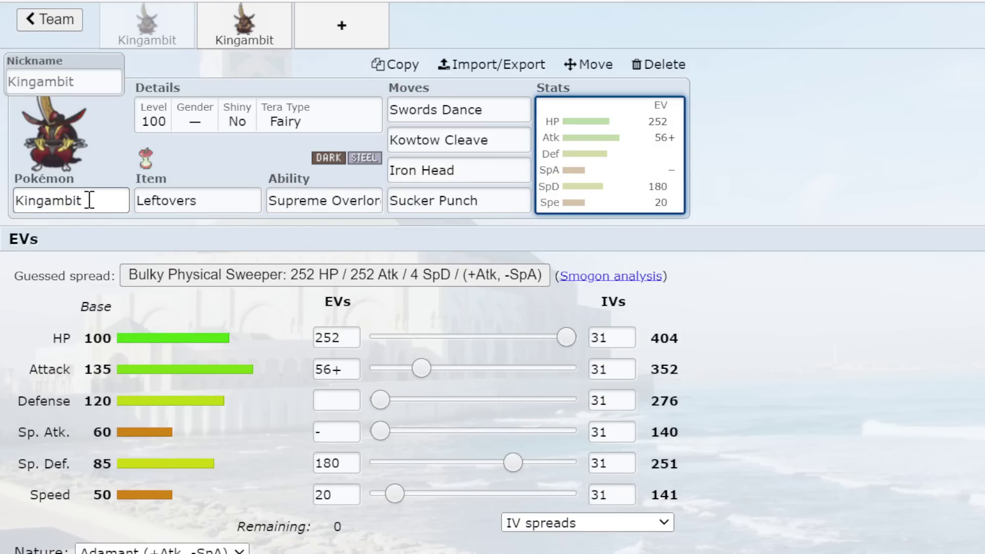
Read the Sucker Punch and Leftovers descriptions for the first Kingambit, and return to its EV spread.
click(406, 200)
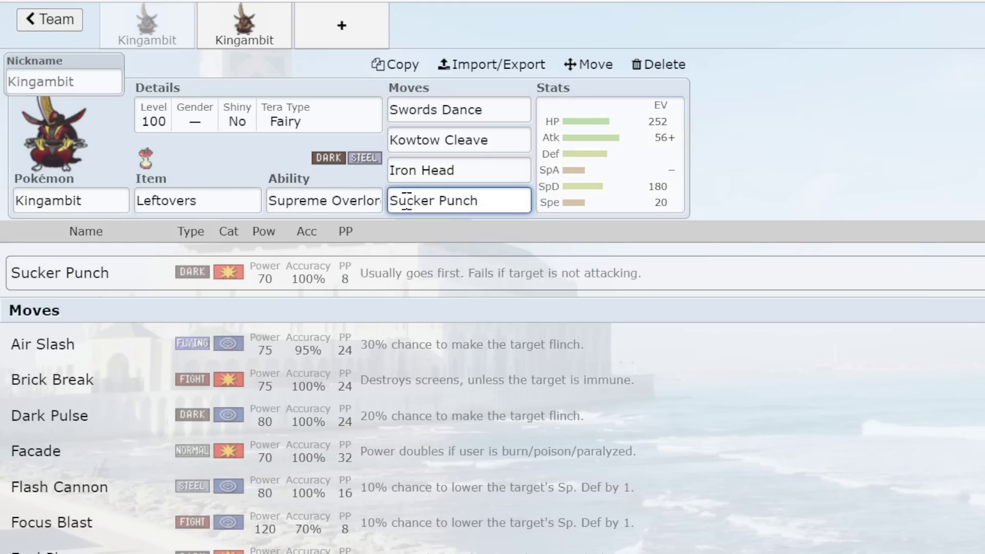
click(872, 143)
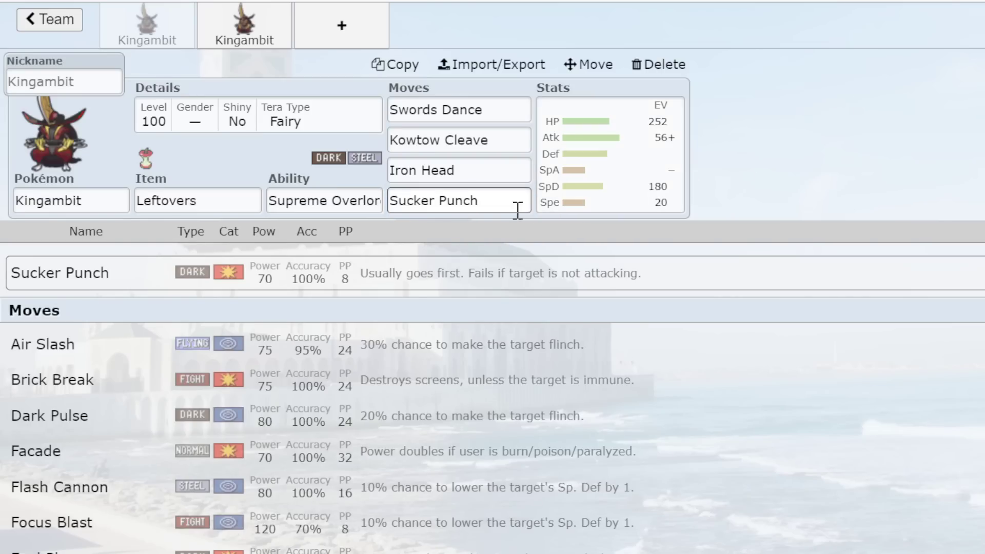
click(487, 206)
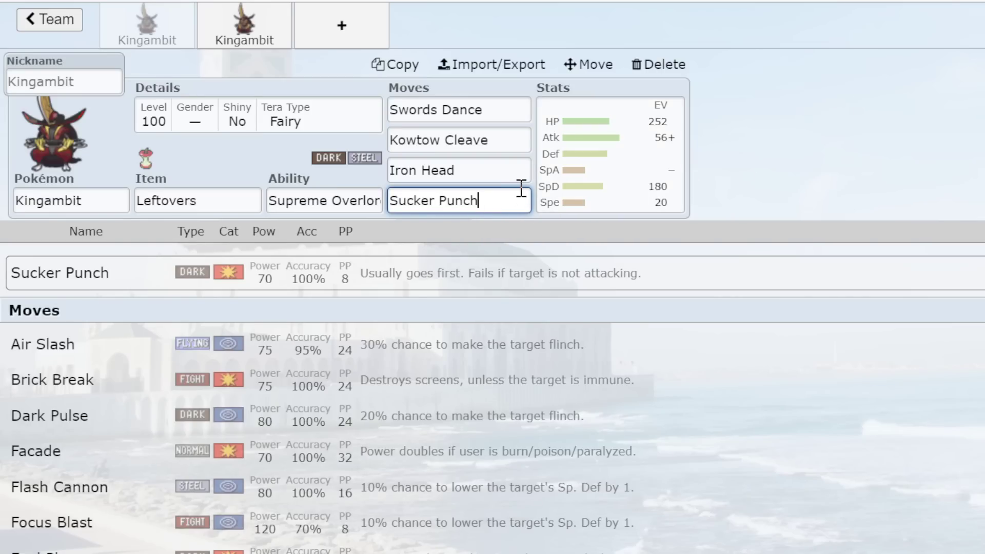
click(251, 202)
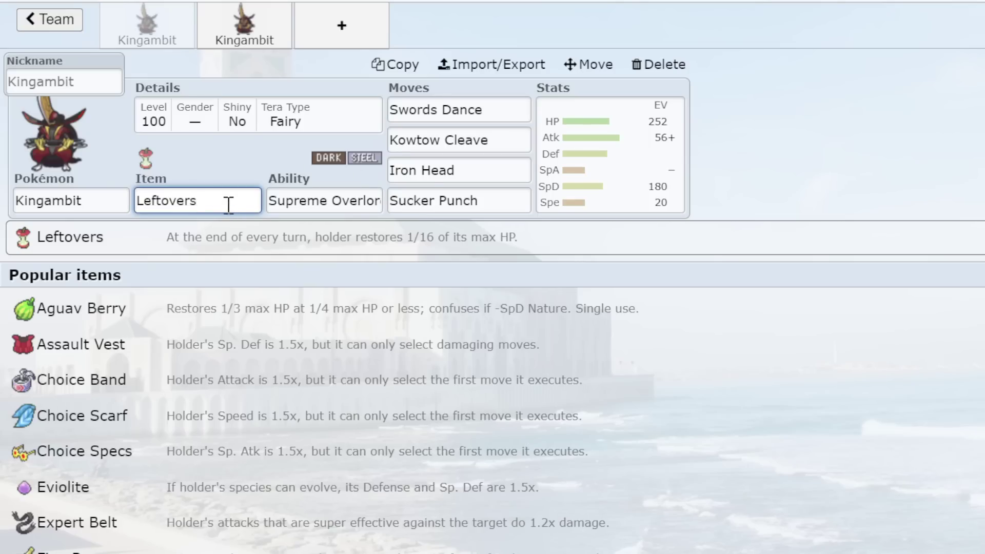
click(588, 192)
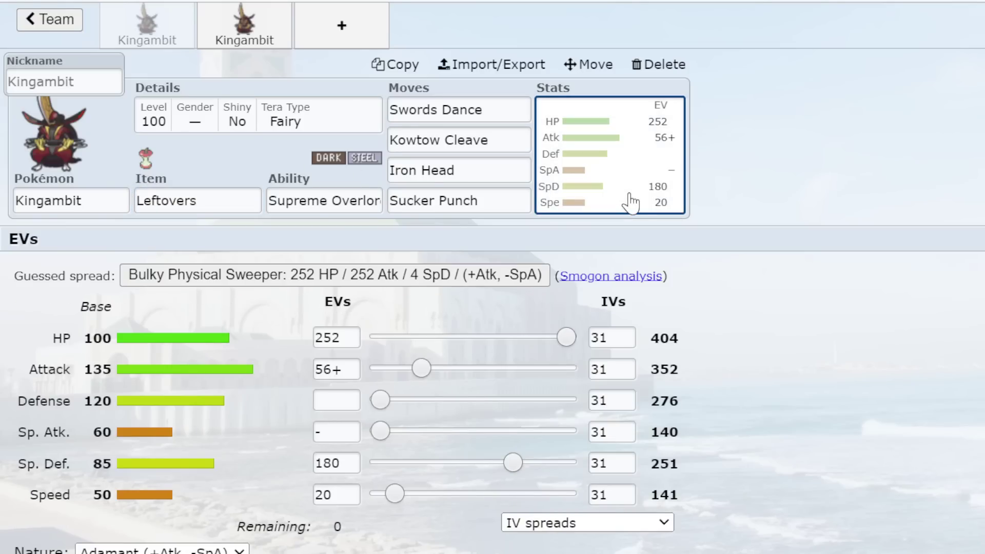
Open the second Kingambit set and examine its Life Orb item and EV spread.
click(260, 53)
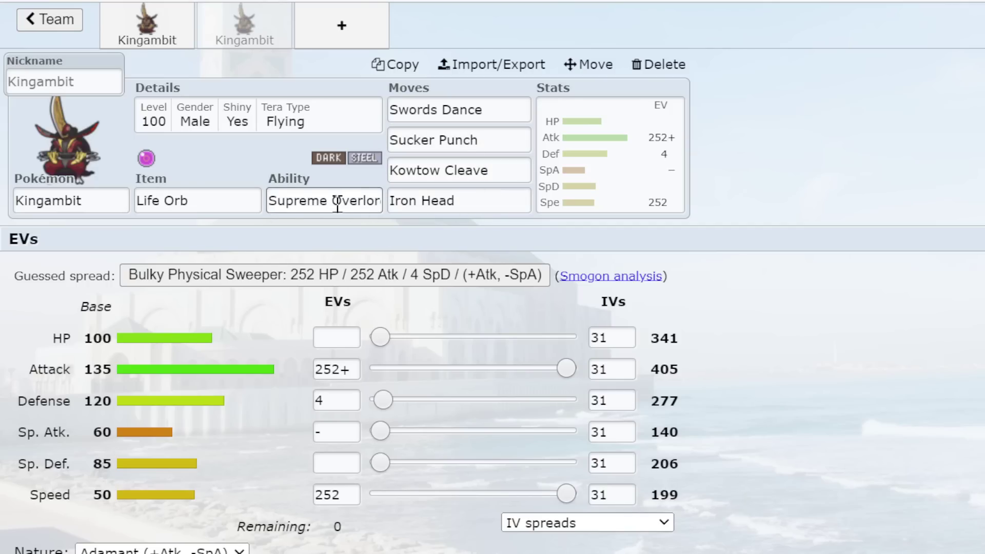
click(226, 200)
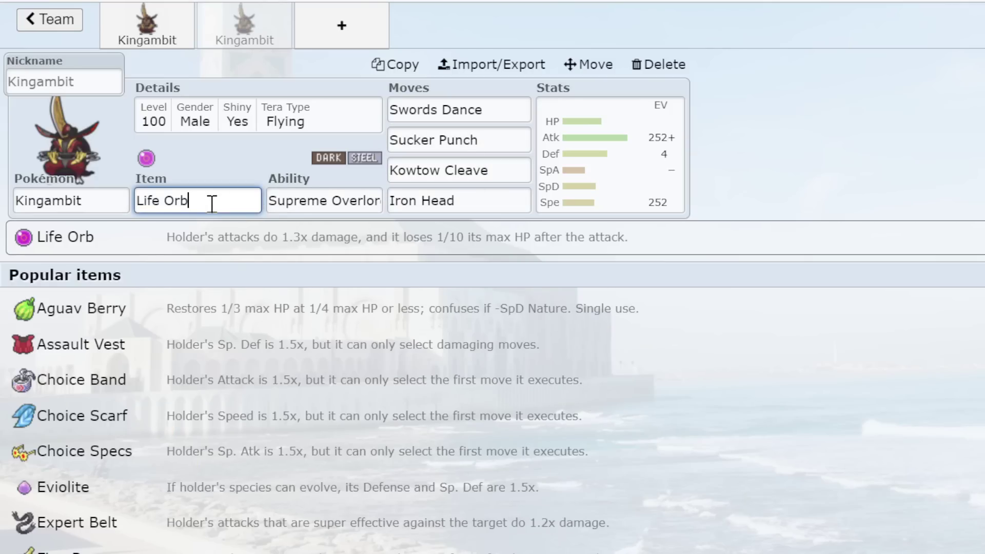
click(548, 184)
Review the Life Orb Kingambit's four moves and EVs, and compare the set with the Leftovers Kingambit.
click(487, 109)
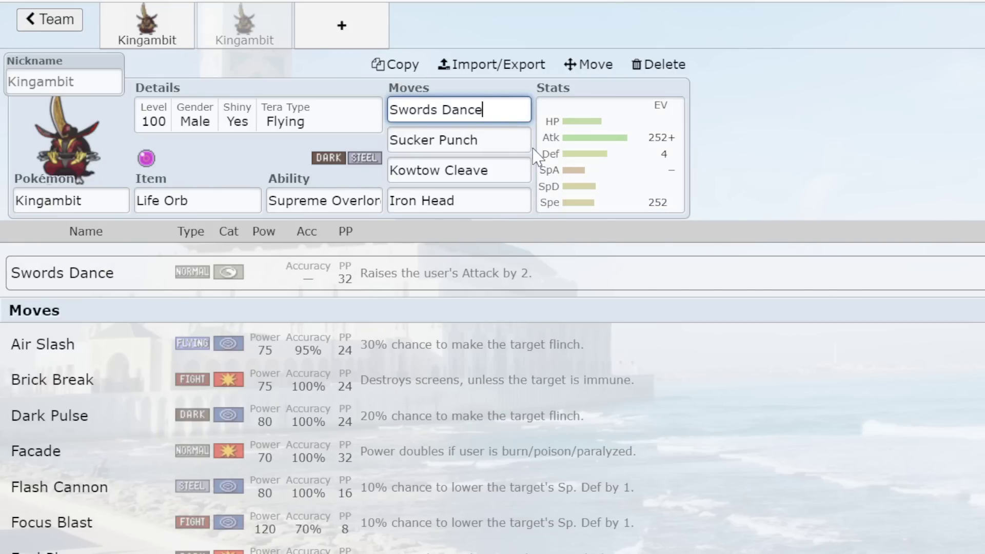
click(466, 145)
click(478, 169)
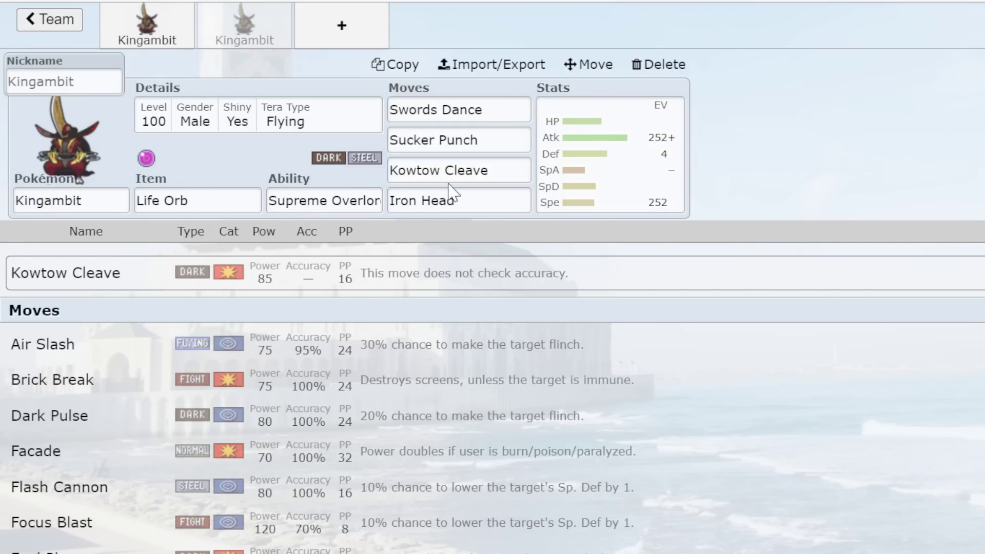
click(430, 201)
click(546, 185)
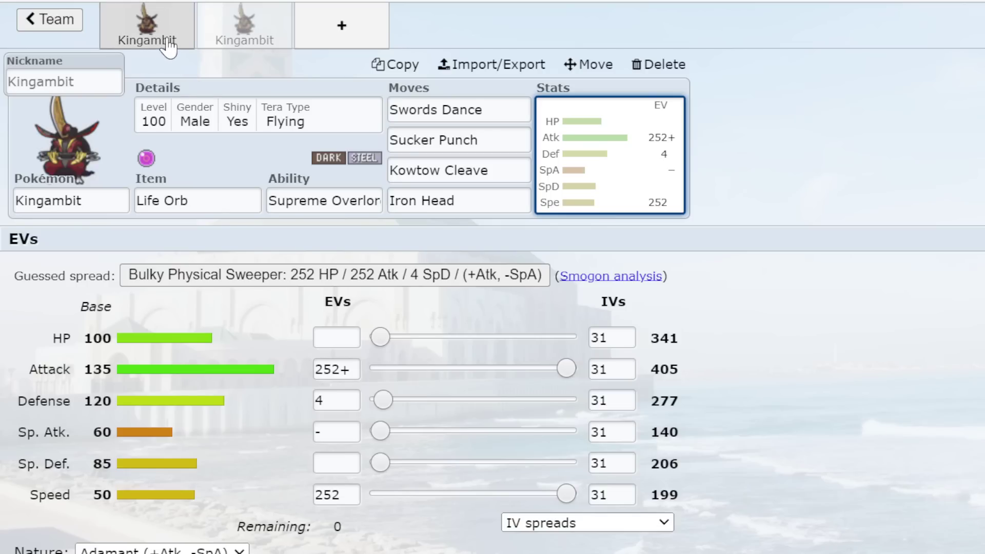
click(241, 42)
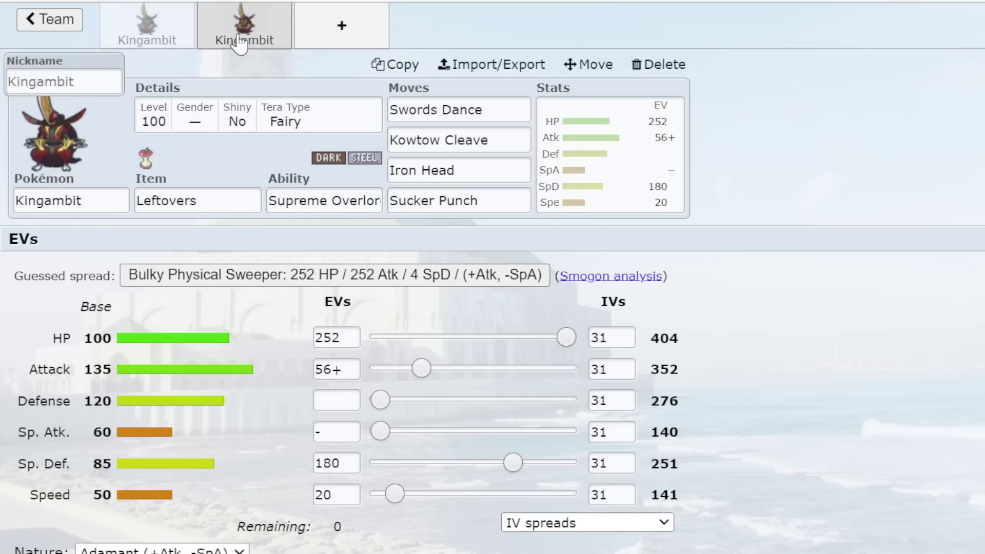
Switch between the two Kingambit sets and read the Supreme Overlord ability description on the Life Orb Kingambit.
click(147, 25)
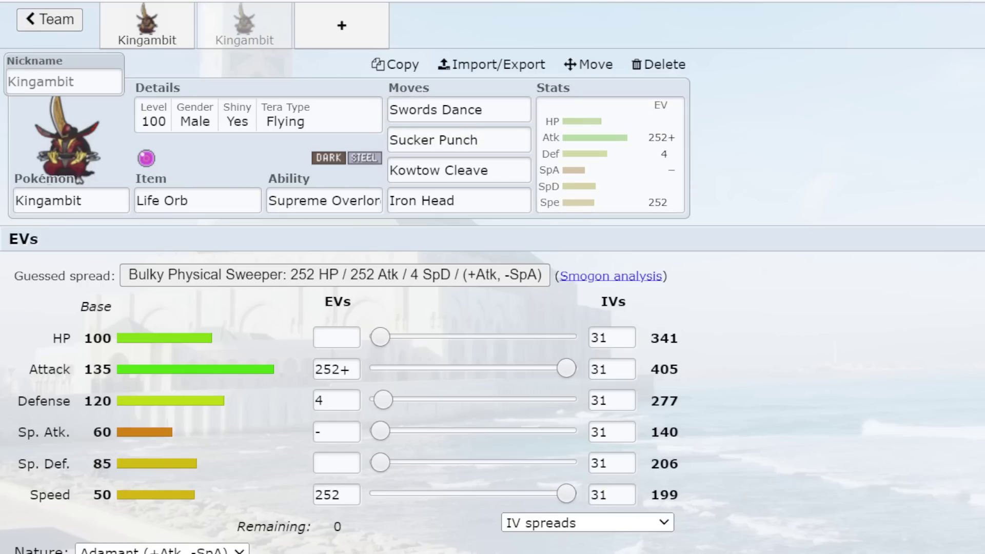
click(343, 29)
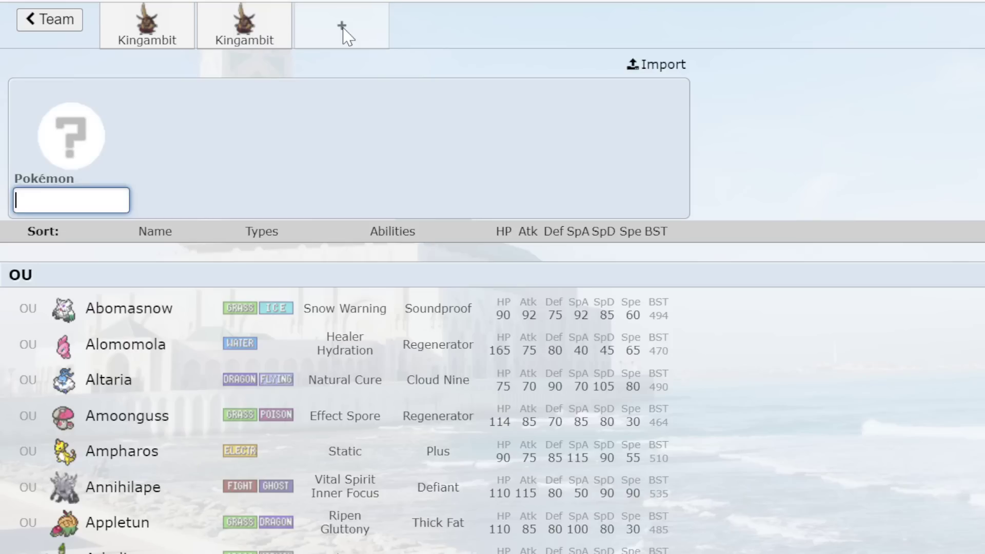
click(235, 45)
click(331, 16)
click(240, 14)
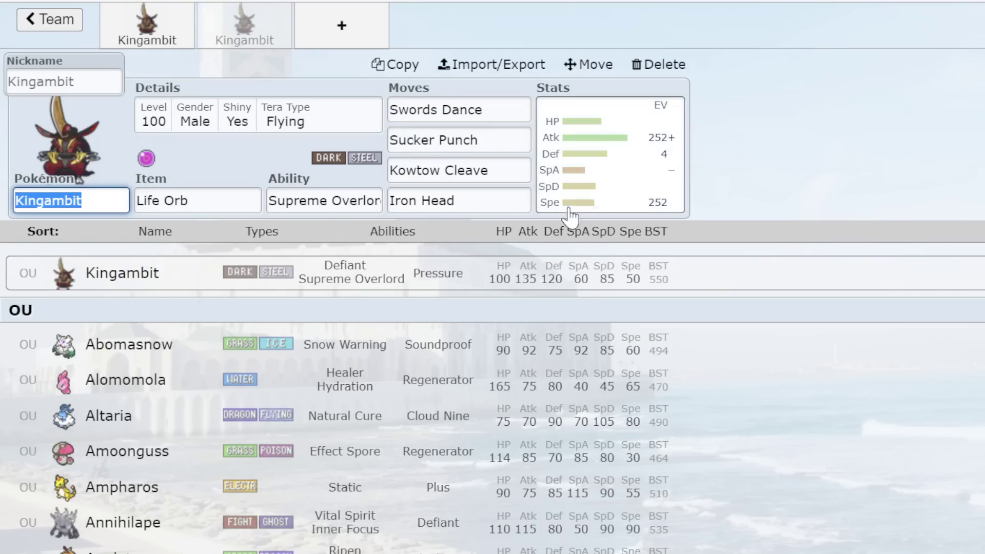
click(342, 200)
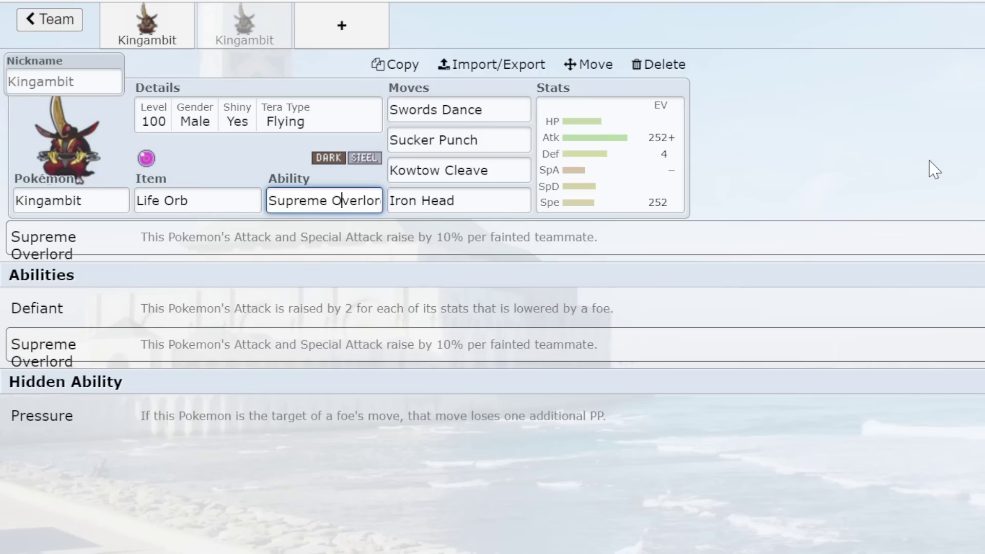
Replace the Kingambit sets in Untitled 671 by importing the copied Ting-Lu sets.
click(55, 25)
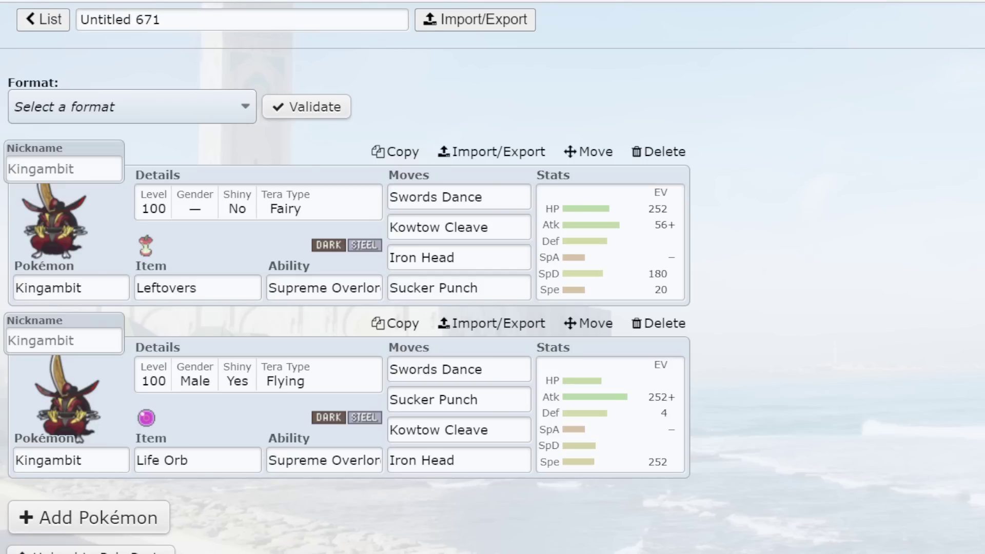
click(463, 33)
key(ctrl+v)
click(576, 19)
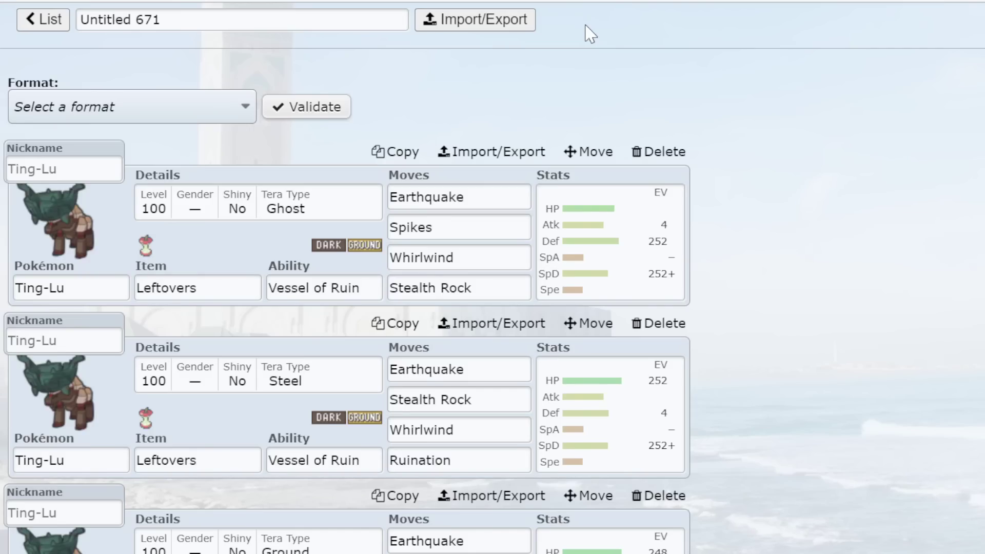
Examine the Tera Ghost Ting-Lu's EV spread and its Vessel of Ruin ability description.
click(621, 240)
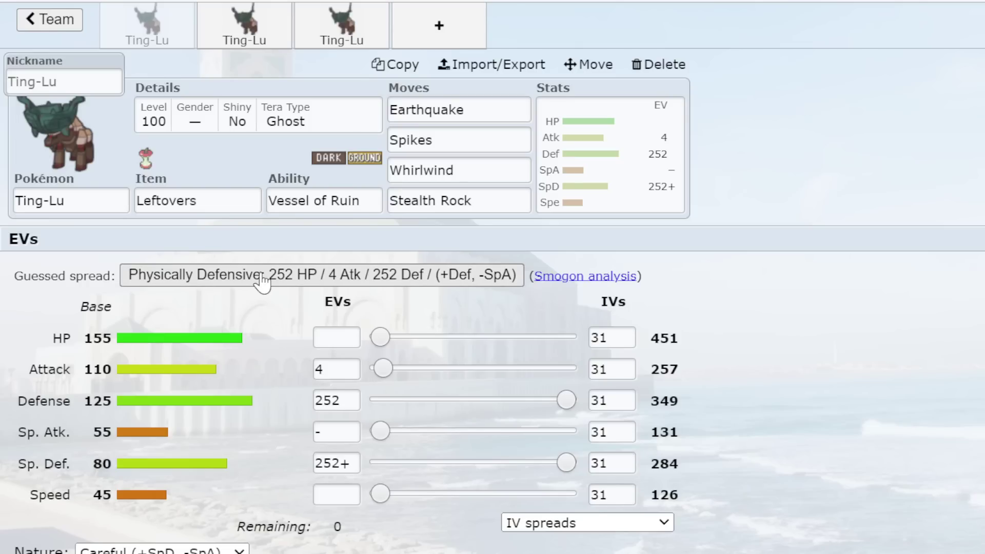
click(306, 208)
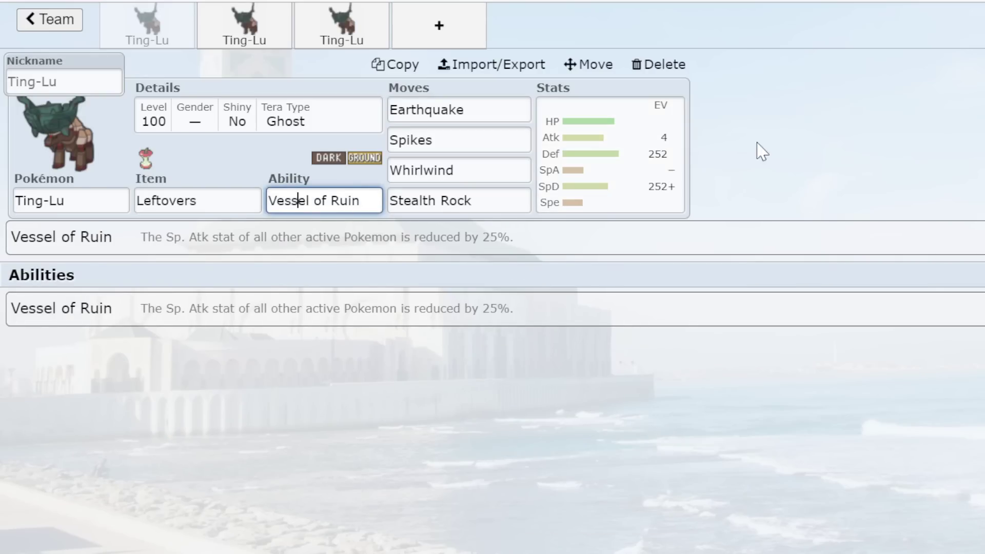
click(646, 193)
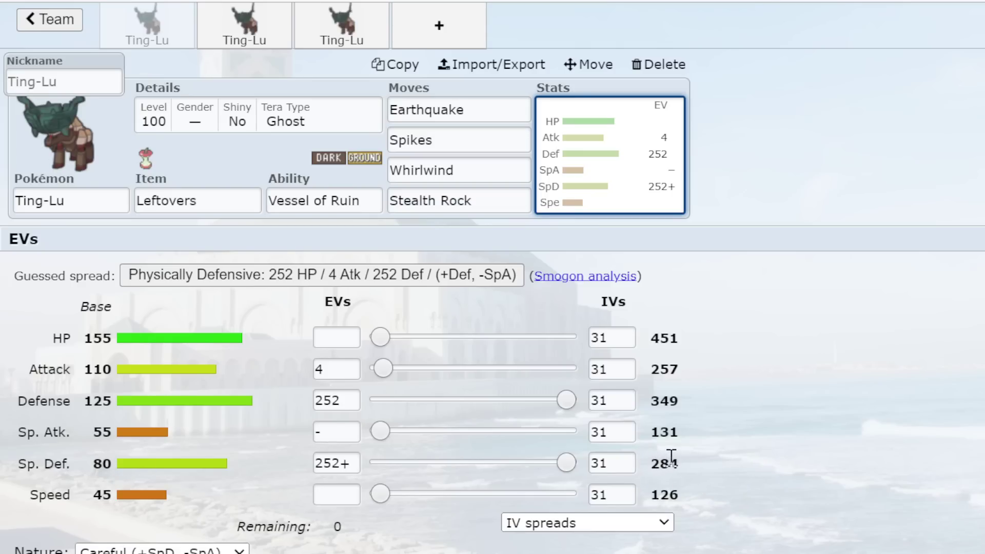
click(655, 439)
click(590, 195)
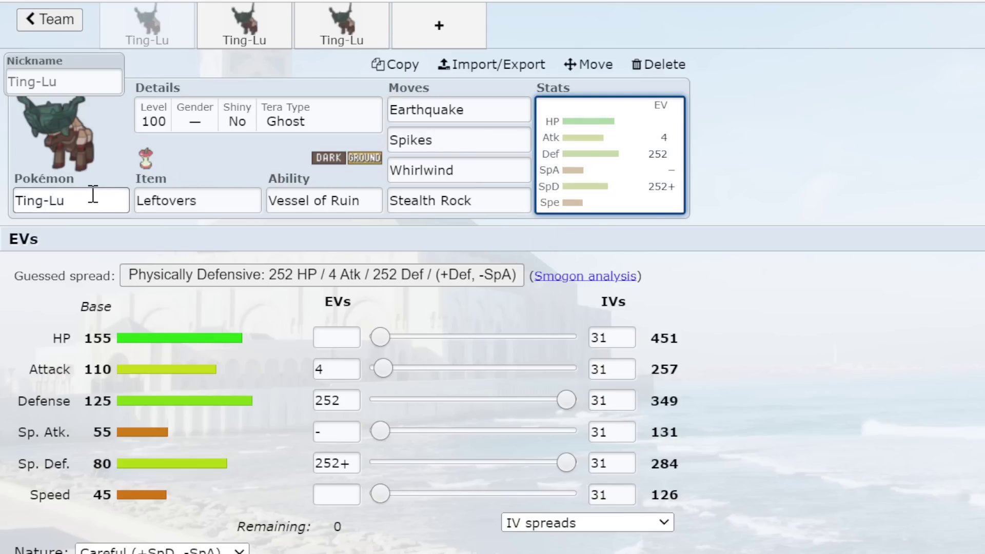
Read the Stealth Rock, Whirlwind and Earthquake descriptions for the Tera Ghost Ting-Lu.
click(450, 200)
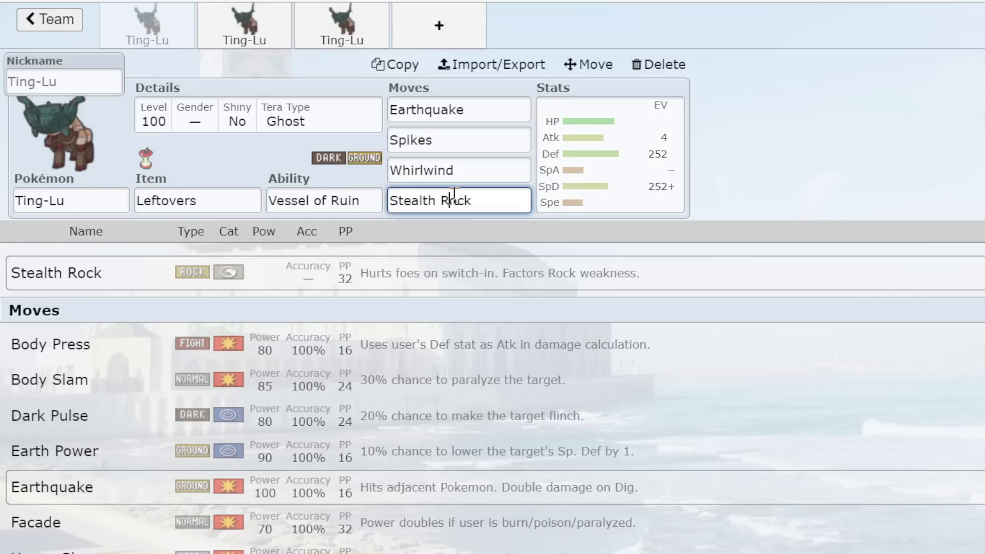
click(499, 170)
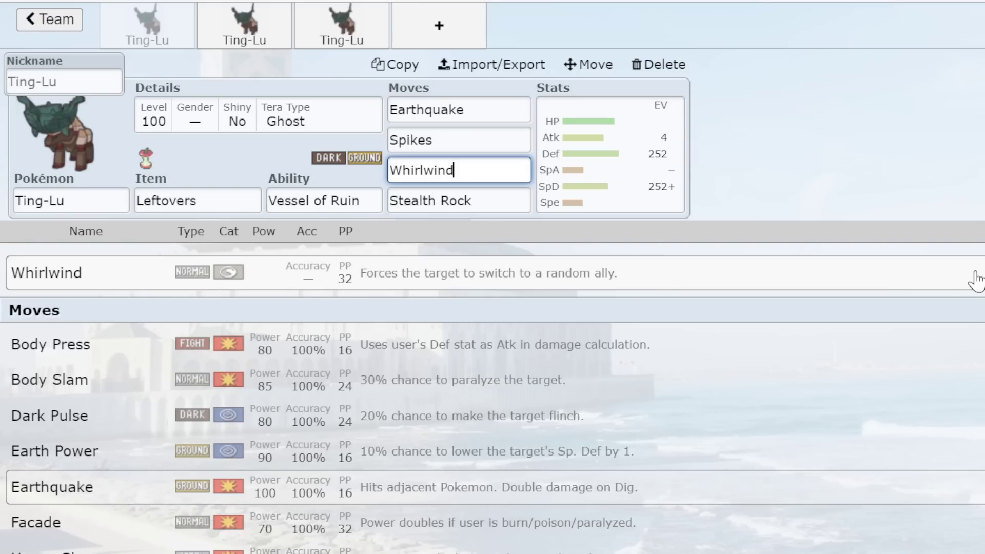
click(488, 110)
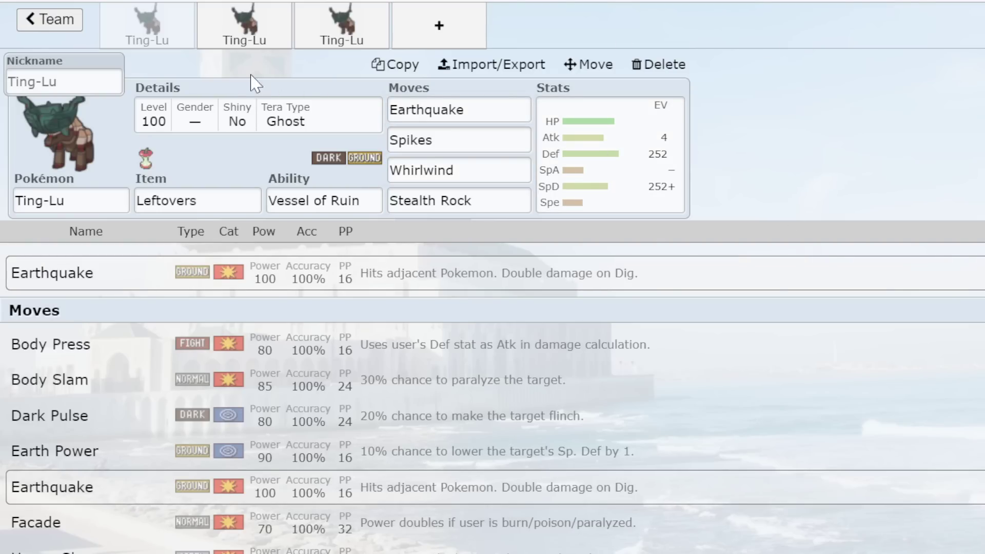
Go back to the list of all teams and look through the saved teams for ones that use Ting-Lu.
click(71, 20)
click(45, 21)
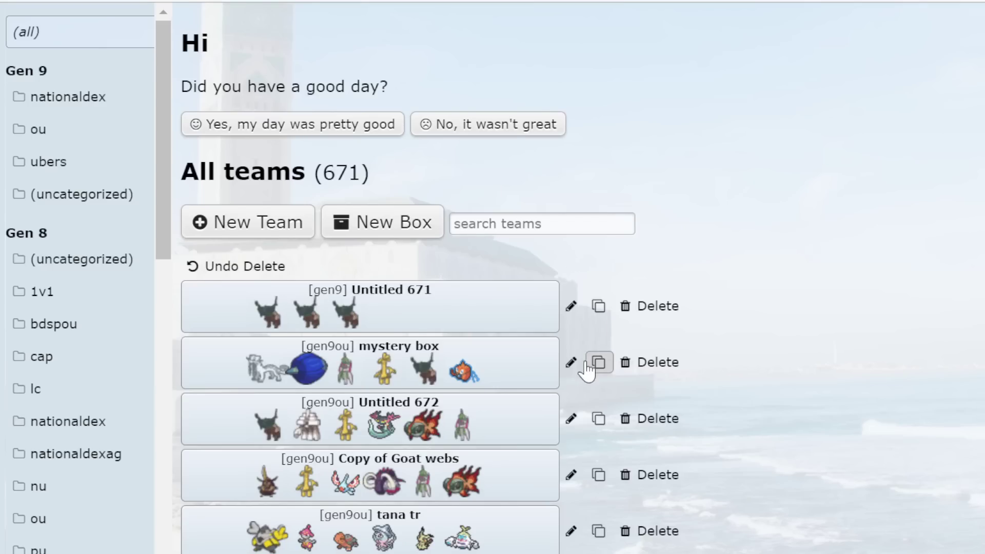
scroll(590, 369, down, 5)
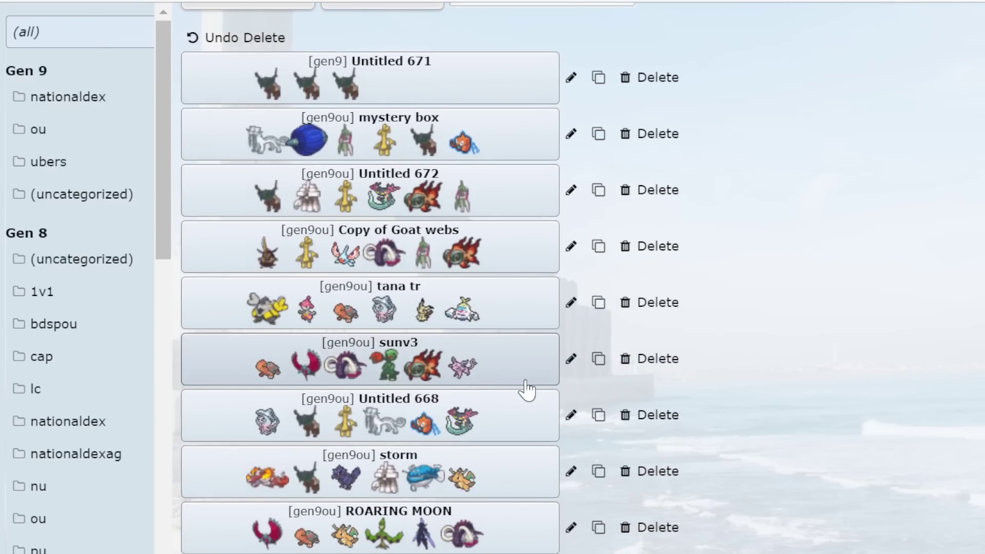
scroll(527, 392, down, 2)
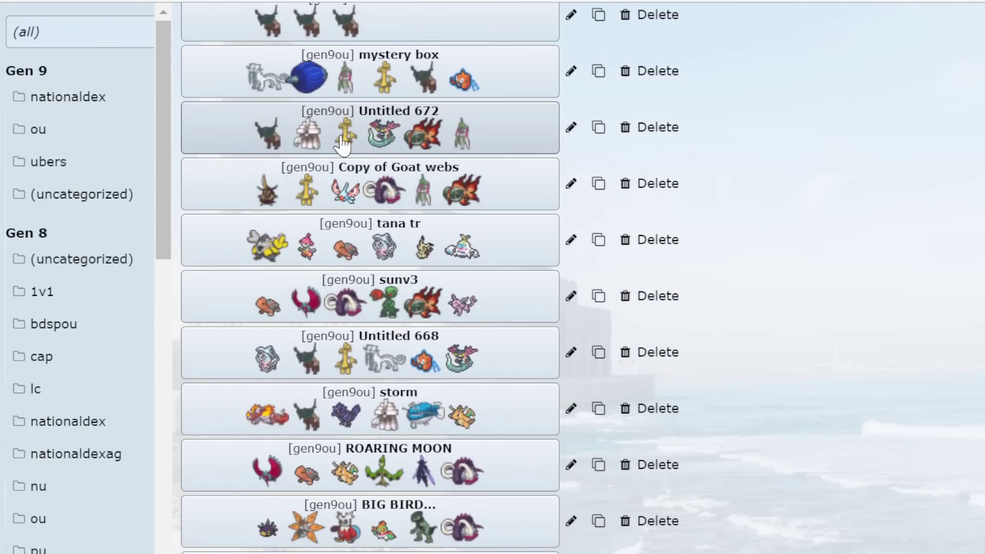
scroll(690, 546, down, 1)
scroll(716, 416, down, 2)
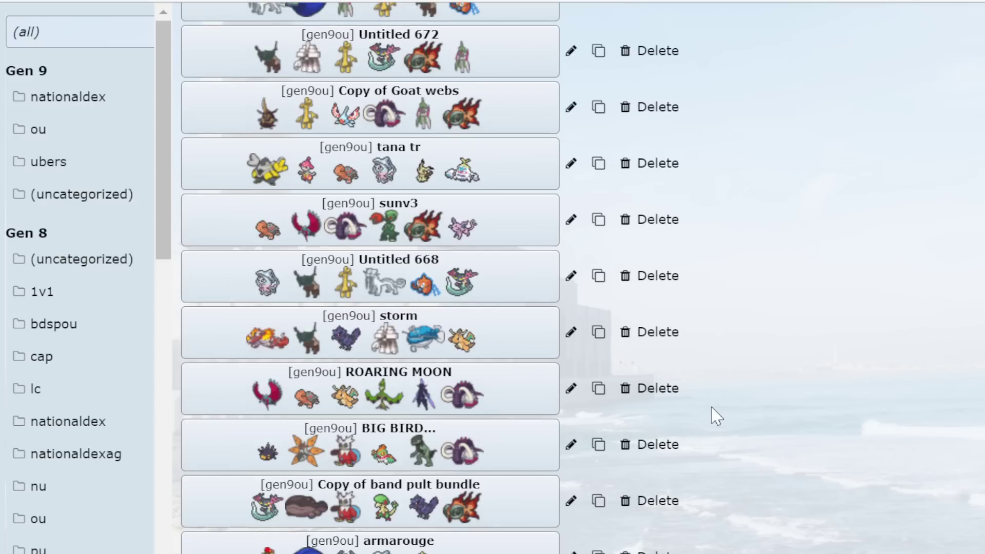
scroll(687, 308, down, 6)
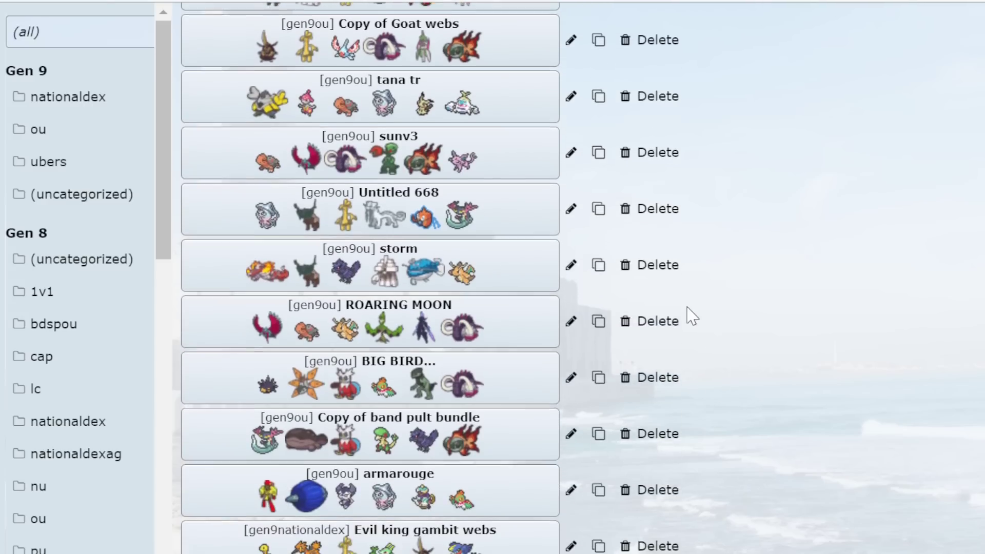
scroll(687, 308, up, 11)
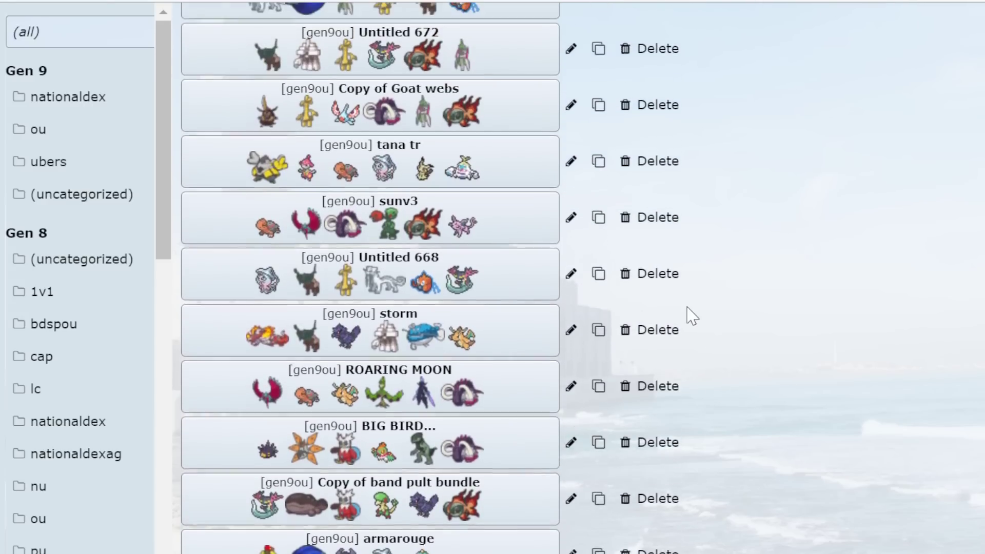
scroll(653, 385, down, 16)
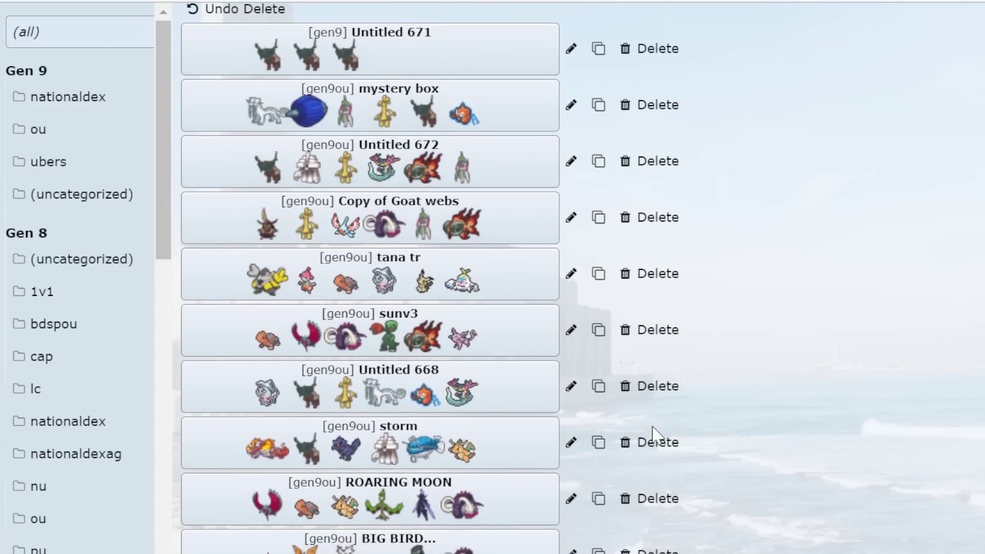
scroll(660, 435, up, 8)
scroll(645, 450, up, 10)
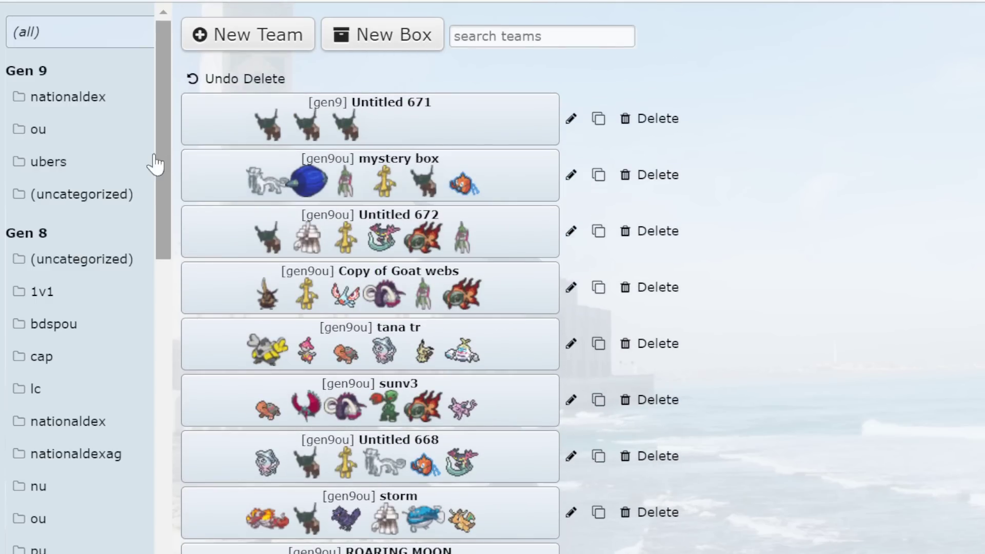
Reopen Untitled 671 and compare the EV spreads of the Tera Ground Body Press Ting-Lu and the Tera Ghost Ting-Lu.
click(362, 137)
scroll(532, 346, down, 7)
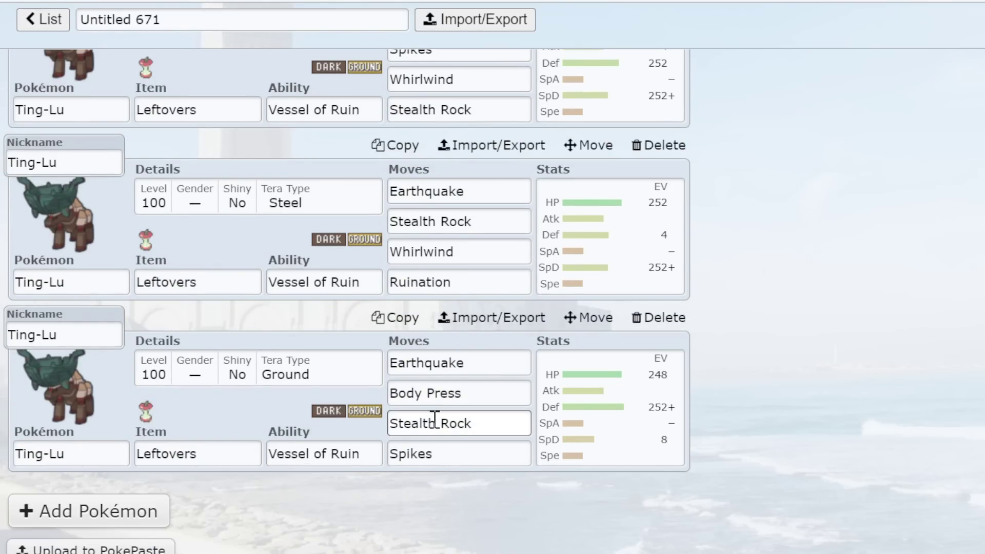
click(587, 413)
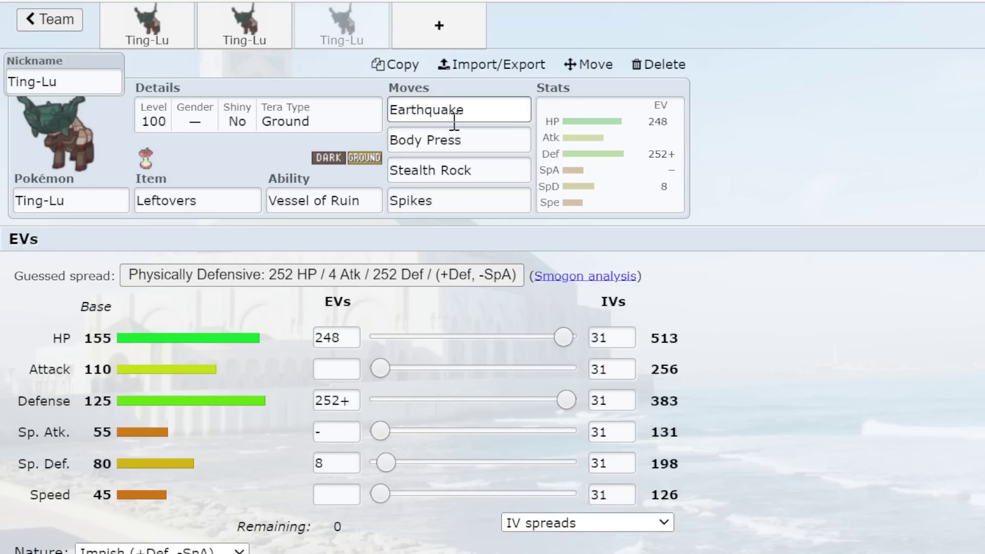
click(170, 43)
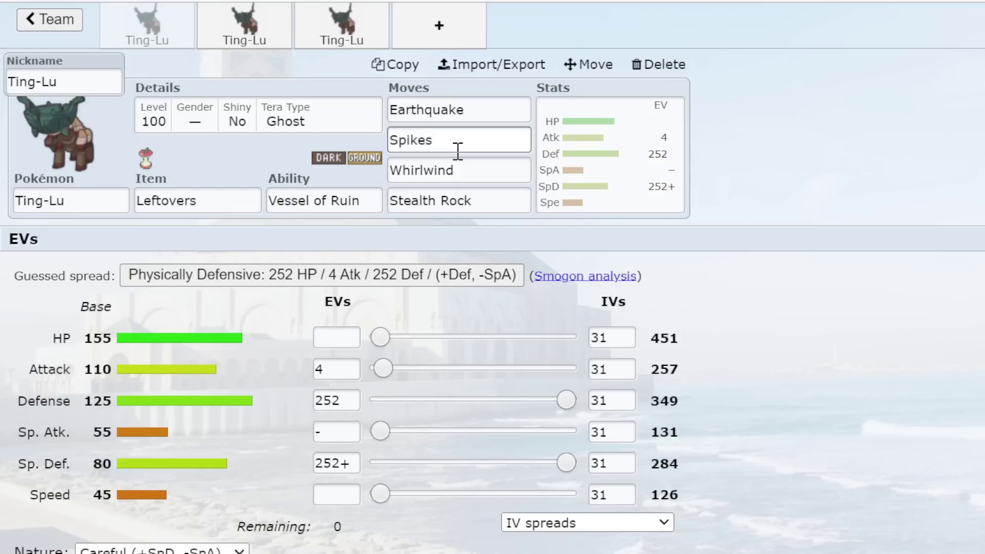
Open the mystery box team from the team list and examine its Ting-Lu's EV spread.
click(49, 20)
click(45, 21)
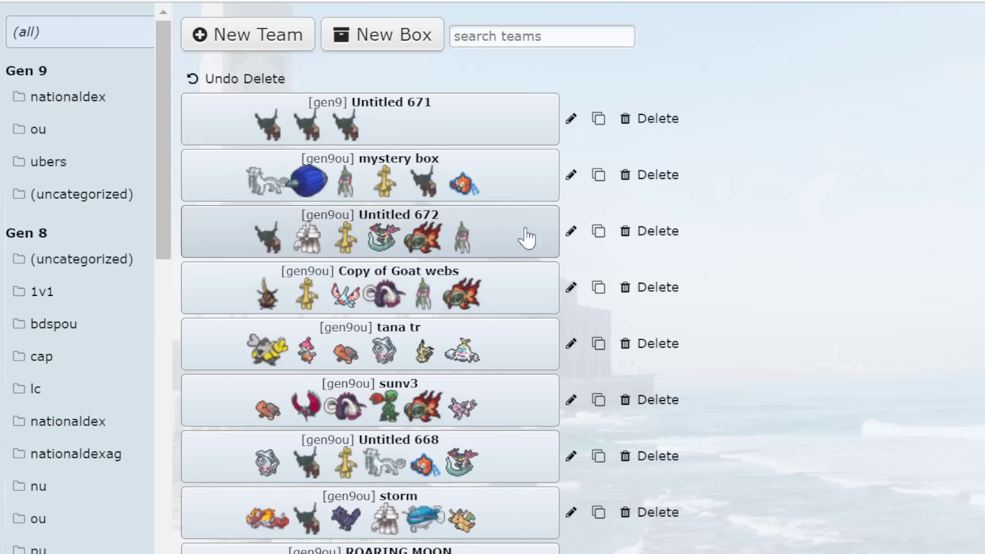
click(410, 191)
scroll(589, 369, down, 9)
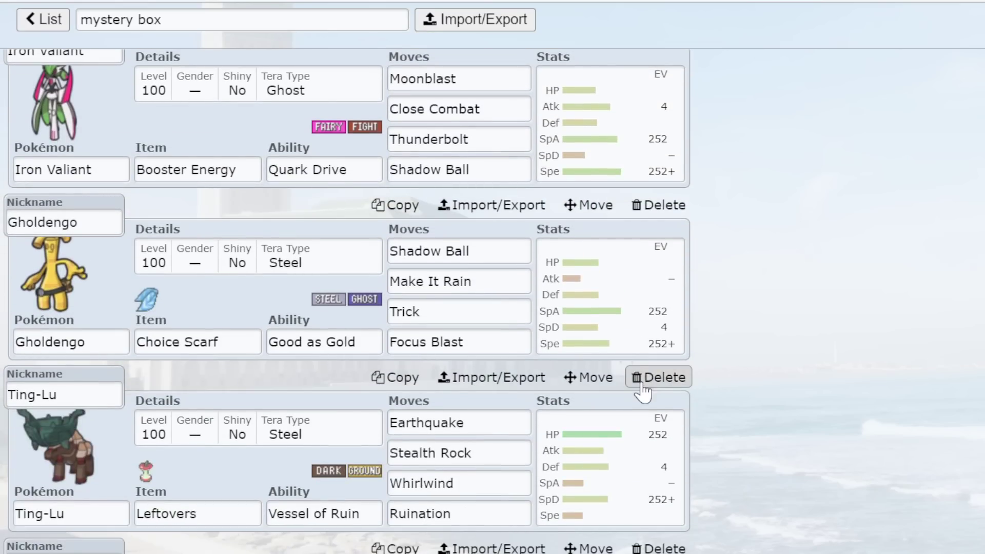
scroll(642, 393, down, 1)
click(644, 402)
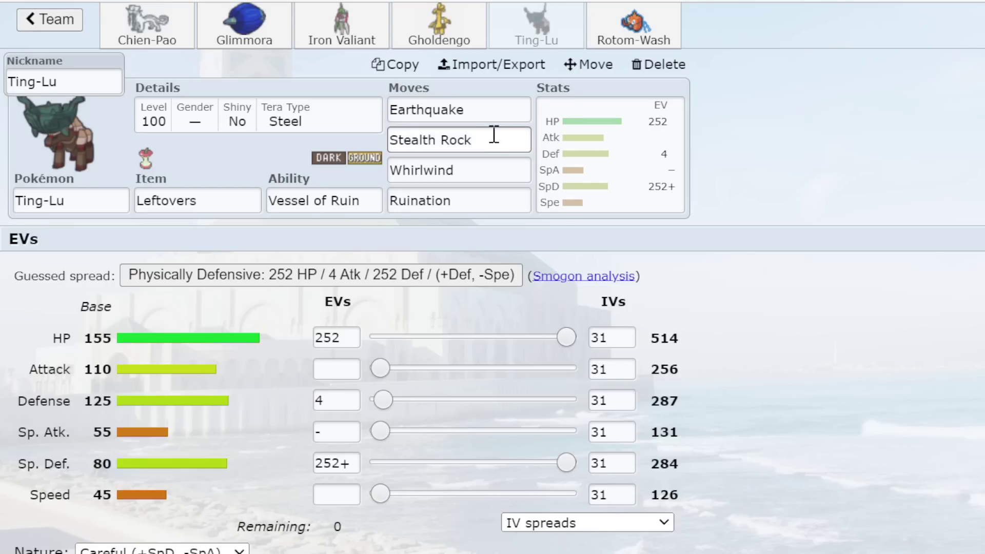
Read the Ruination and Whirlwind descriptions for the mystery box team's Ting-Lu.
click(438, 200)
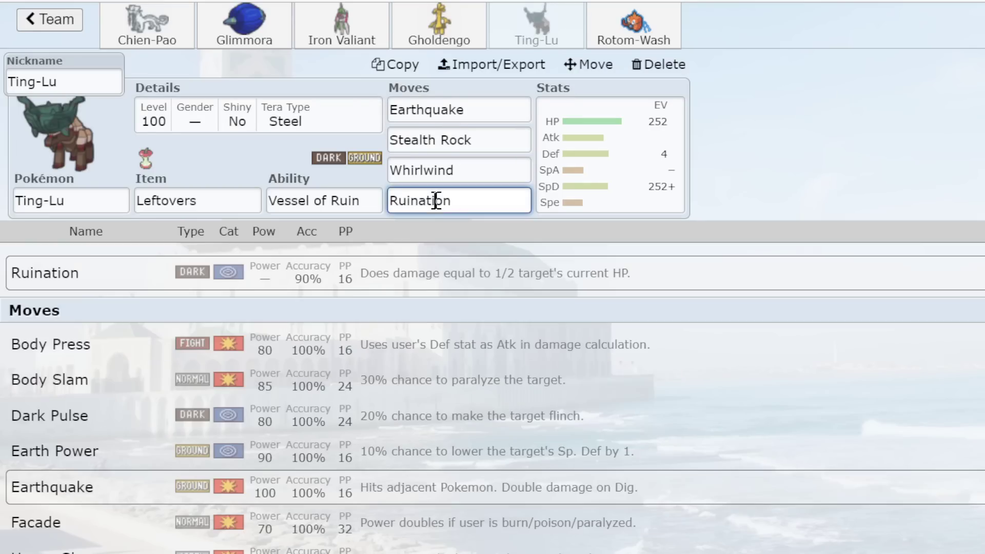
double_click(468, 196)
click(827, 183)
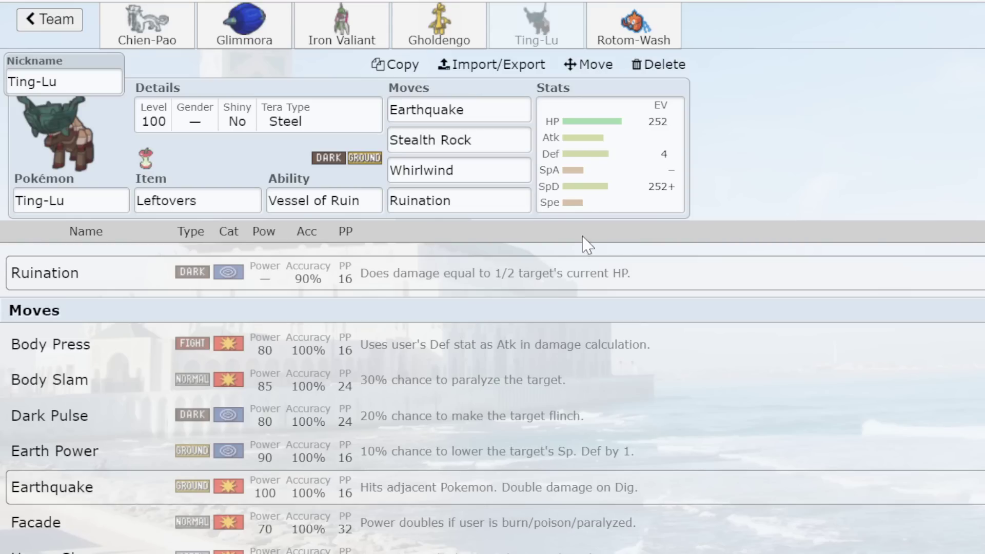
click(507, 202)
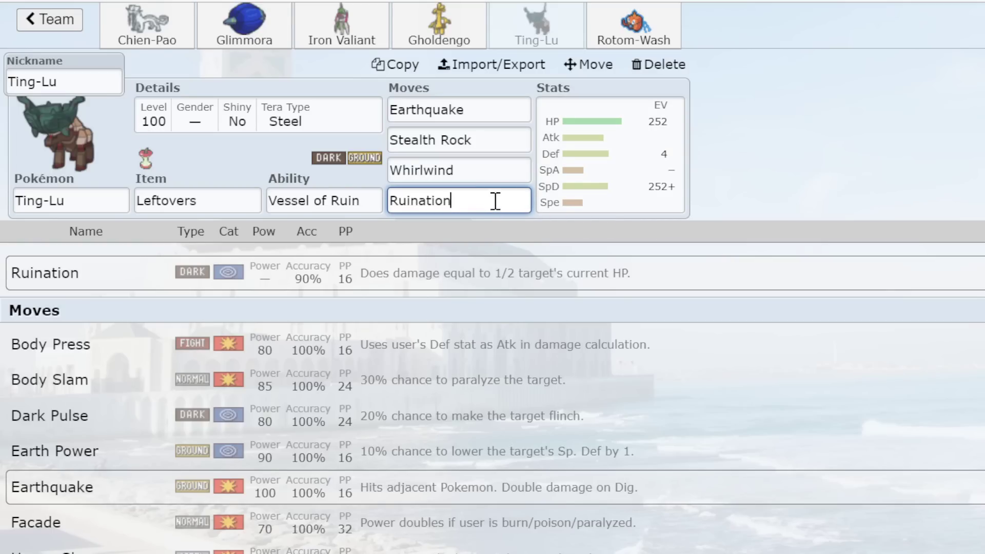
click(494, 171)
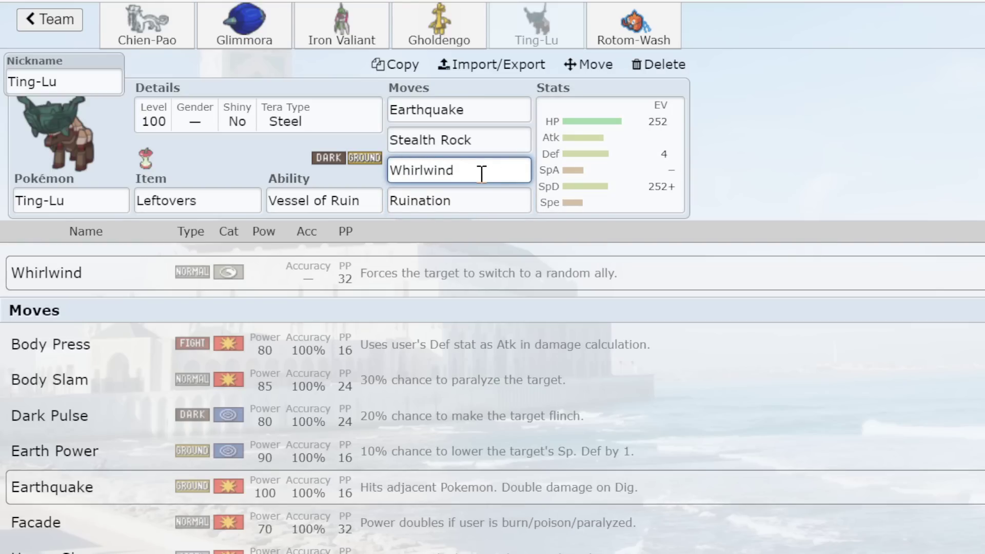
Leave the mystery box team and browse the saved teams in the team list.
click(70, 27)
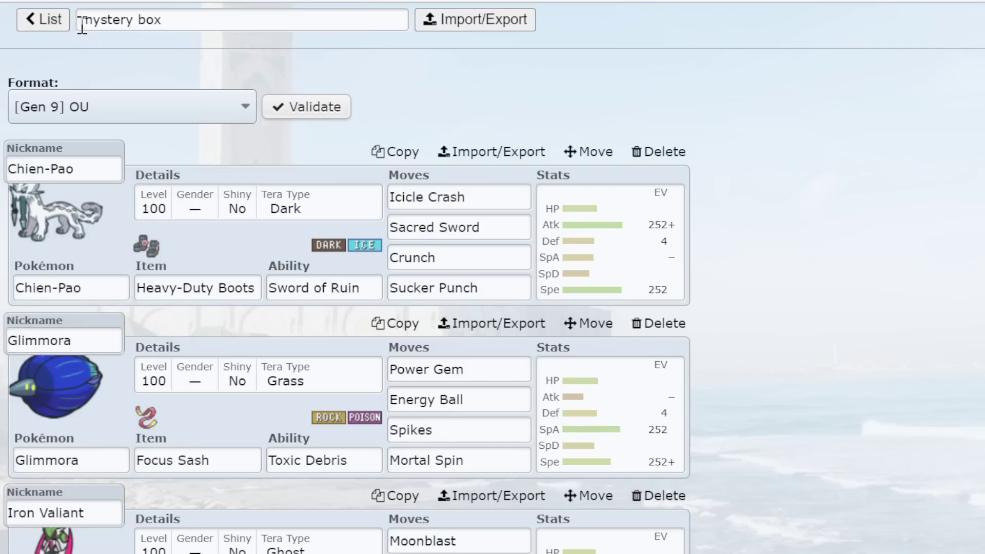
click(53, 19)
scroll(768, 375, down, 1)
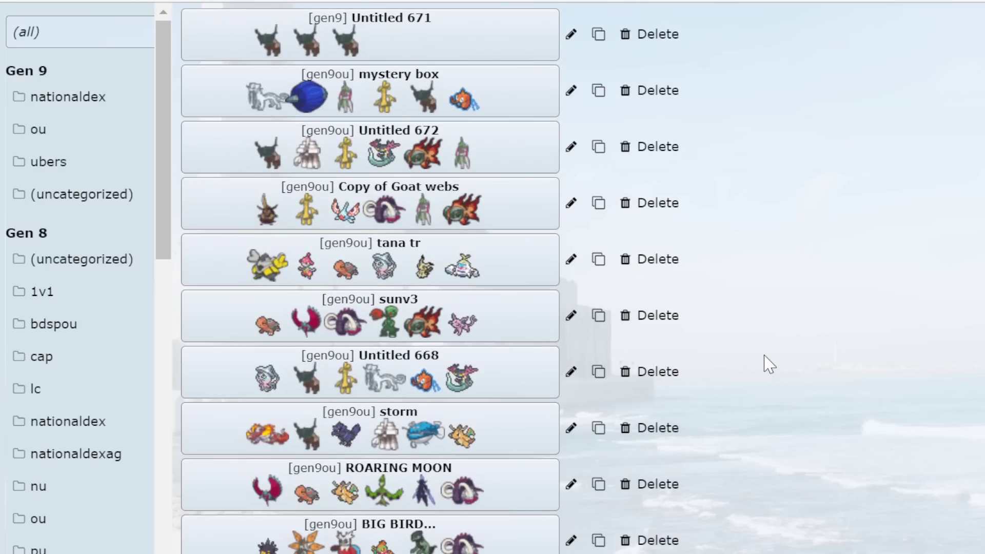
scroll(775, 454, down, 1)
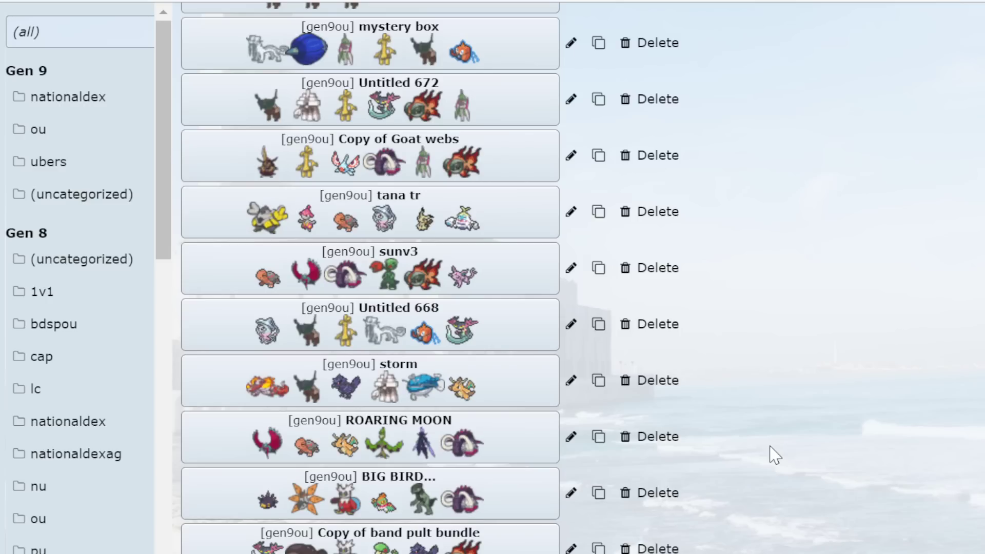
scroll(775, 454, up, 3)
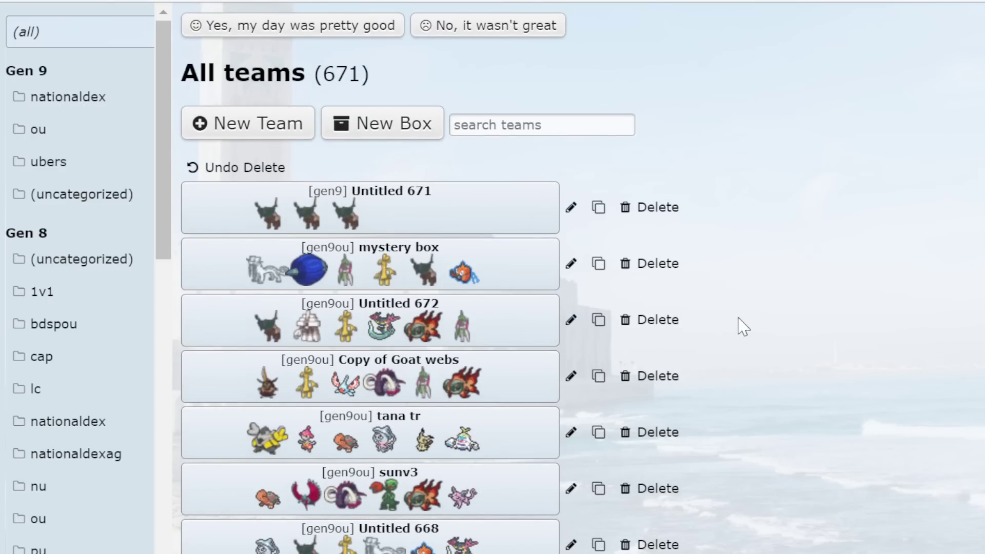
Reopen Untitled 671 from the team list and examine the Tera Ground Body Press Ting-Lu's EV spread.
click(436, 204)
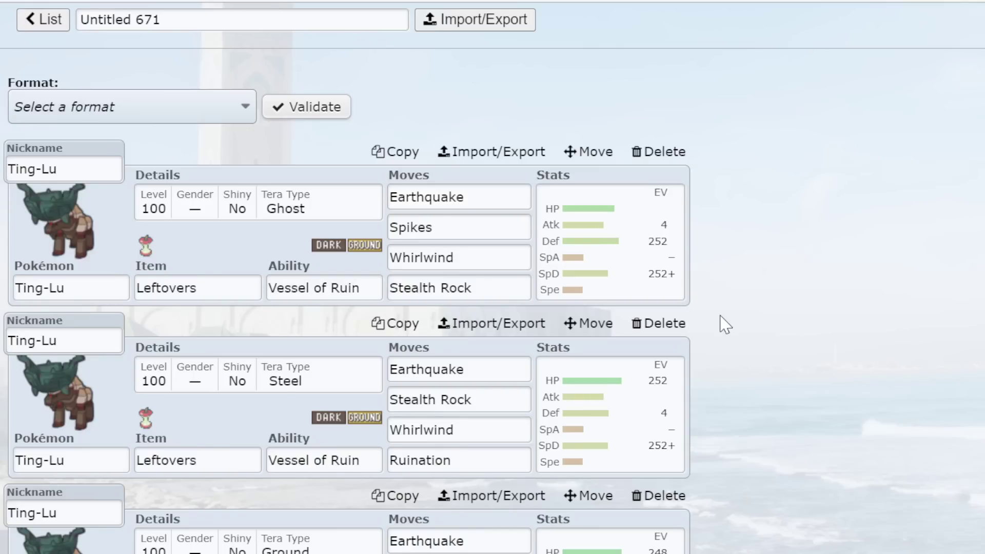
scroll(720, 323, down, 2)
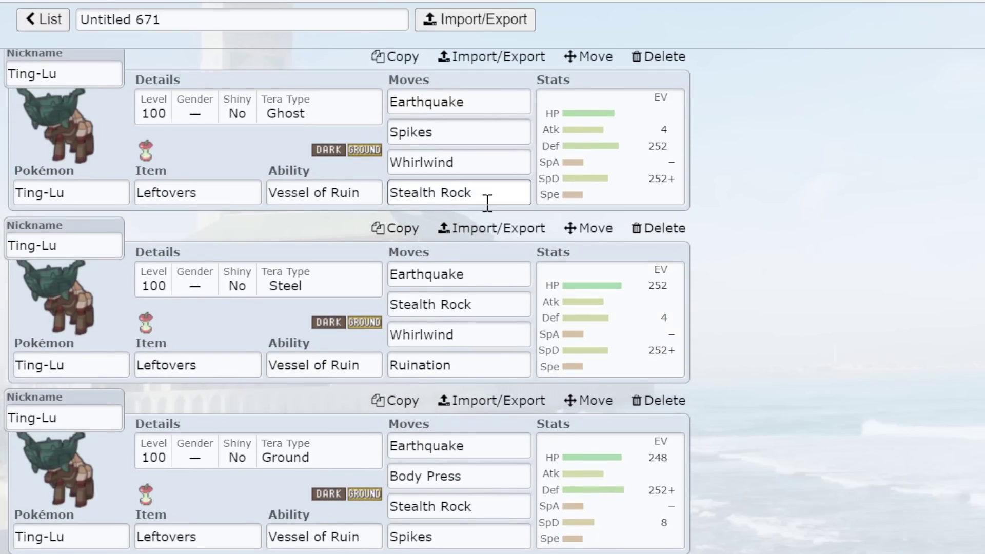
scroll(488, 203, down, 1)
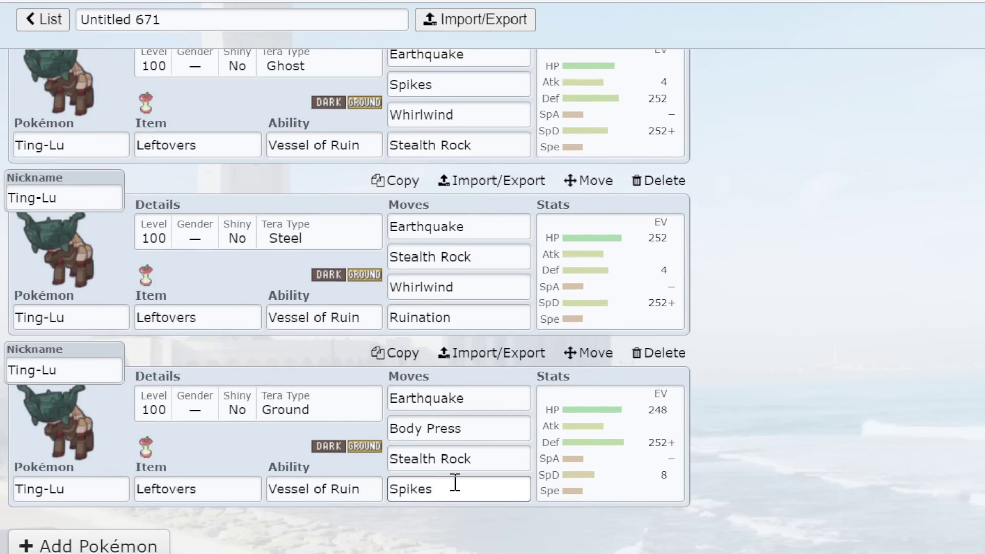
click(610, 444)
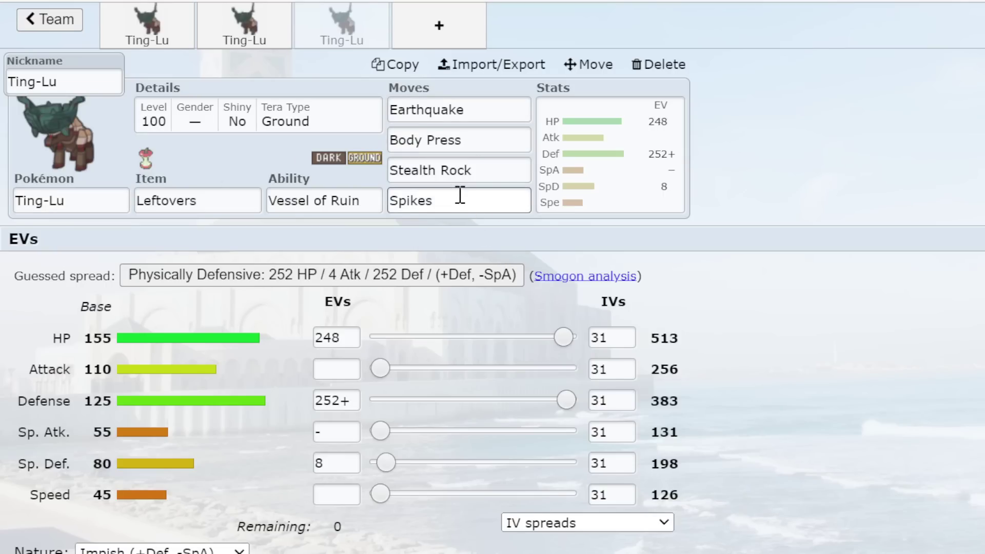
Return to the Untitled 671 overview and compare the moves and Tera types of the three Ting-Lu sets.
click(48, 21)
scroll(929, 480, down, 3)
scroll(868, 429, up, 2)
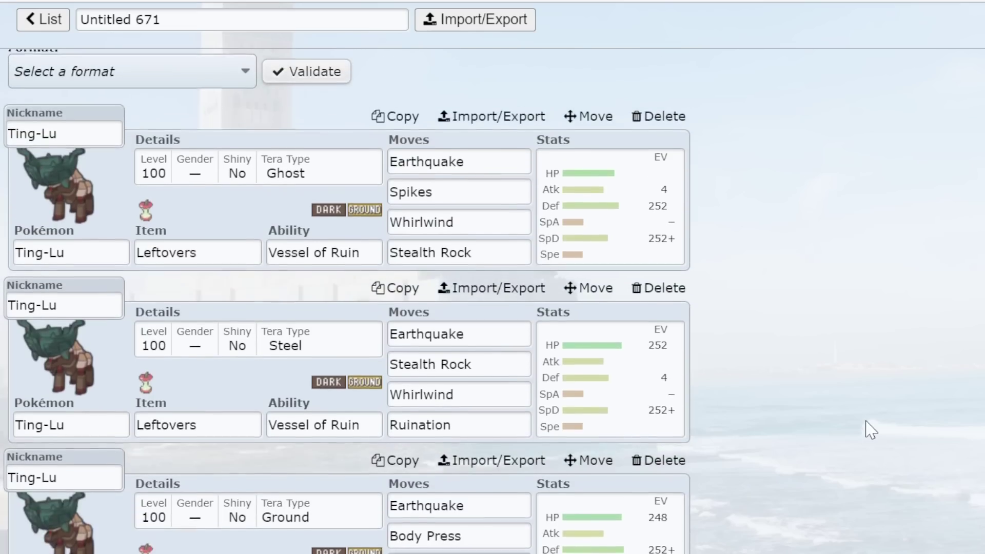
scroll(857, 480, down, 1)
scroll(859, 481, down, 1)
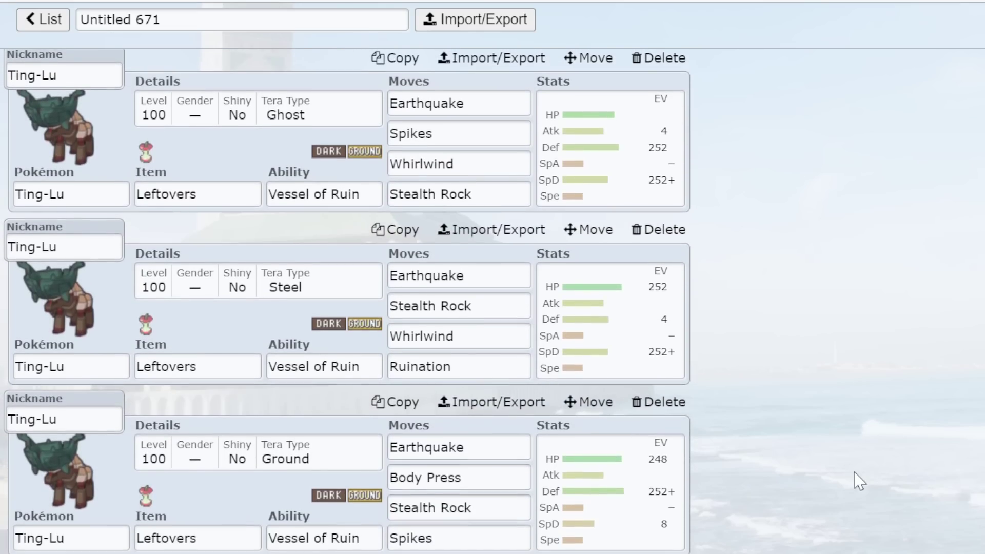
Compare the EV spreads of the Tera Steel, Ghost and Ground Ting-Lu sets and read the Steel set's Whirlwind description.
click(672, 323)
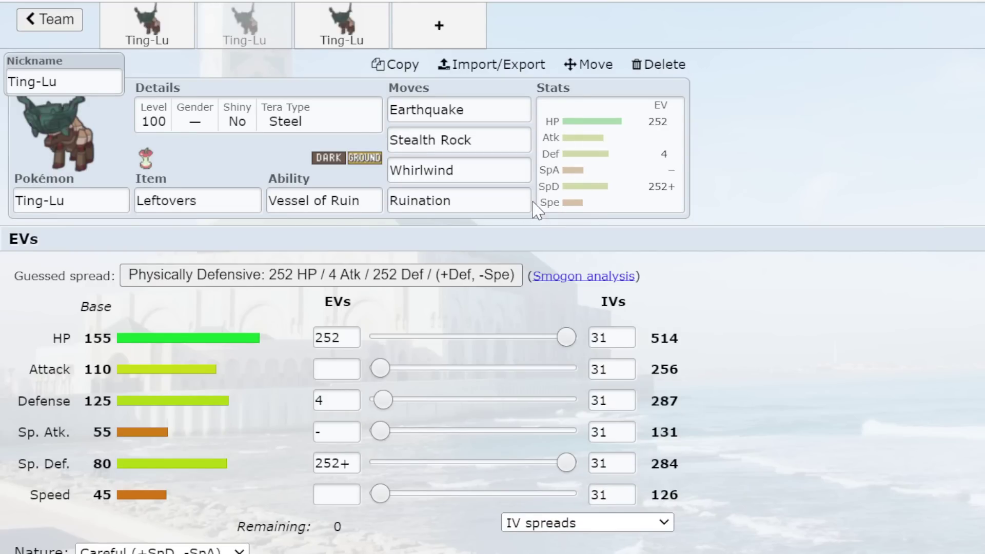
click(141, 23)
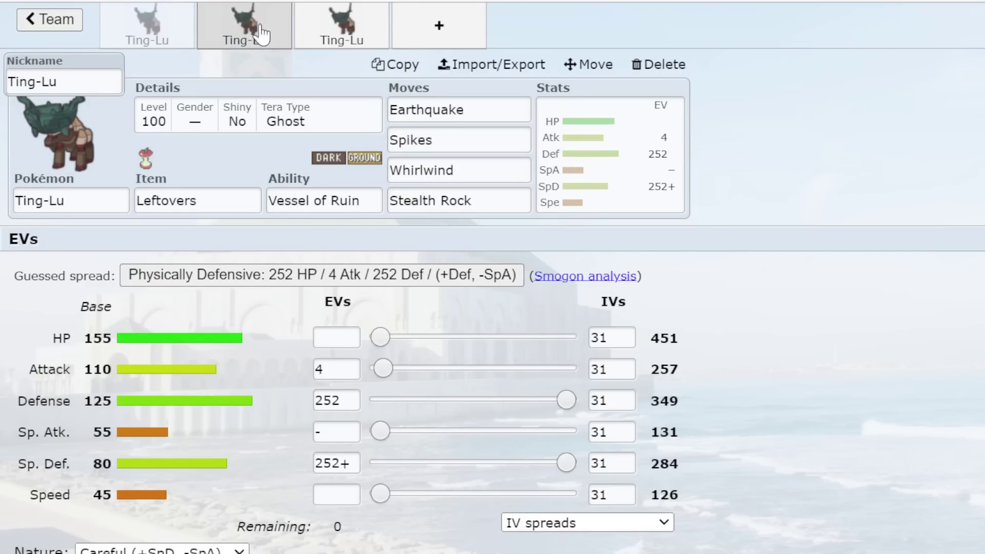
click(330, 23)
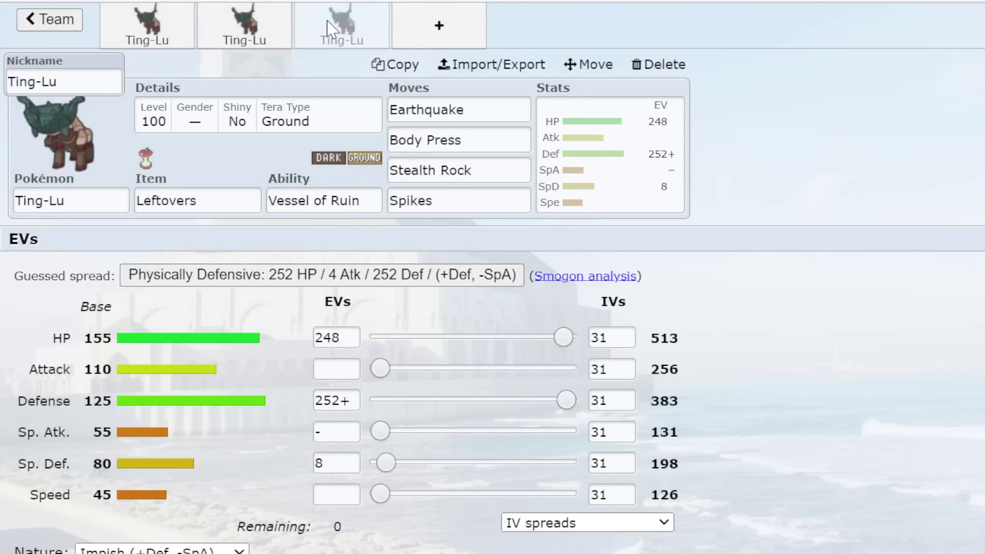
click(241, 32)
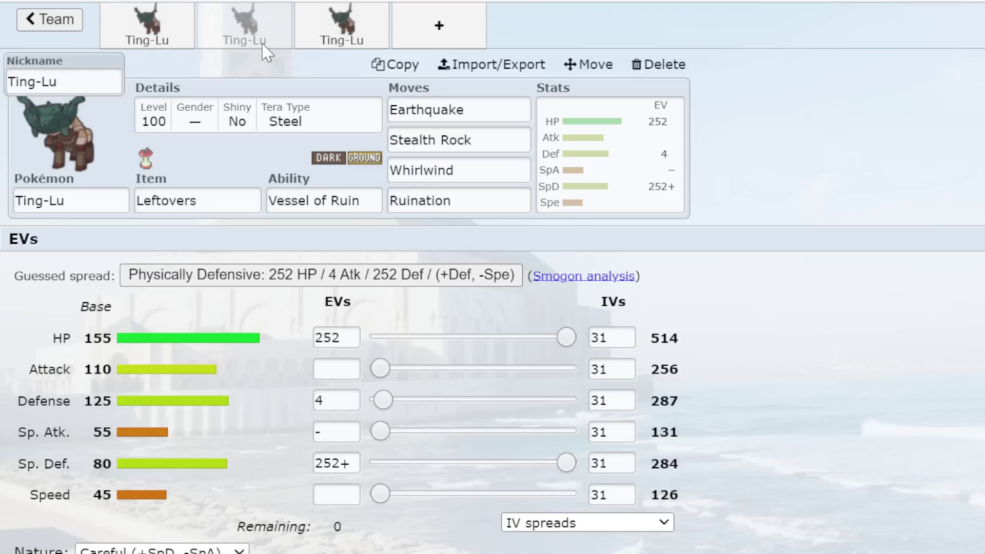
click(341, 25)
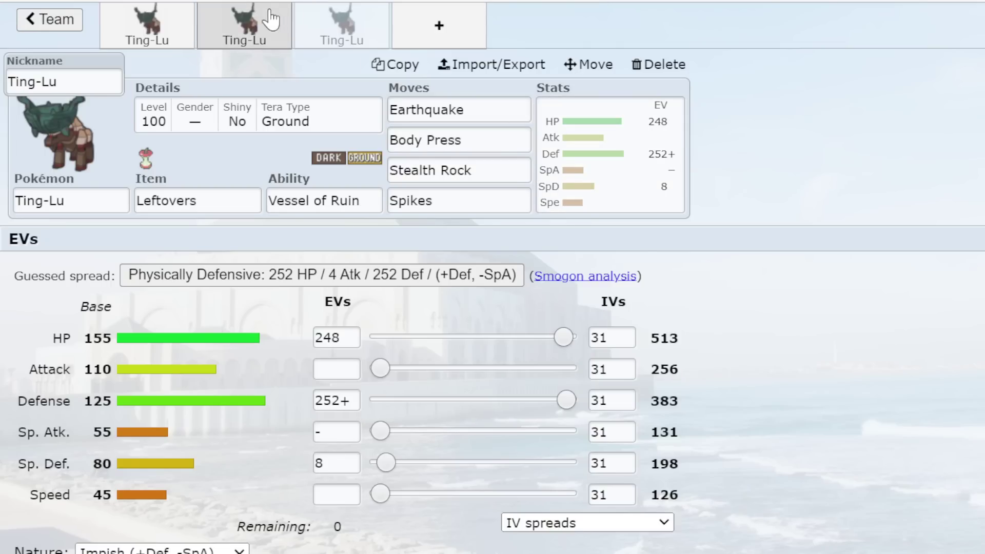
click(254, 29)
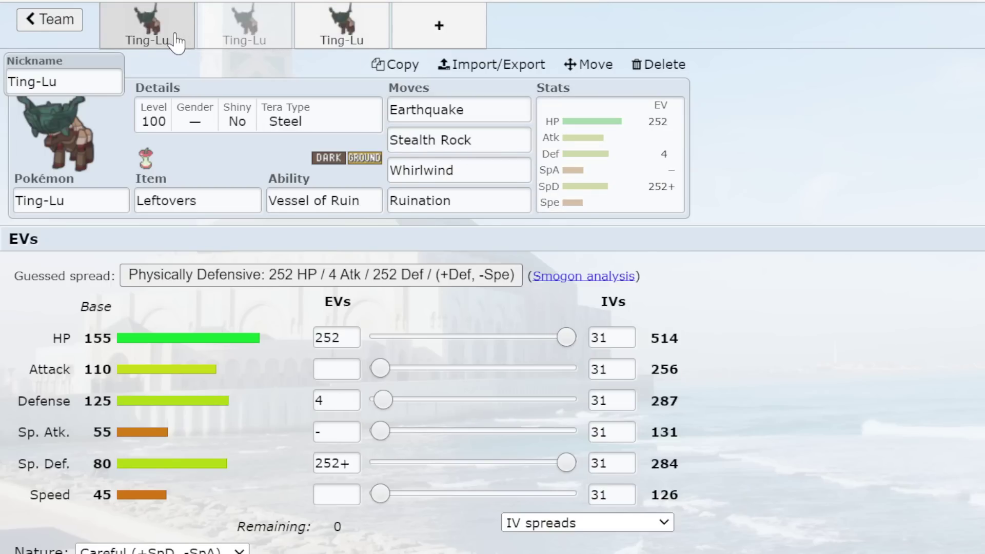
click(463, 163)
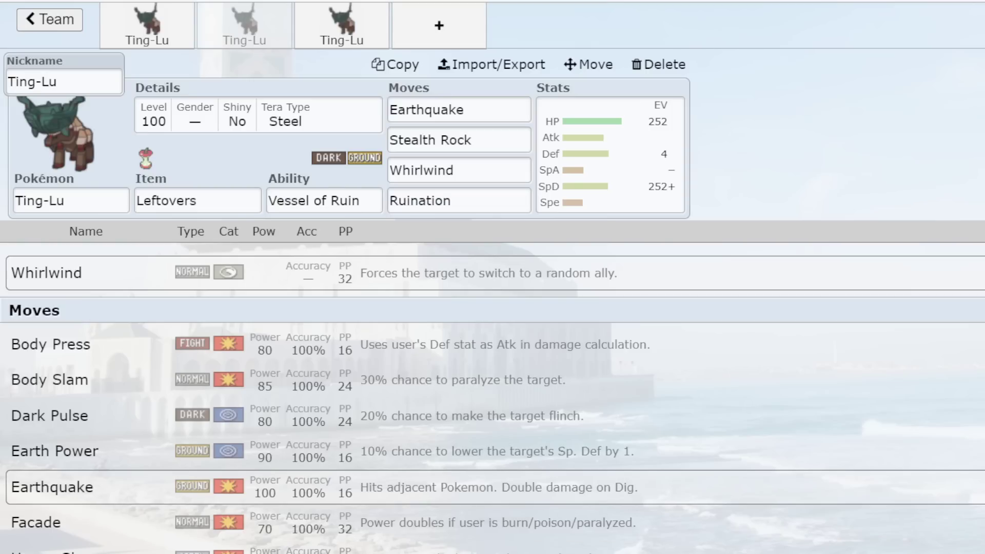
Replace Untitled 671's Ting-Lu sets with three Chi-Yu sets by importing the copied set text.
click(58, 23)
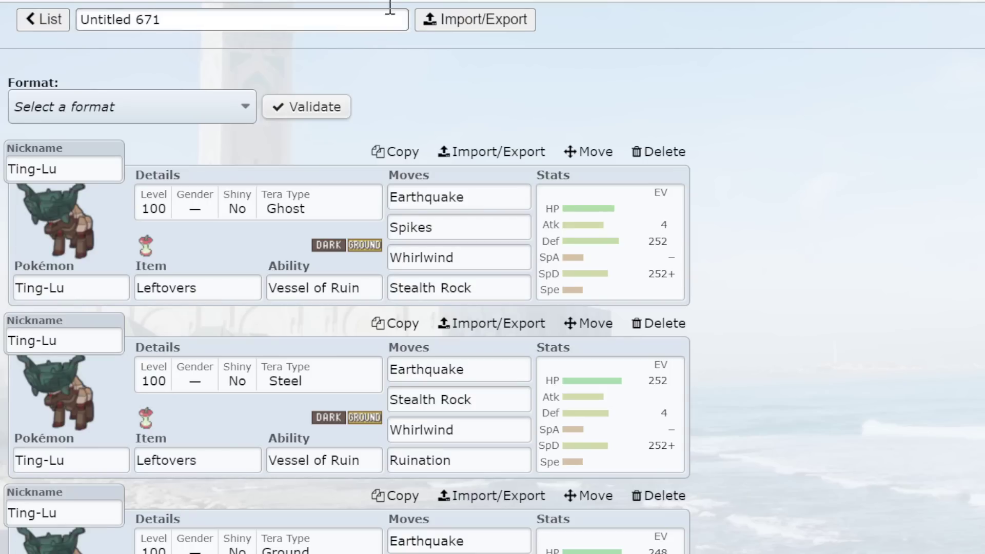
click(440, 26)
key(ctrl+v)
click(593, 20)
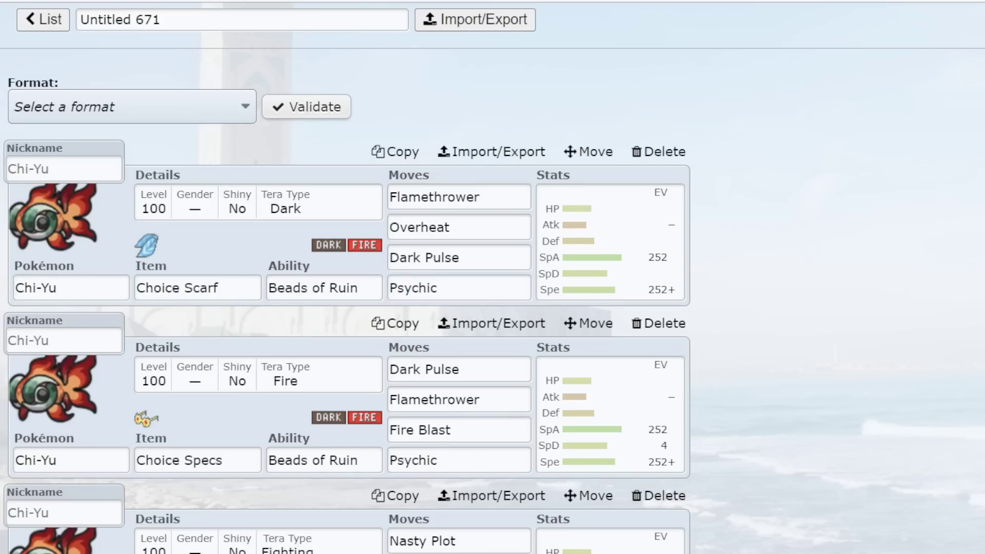
Compare the EV spreads of the Choice Scarf, Choice Specs and Heavy-Duty Boots Chi-Yu sets.
scroll(346, 302, down, 3)
scroll(642, 238, up, 3)
click(642, 238)
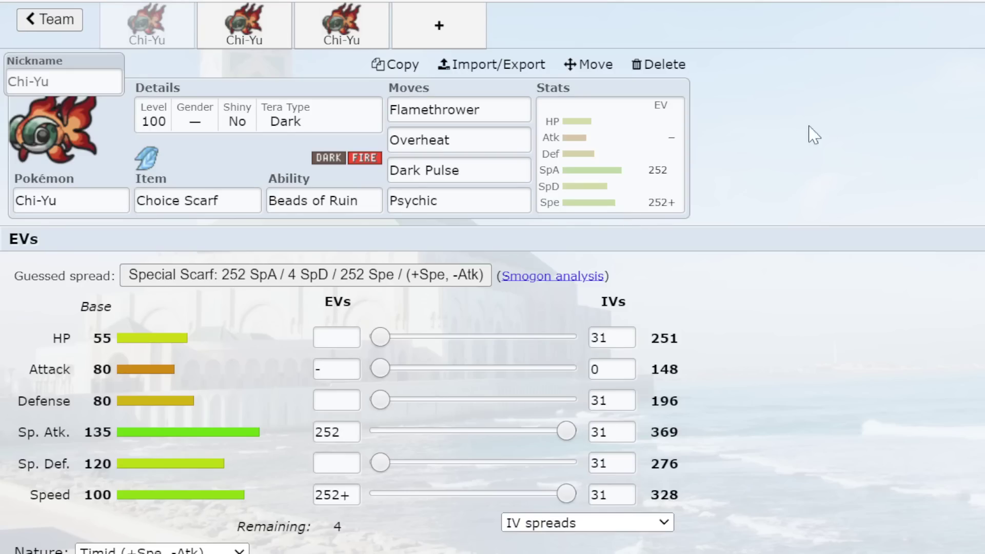
click(265, 25)
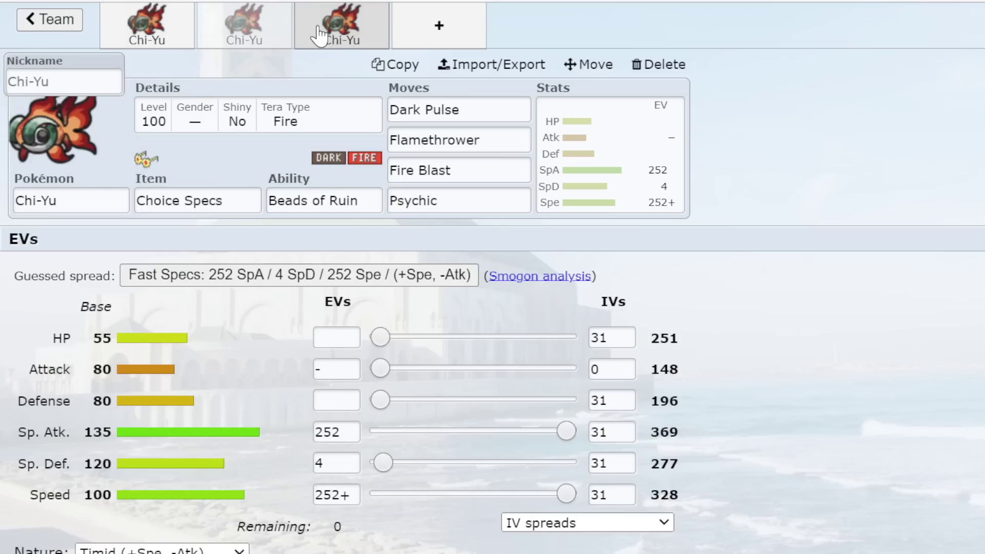
click(152, 31)
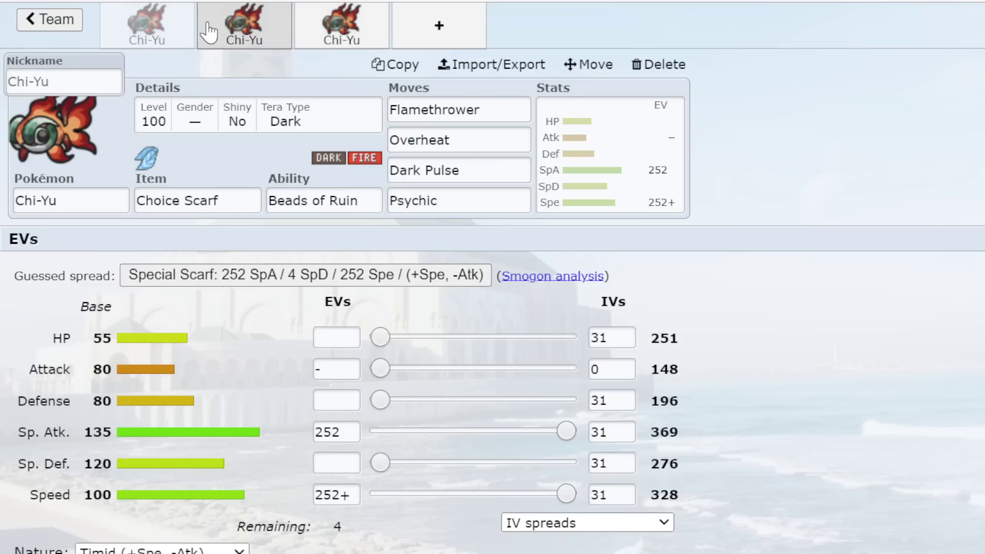
click(252, 28)
click(355, 13)
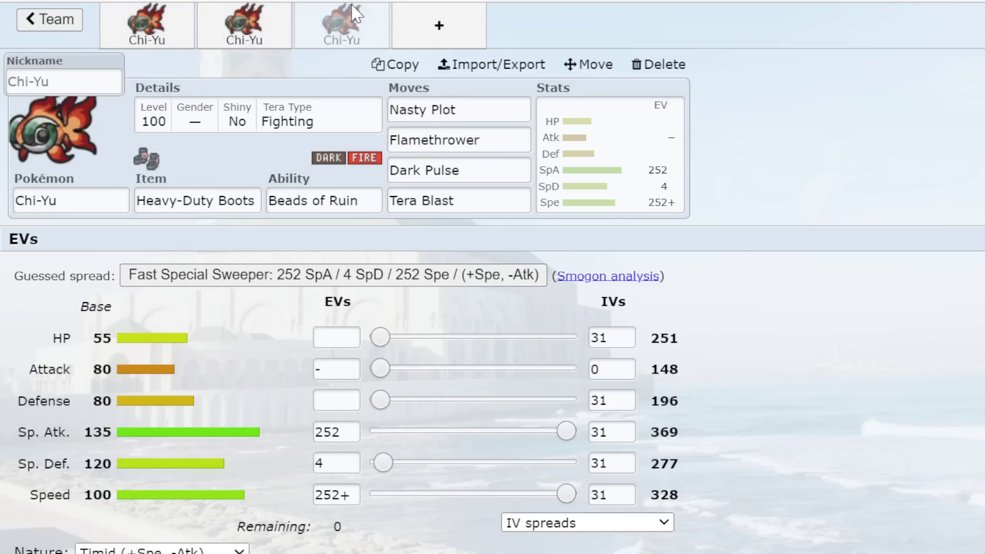
Compare the moves and Tera types of the Choice Scarf Chi-Yu and the Choice Specs Chi-Yu.
click(153, 29)
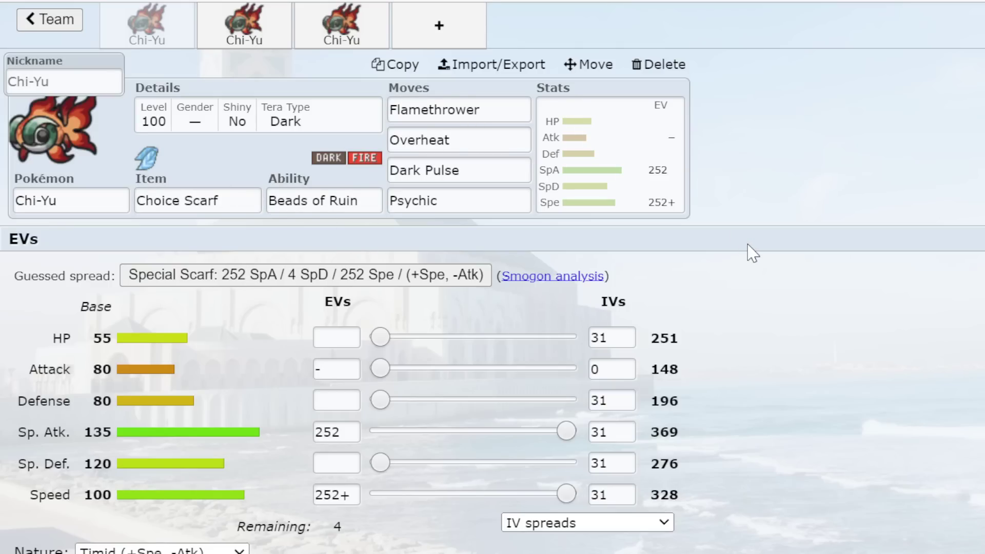
click(210, 38)
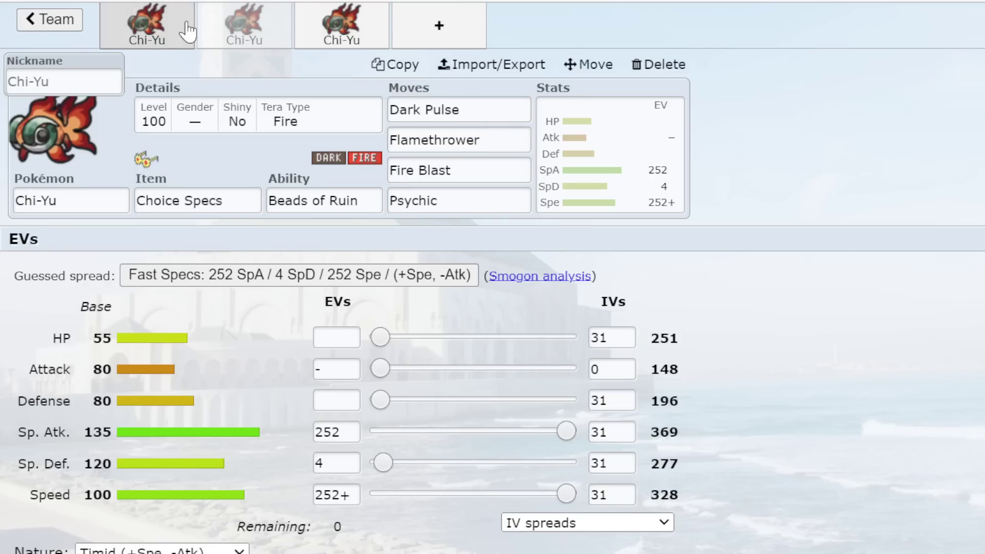
click(134, 29)
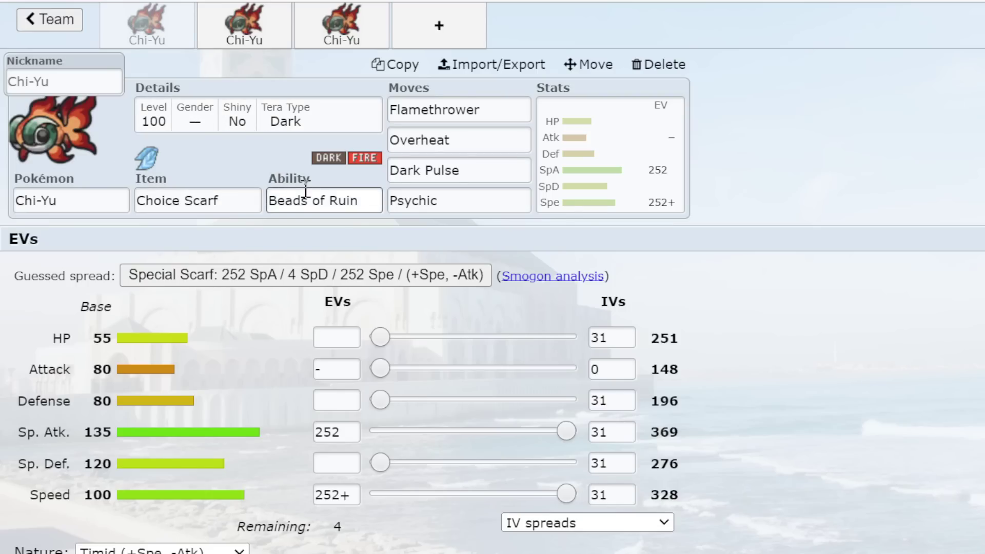
Read the Dark Pulse description for the Choice Scarf Chi-Yu and return to its EV spread.
click(468, 173)
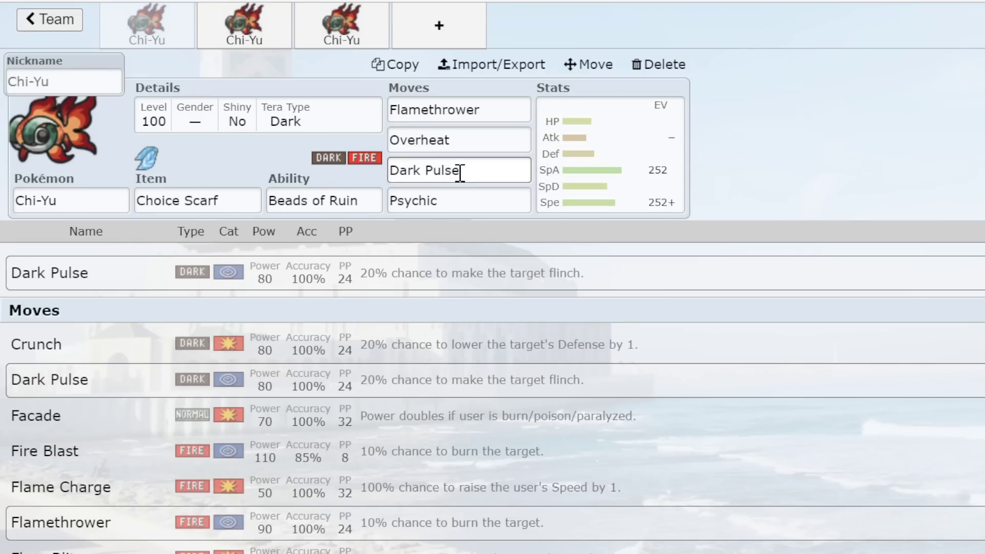
click(762, 198)
click(471, 165)
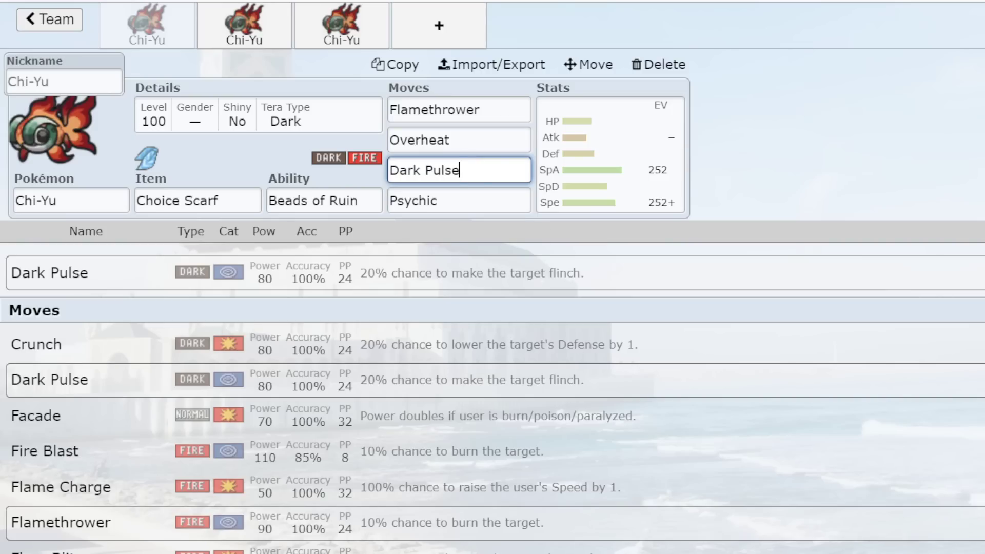
key(Escape)
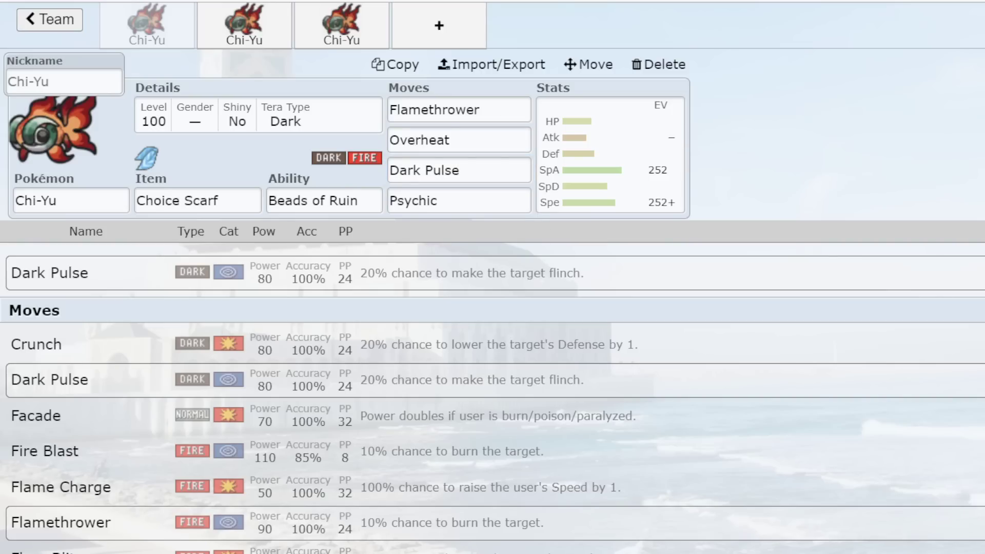
click(599, 174)
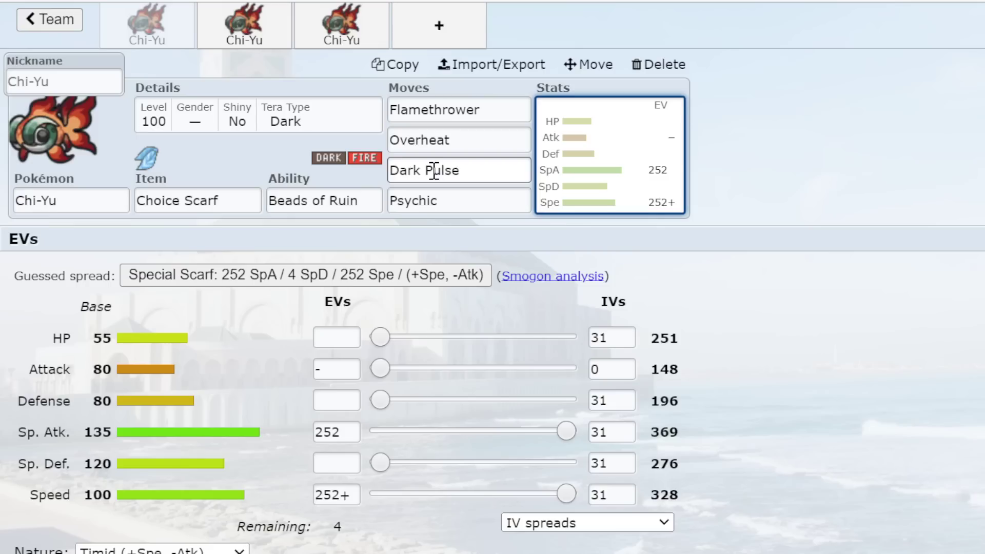
click(677, 552)
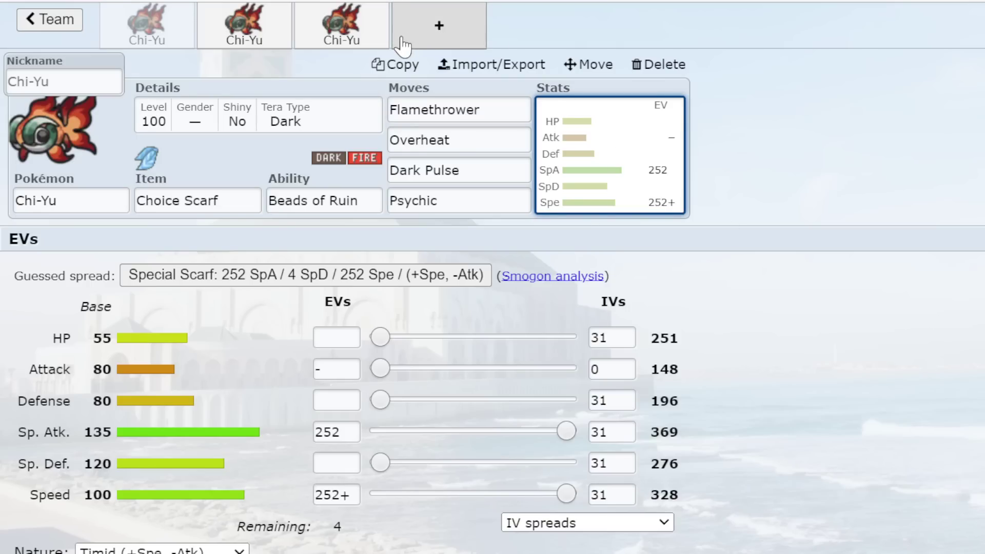
Review the Choice Specs and Choice Scarf Chi-Yu sets once more and open the Heavy-Duty Boots Chi-Yu.
click(259, 32)
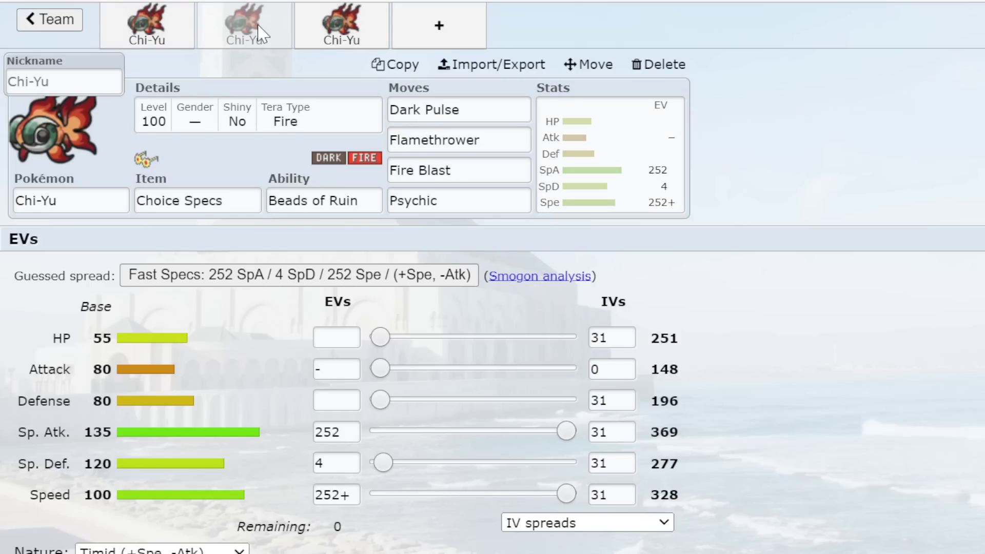
click(148, 31)
click(330, 37)
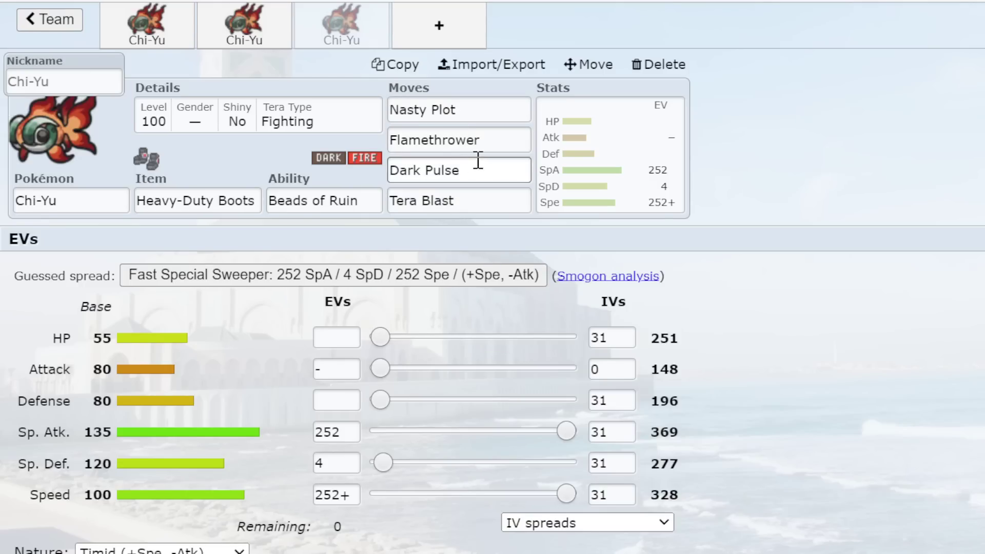
Browse the available moves for the Heavy-Duty Boots Chi-Yu's Tera Blast slot.
click(435, 199)
scroll(345, 445, down, 10)
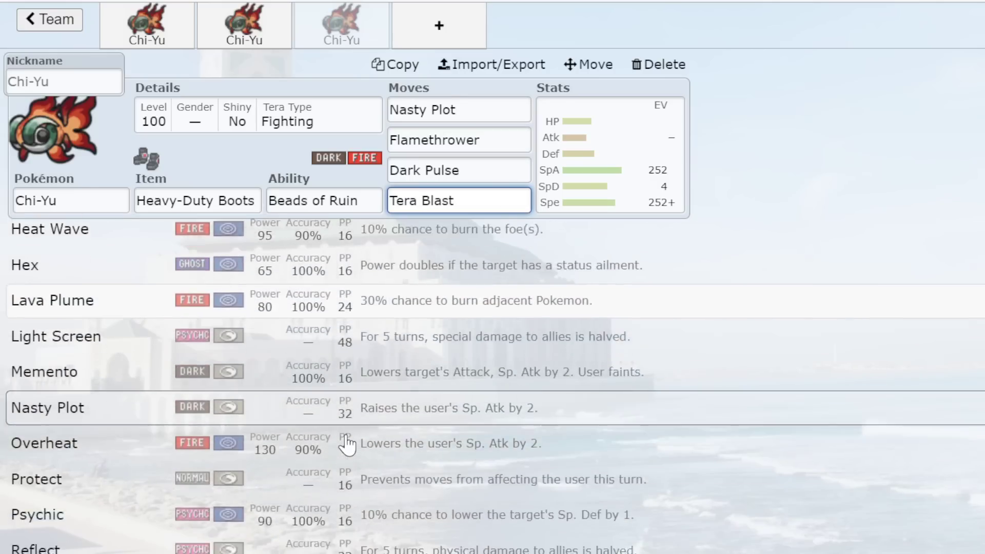
scroll(347, 445, down, 10)
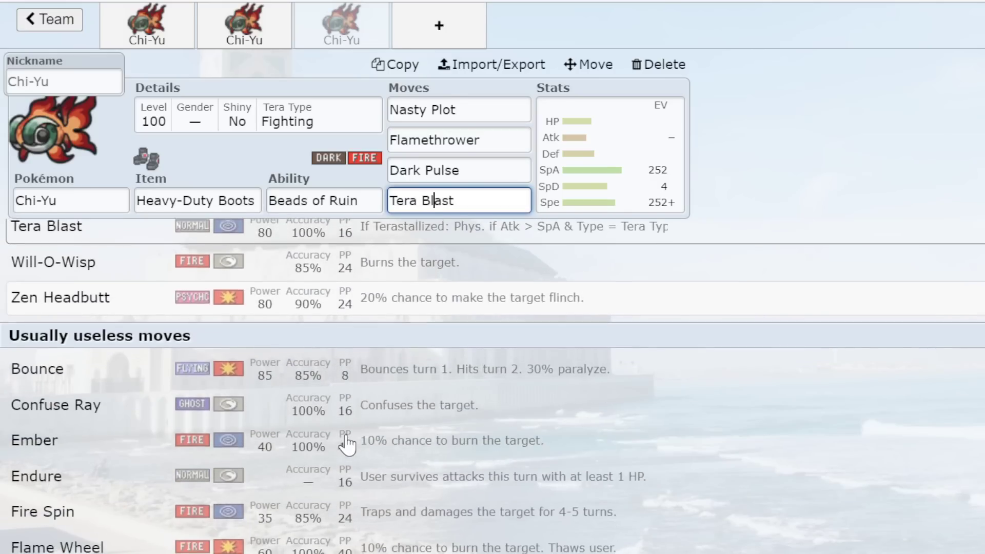
scroll(347, 445, down, 10)
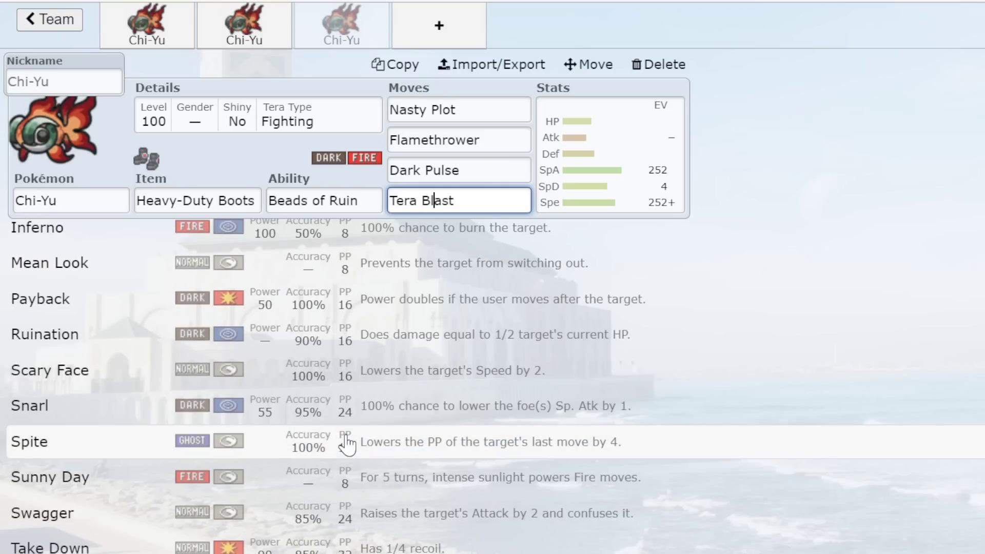
scroll(347, 446, up, 10)
Check the Heavy-Duty Boots Chi-Yu's Dark Pulse and Tera Blast descriptions, and reopen its EV spread.
click(434, 200)
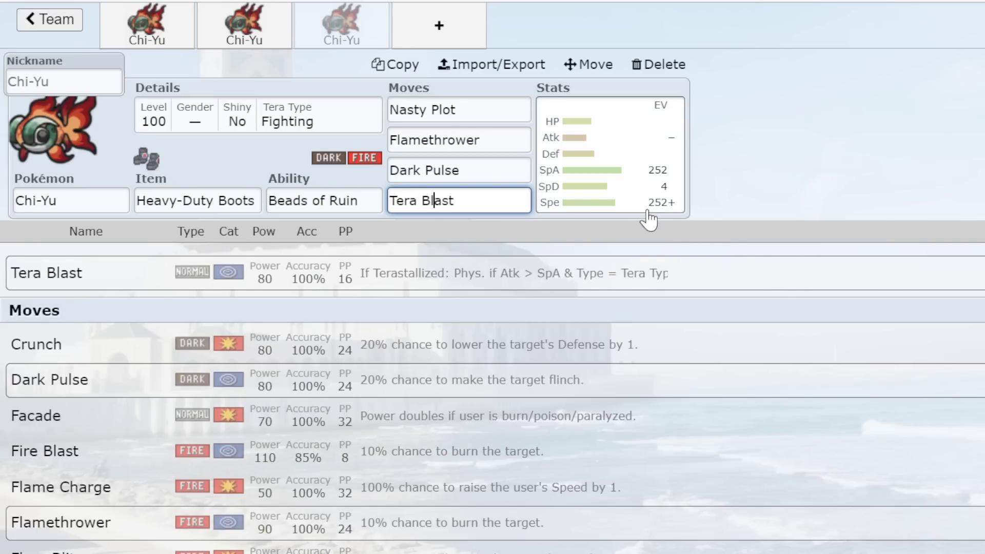
click(466, 177)
click(472, 200)
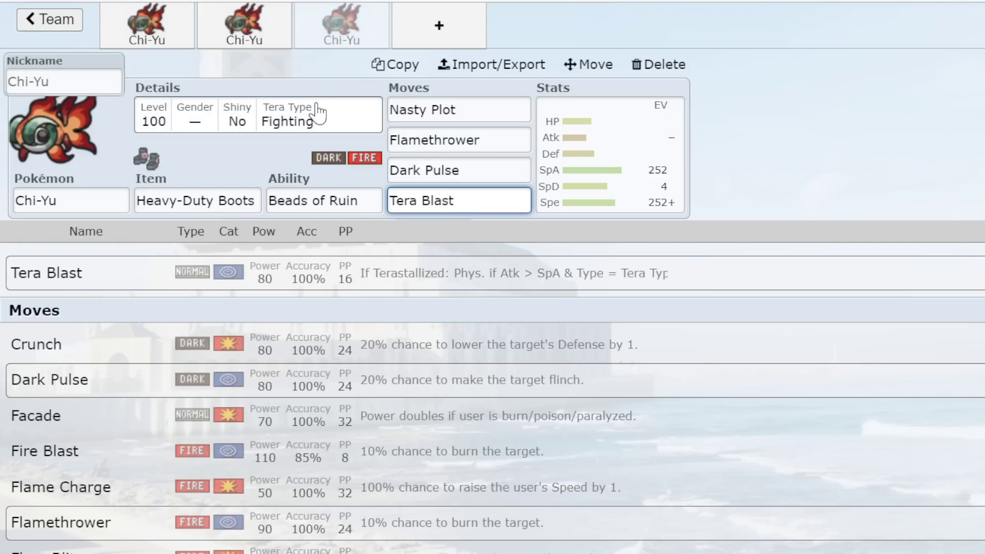
click(567, 136)
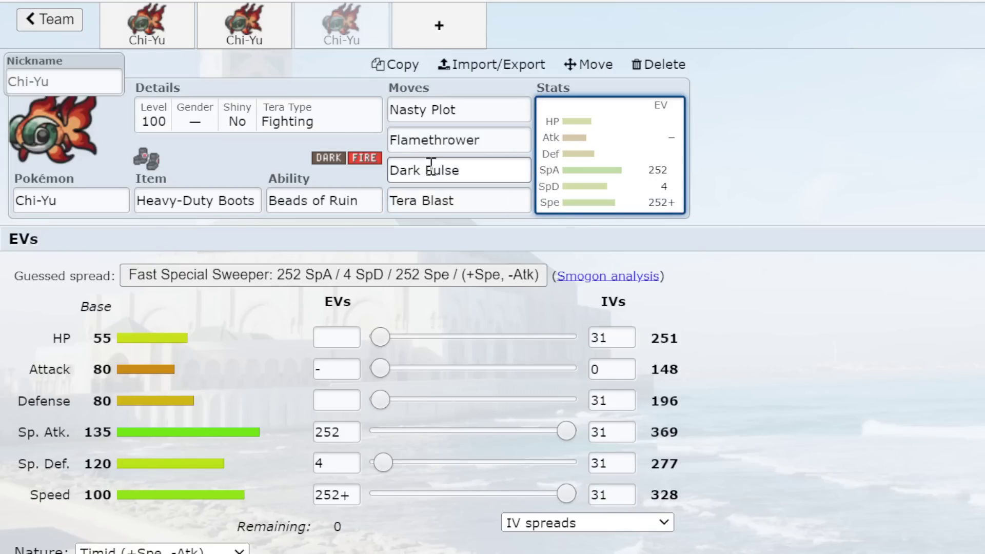
Replace Flamethrower with Lava Plume on the Choice Scarf Chi-Yu.
click(175, 26)
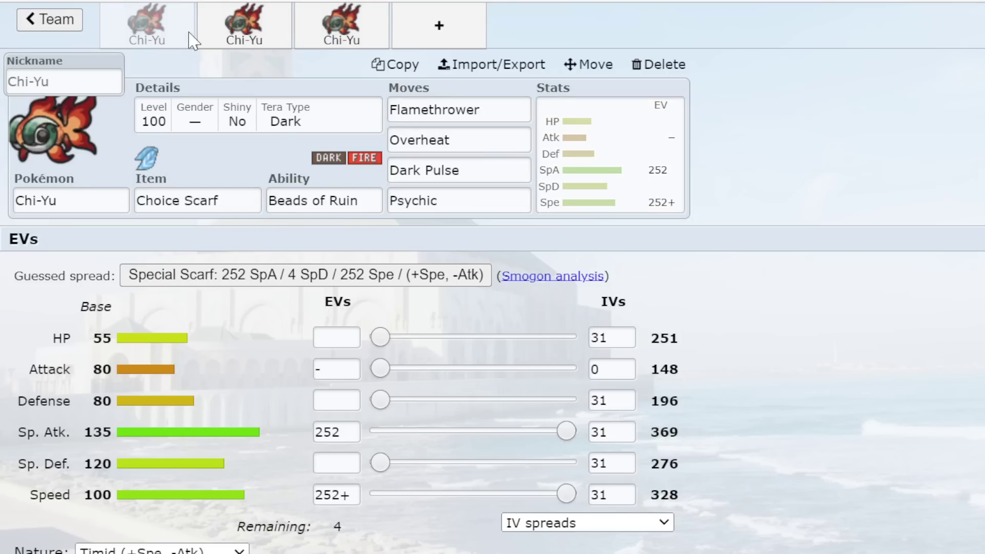
click(463, 109)
double_click(465, 110)
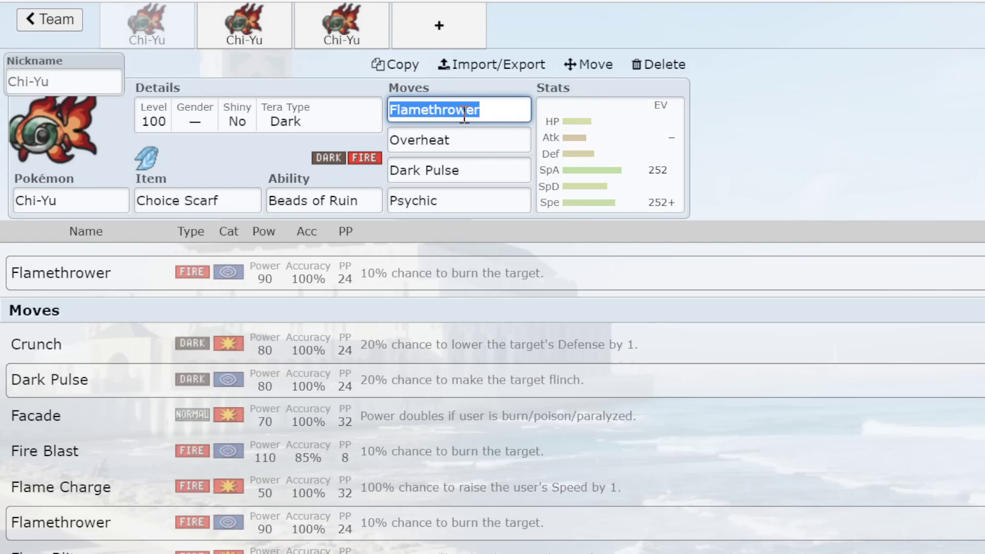
text(lava)
key(Return)
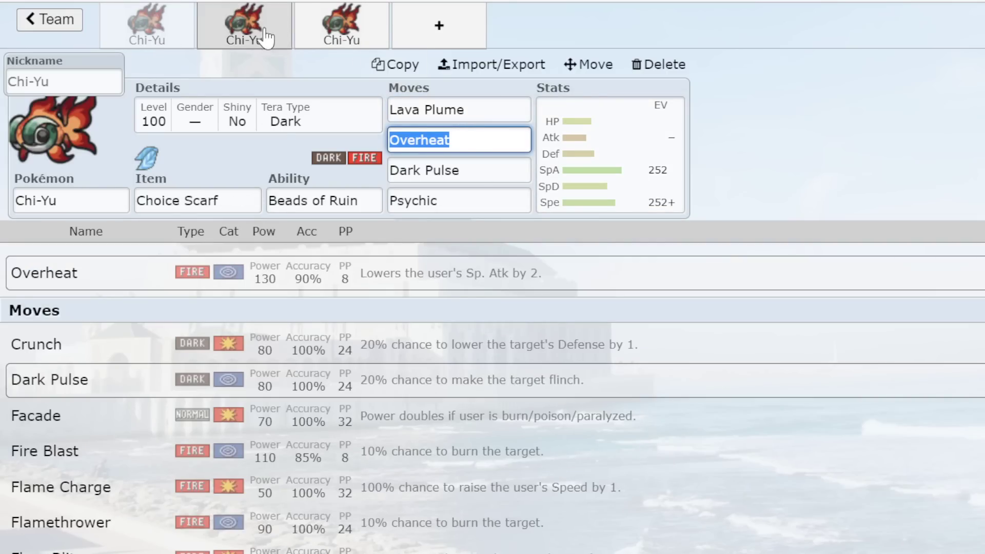
Set the Choice Specs Chi-Yu's second move to Lava Plume and check its description.
click(244, 26)
click(527, 139)
key(BackSpace)
text(lava plu)
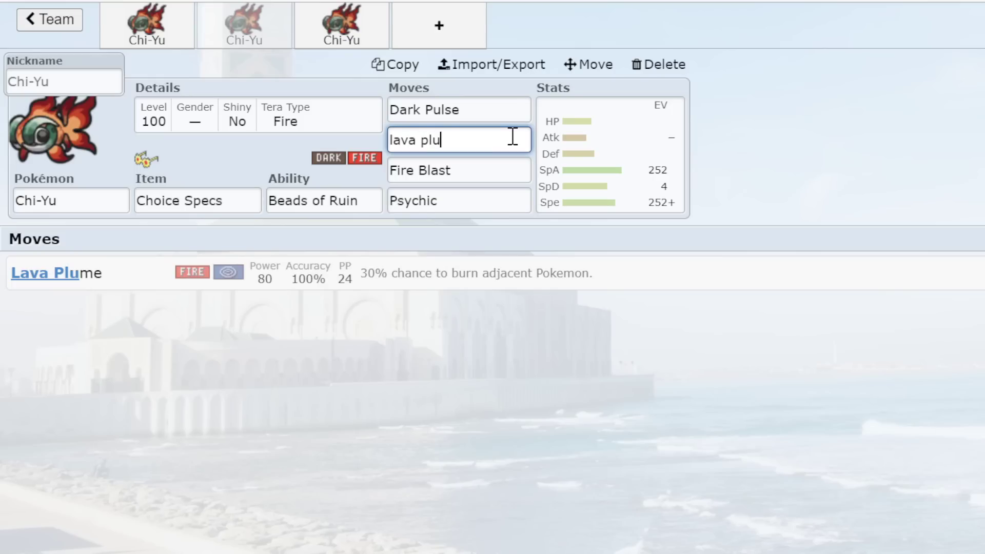
key(Return)
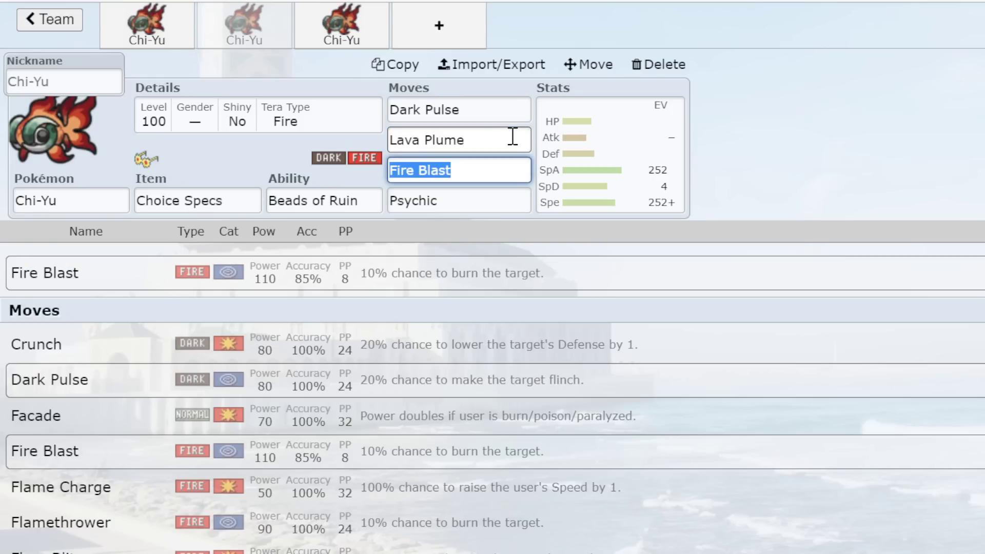
click(466, 138)
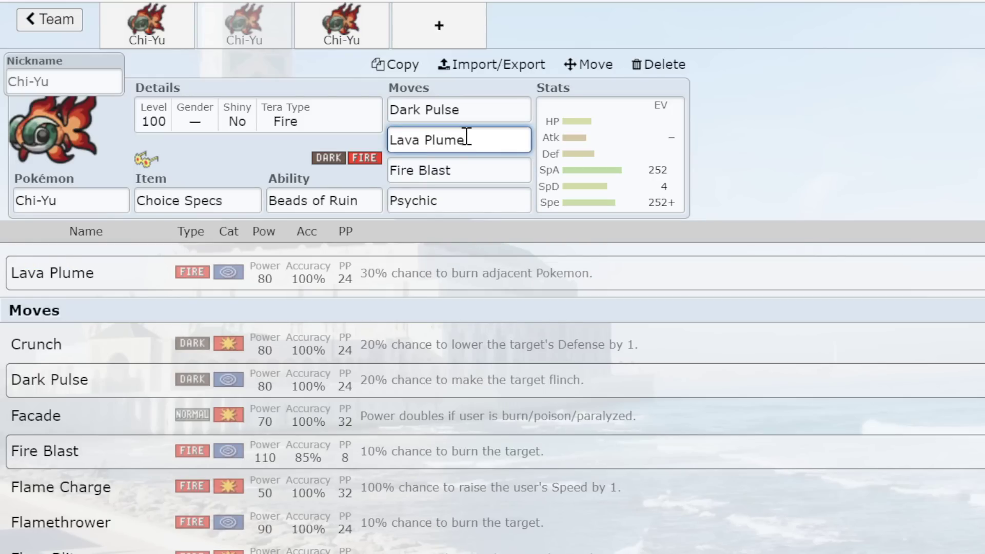
Compare the Choice Scarf and Choice Specs Chi-Yu sets, examining their Lava Plume slots and move descriptions.
click(156, 33)
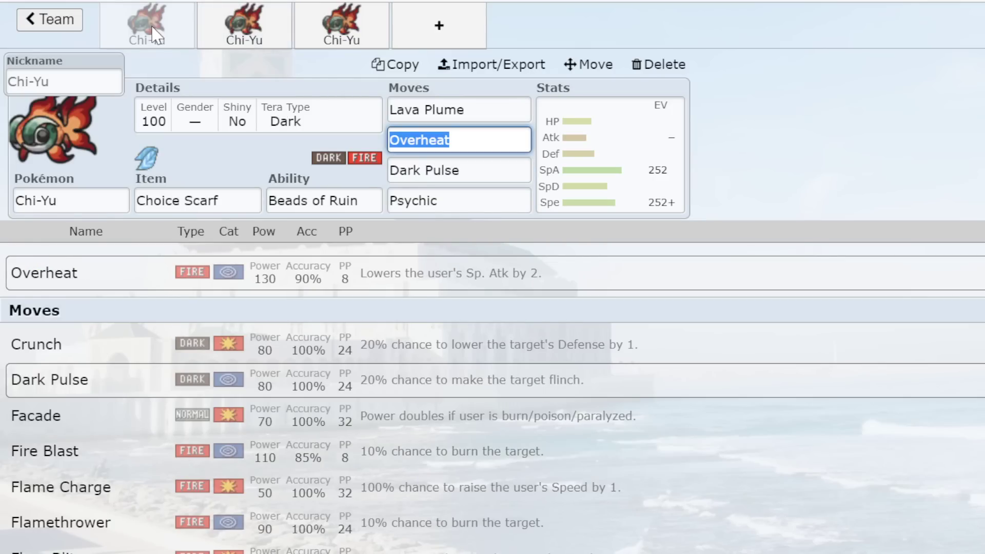
click(216, 31)
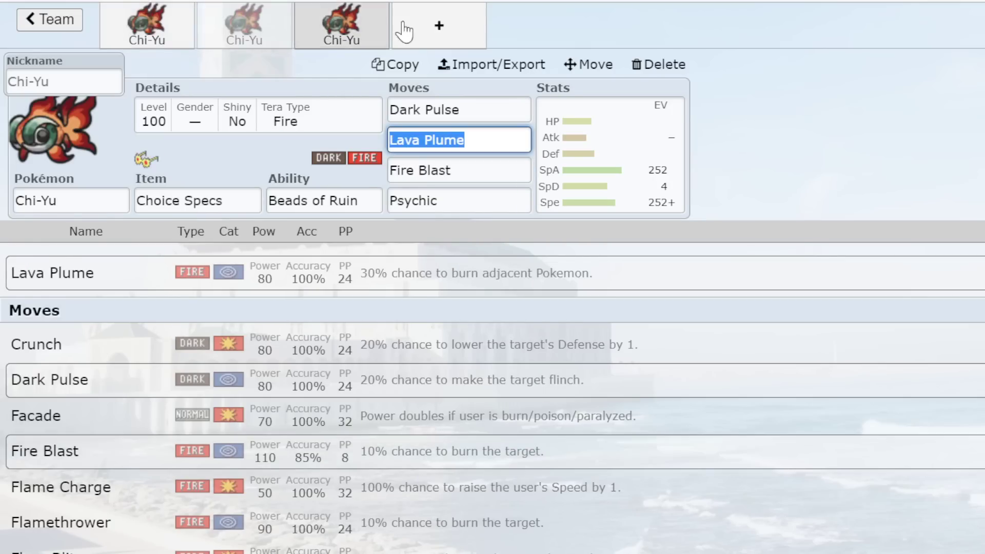
click(154, 36)
click(466, 108)
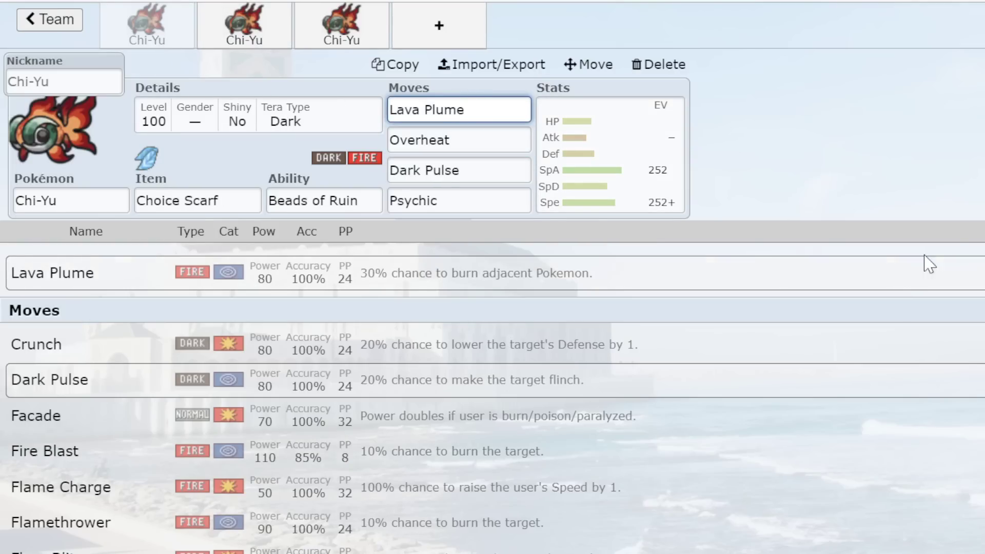
click(286, 21)
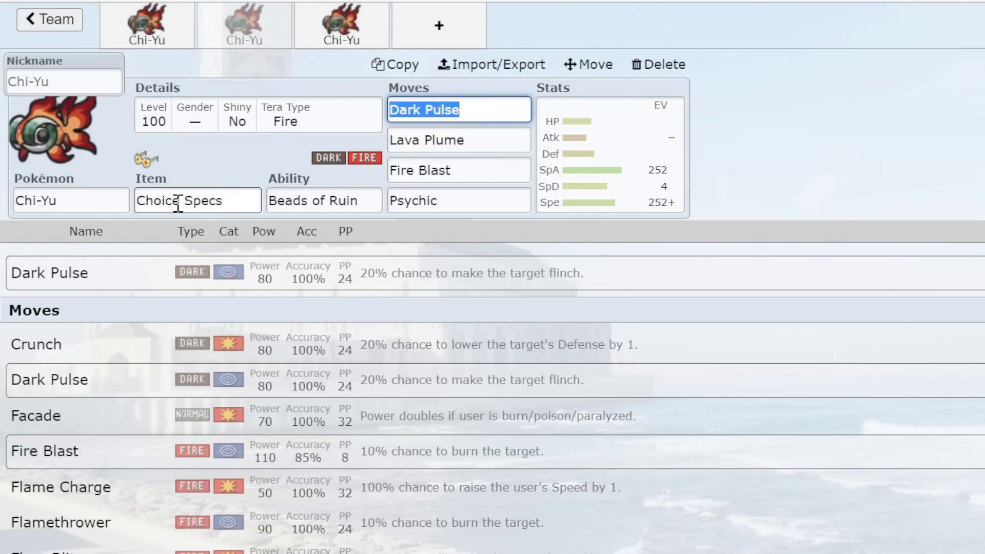
click(453, 143)
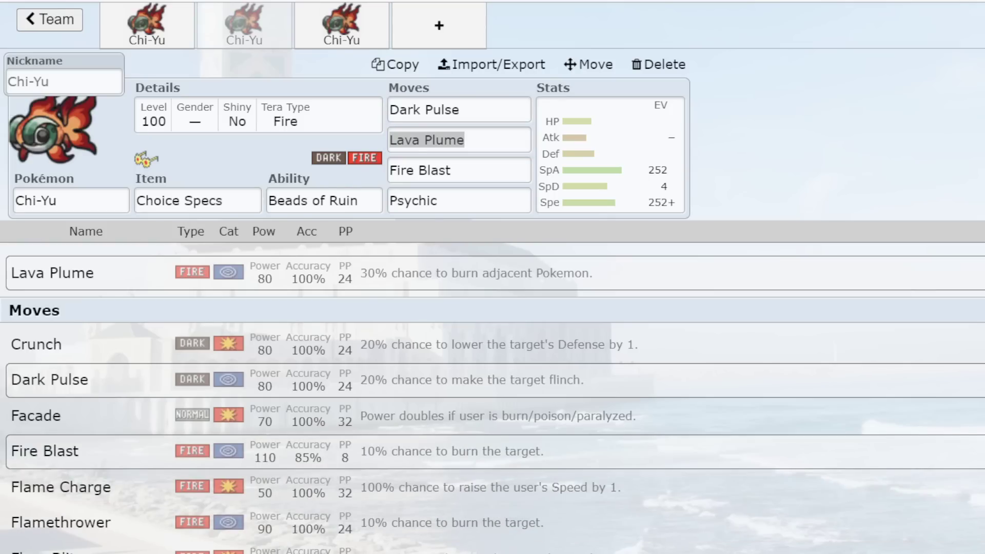
key(alt+Tab)
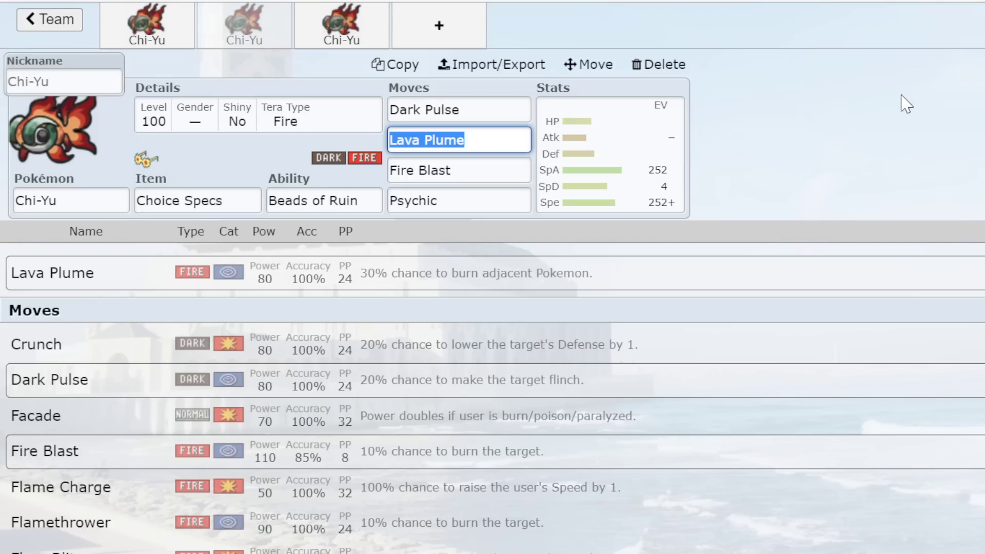
key(alt+Tab)
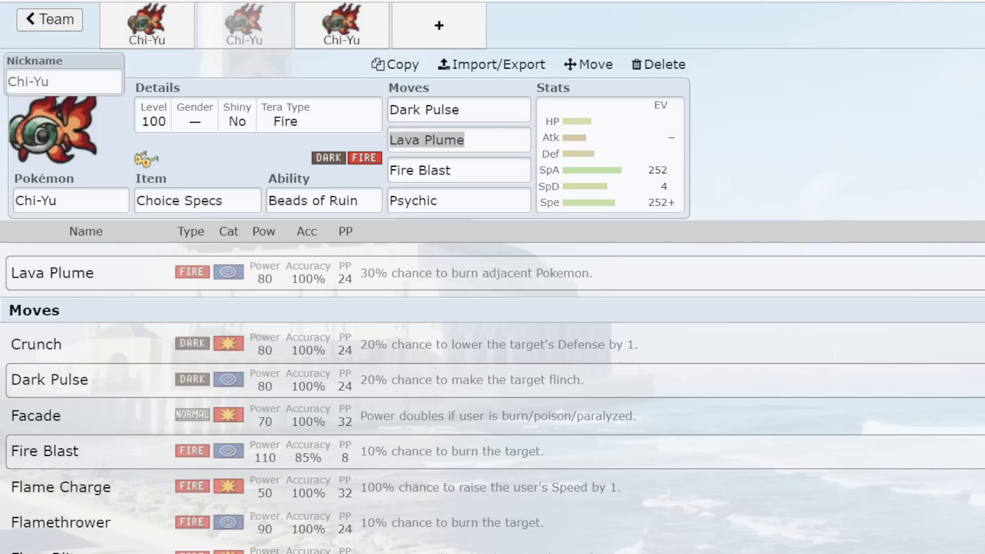
key(alt+Tab)
Return to the team list, browse the Gen 9 OU folder and open Chi-Yu's EV spread in the team THE BIRD.
click(61, 21)
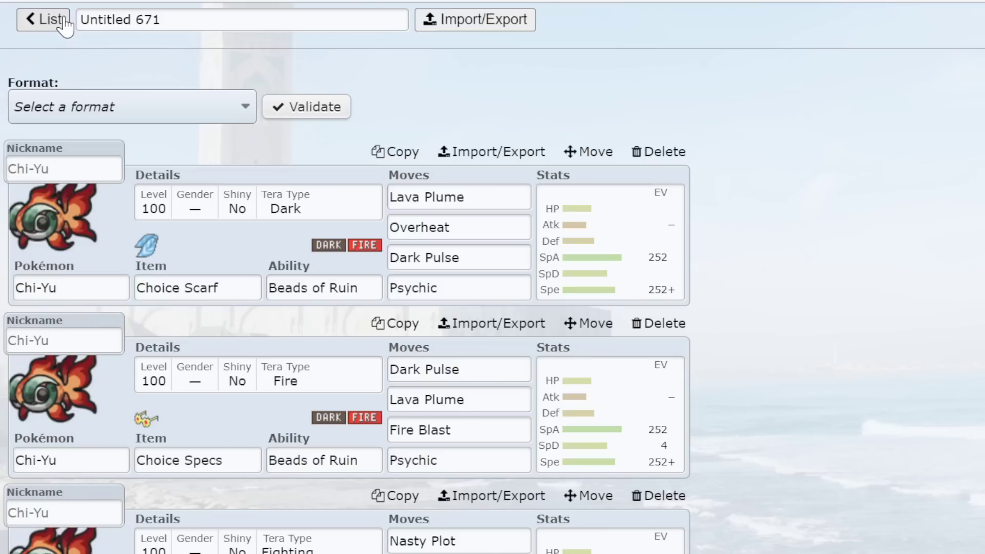
scroll(609, 417, down, 5)
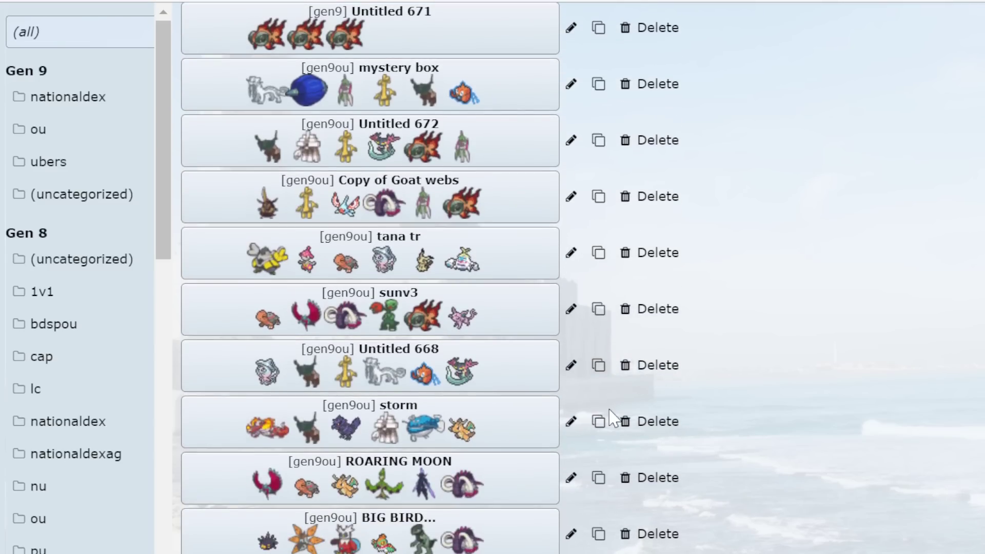
scroll(613, 418, down, 5)
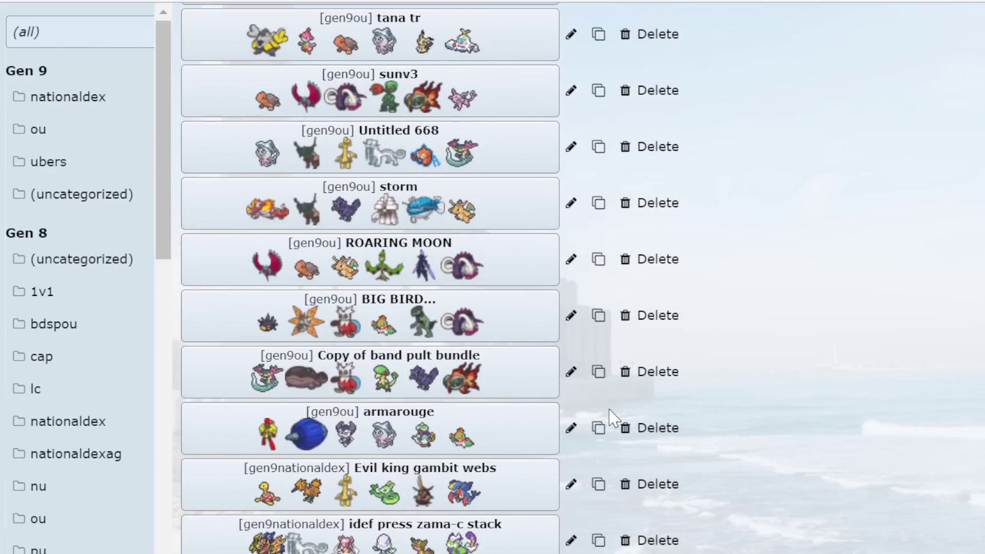
scroll(589, 450, down, 2)
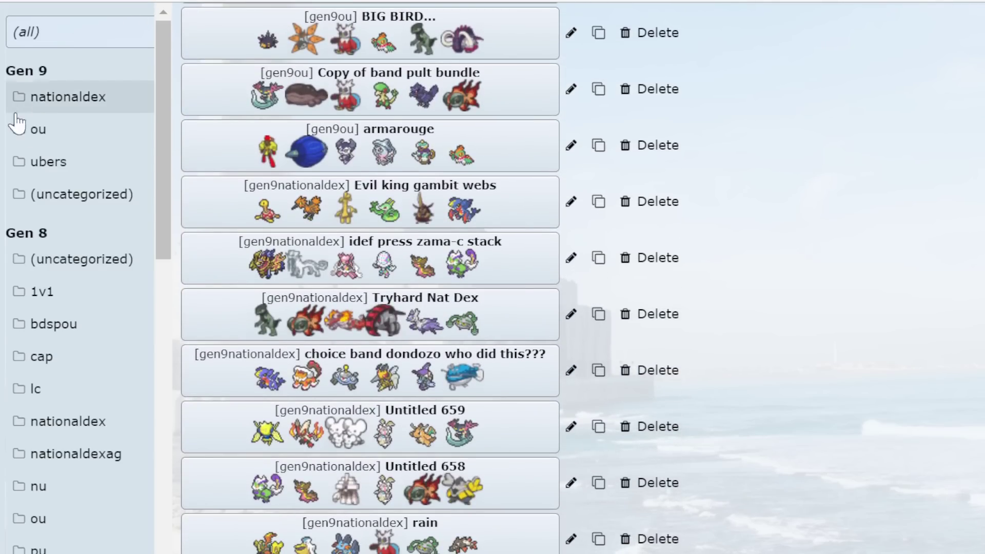
click(31, 129)
scroll(555, 369, down, 10)
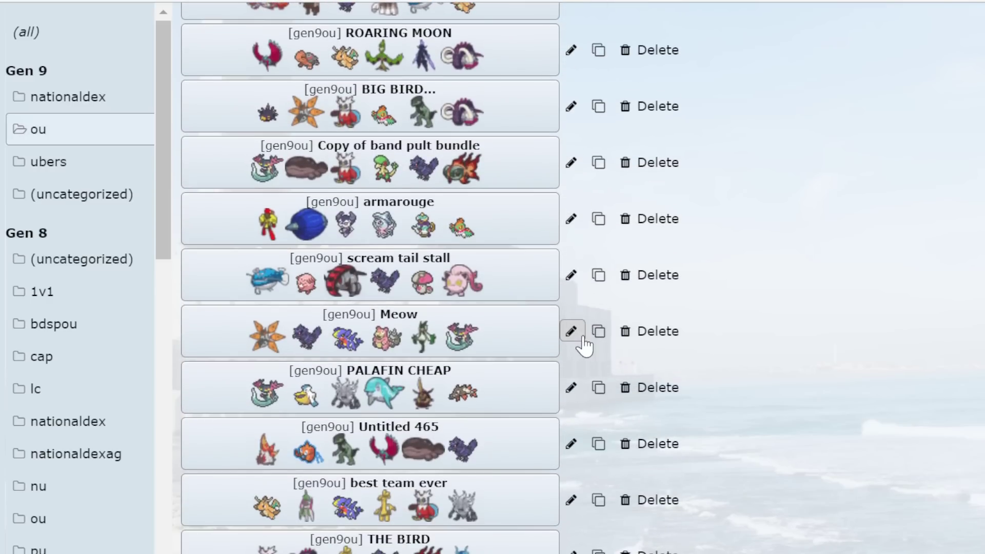
scroll(647, 290, down, 4)
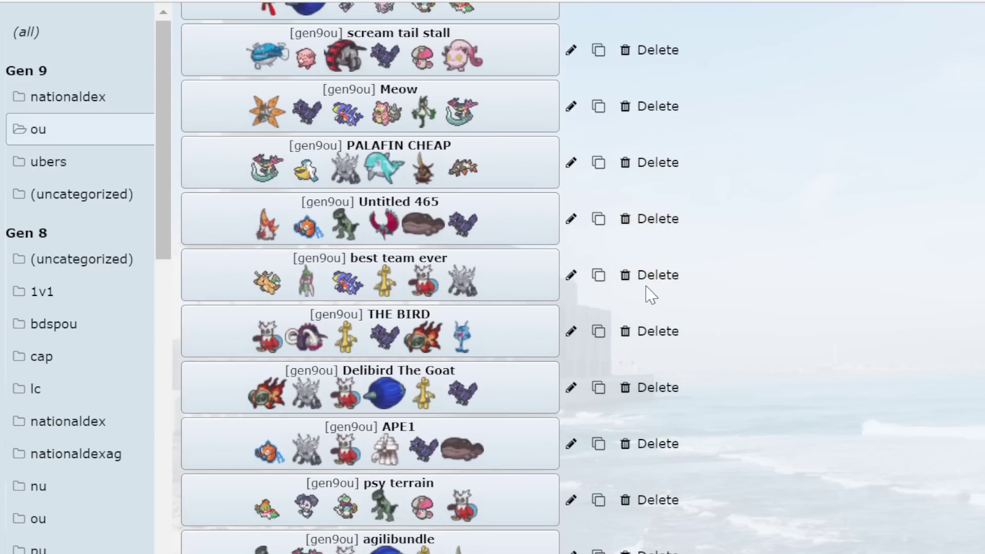
click(500, 348)
scroll(499, 349, down, 13)
click(649, 318)
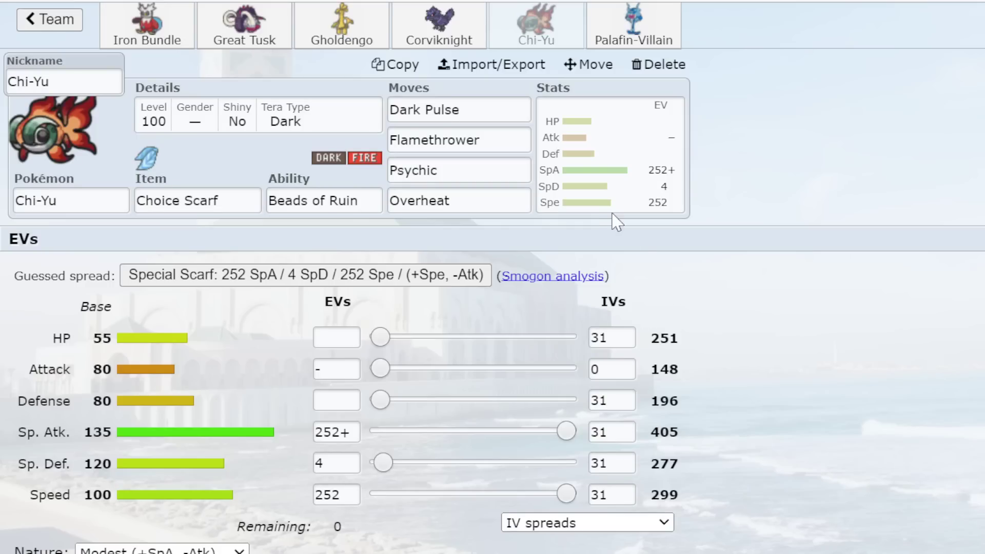
Check the Beads of Ruin description and EV spread of THE BIRD's Chi-Yu, and return to the OU team list.
click(352, 200)
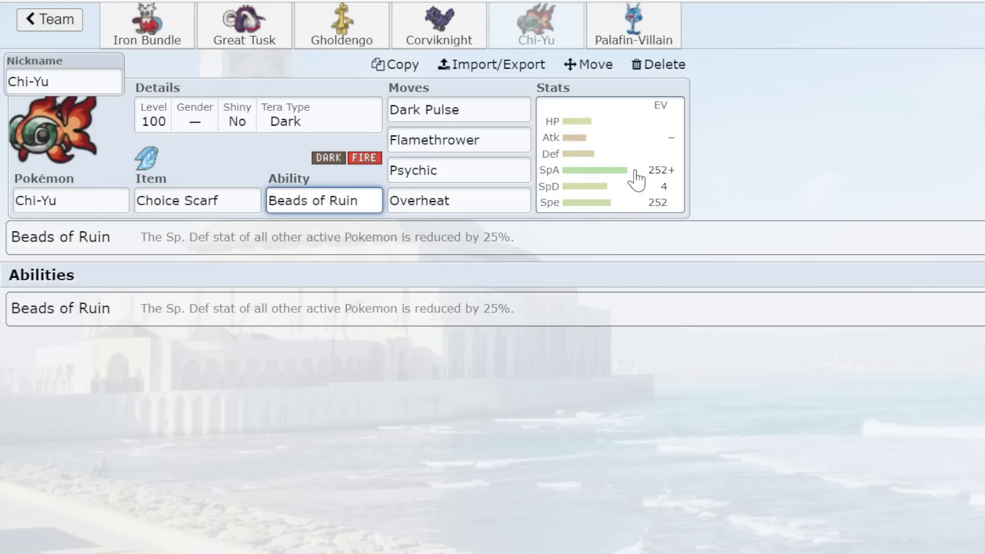
click(586, 174)
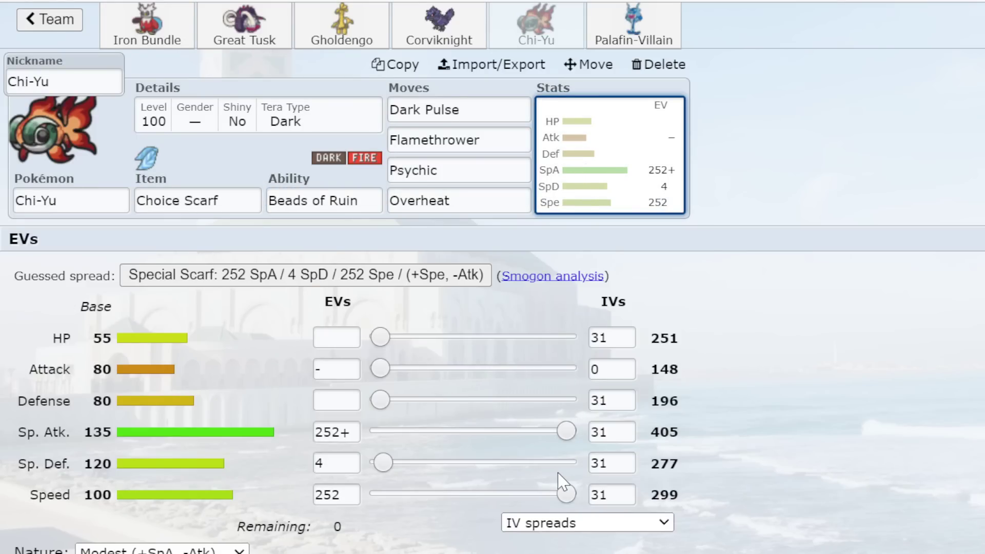
click(60, 22)
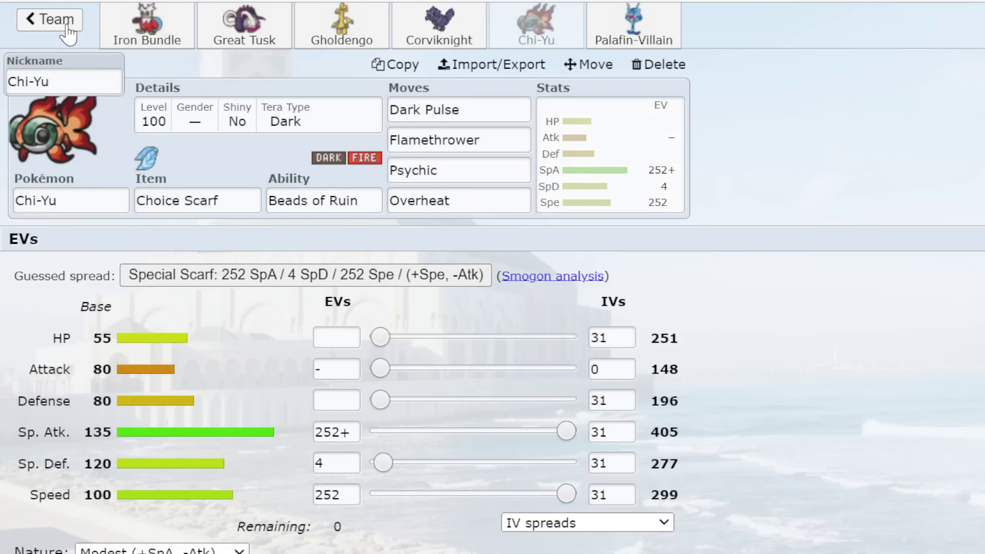
click(45, 21)
scroll(482, 184, up, 10)
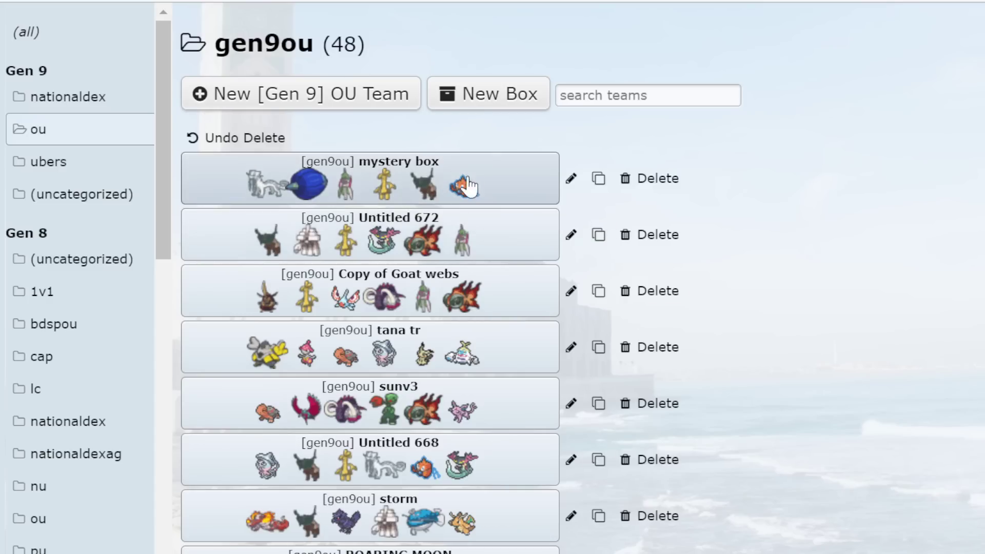
Create a new Gen 9 OU team and import the three Chien-Pao sets, including the Heavy-Duty Boots and Choice Band versions.
click(400, 93)
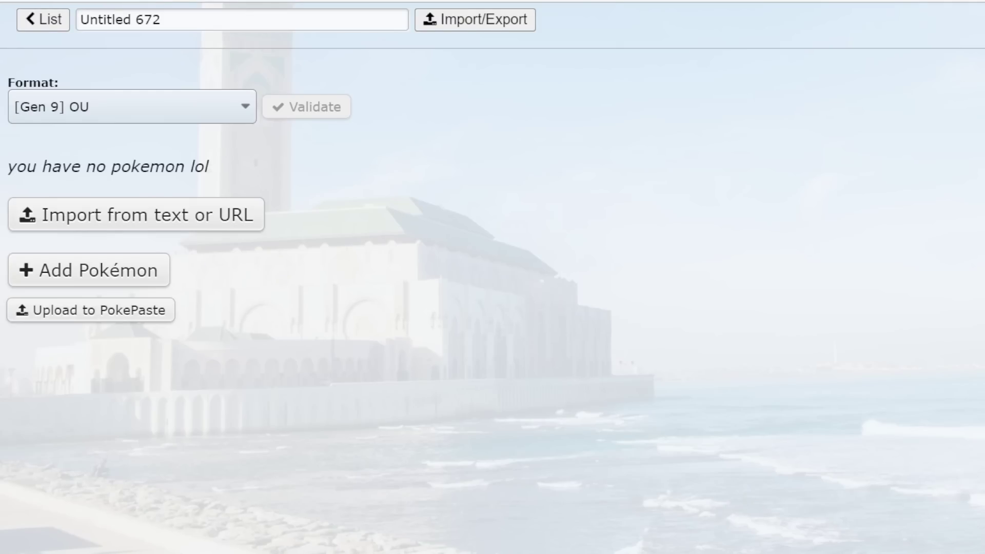
click(484, 23)
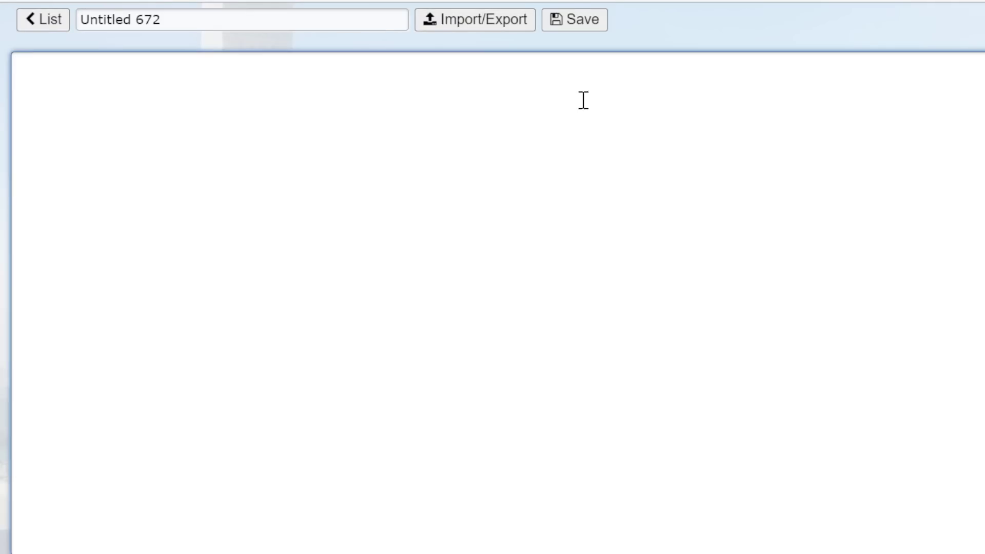
text(Chien-Pao @ Heavy-Duty Boots Ability: Sword of Ruin EVs: 252 Atk / 4 Def / 252 Spe Adamant Nature - Icicle Crash - Sacred Sword - Crunch - Sucker Punch  Chien-Pao @ Choice Band Ability: Sword of Ruin Shiny: Yes EVs: 252 Atk / 4 Def / 252 Spe Adamant Nature - Ice Spinner - Sacred Sword - Ice Shard - Crunch  Chien-Pao @ Heavy-Duty Boots Ability: Sword of Ruin Tera Type: Dark EVs: 252 Atk / 4 SpD / 252 Spe Jolly Nature - Swords Dance - Ice Spinner - Crunch - Sucker Punch)
click(574, 20)
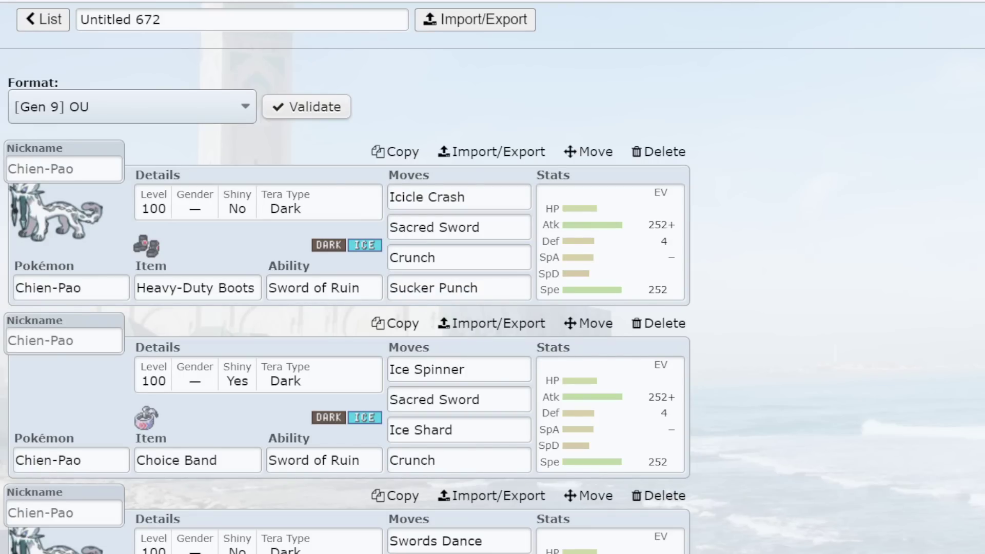
Look through the three Chien-Pao sets, check the Choice Band one's species entry, and return to the Heavy-Duty Boots set.
click(653, 235)
click(240, 28)
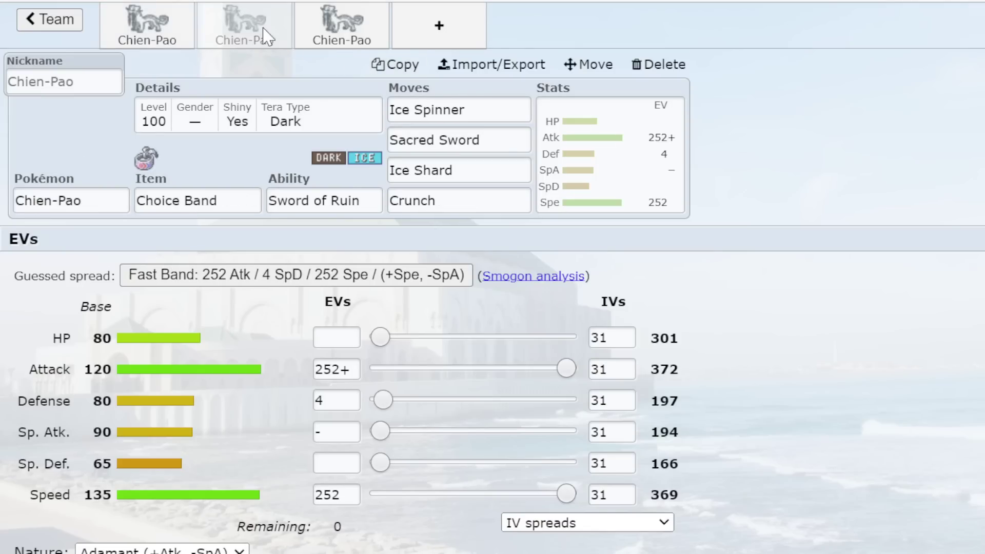
click(343, 30)
click(241, 31)
click(67, 200)
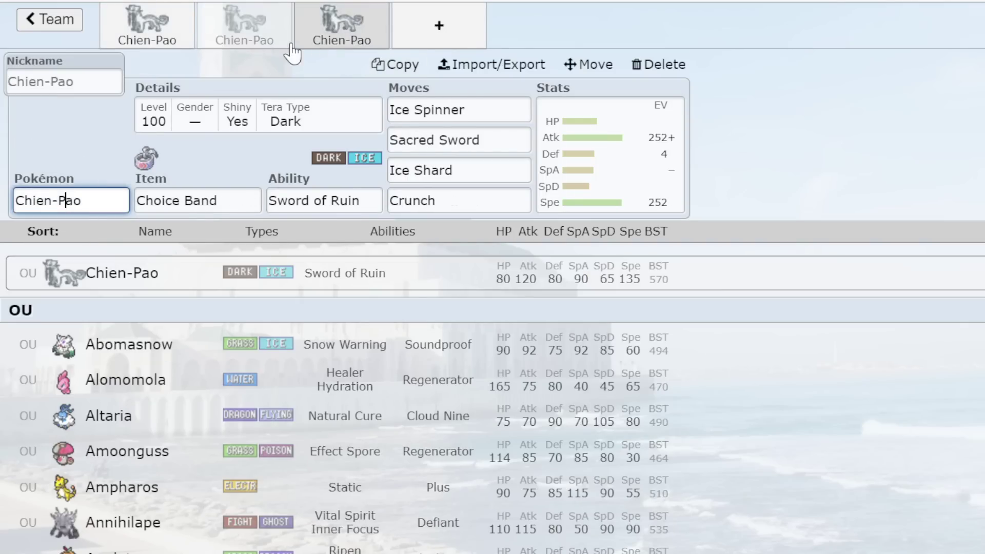
click(165, 38)
click(242, 29)
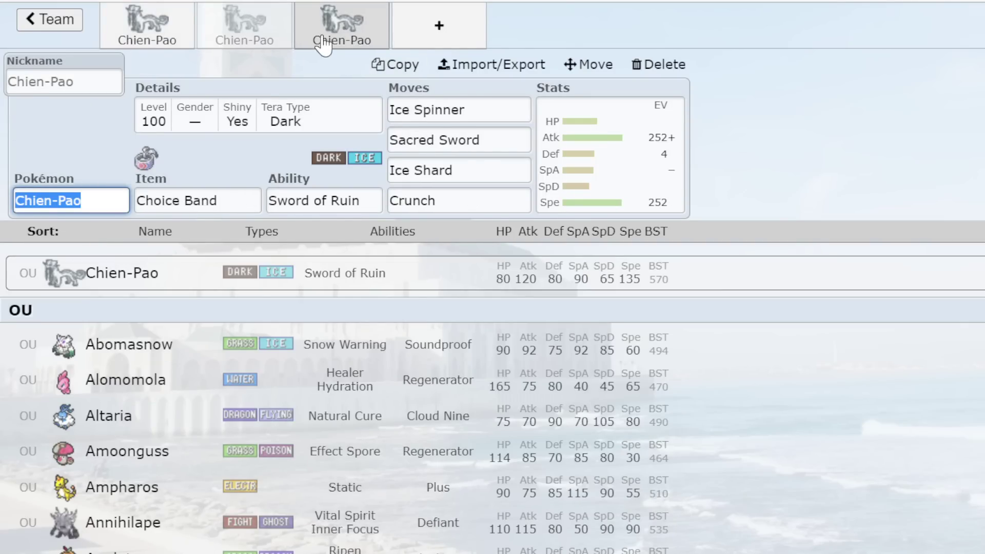
click(341, 31)
click(179, 37)
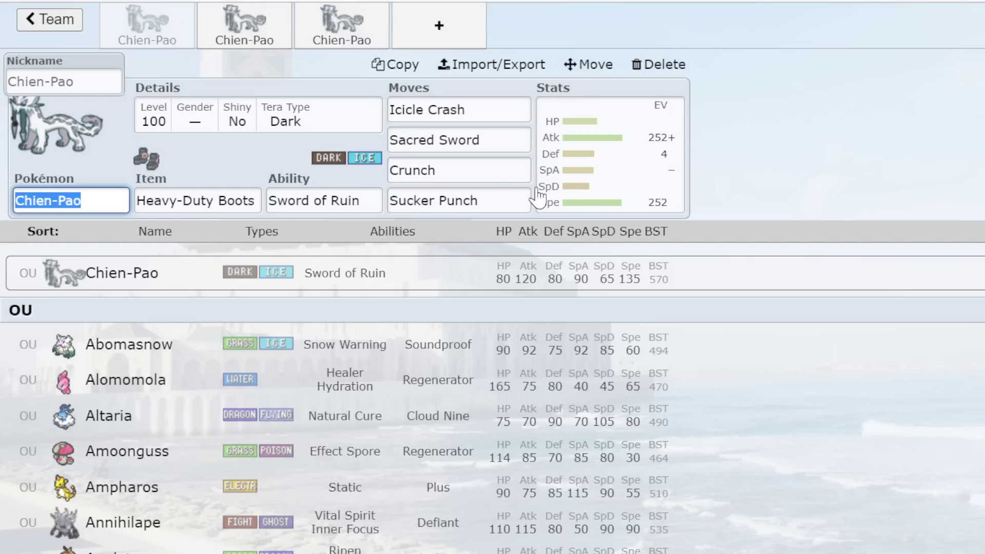
Try the Jolly nature on the Heavy-Duty Boots Chien-Pao's spread and set it back to Adamant.
click(630, 176)
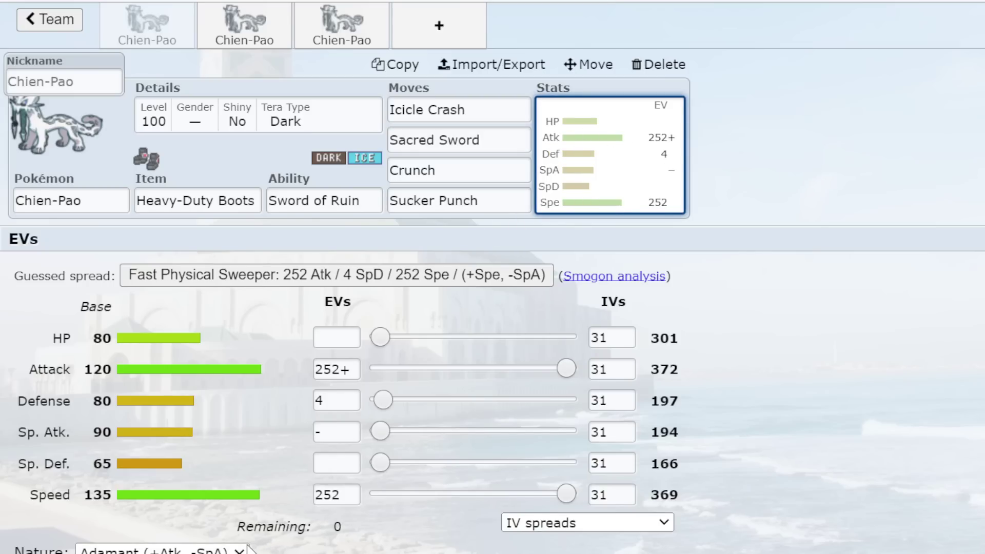
click(162, 550)
key(j)
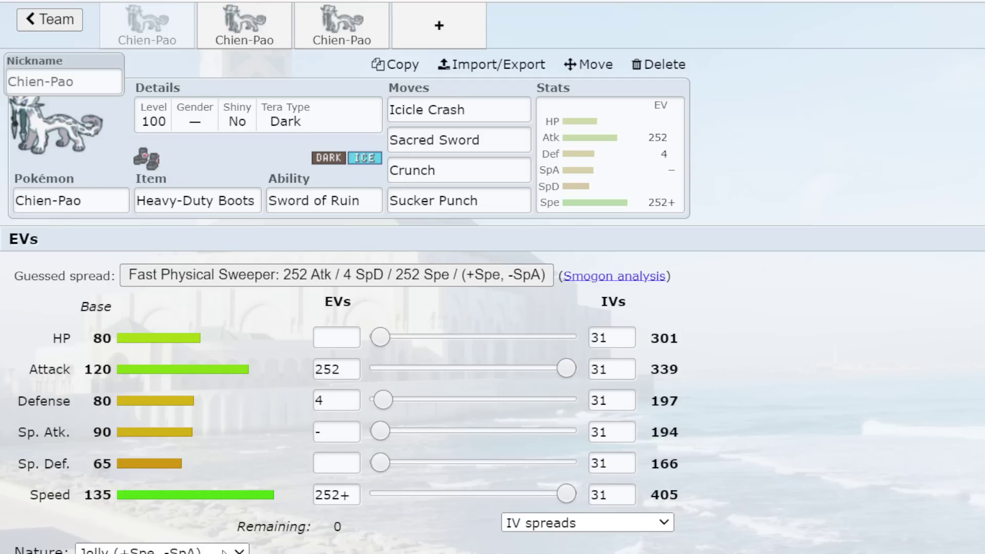
key(a)
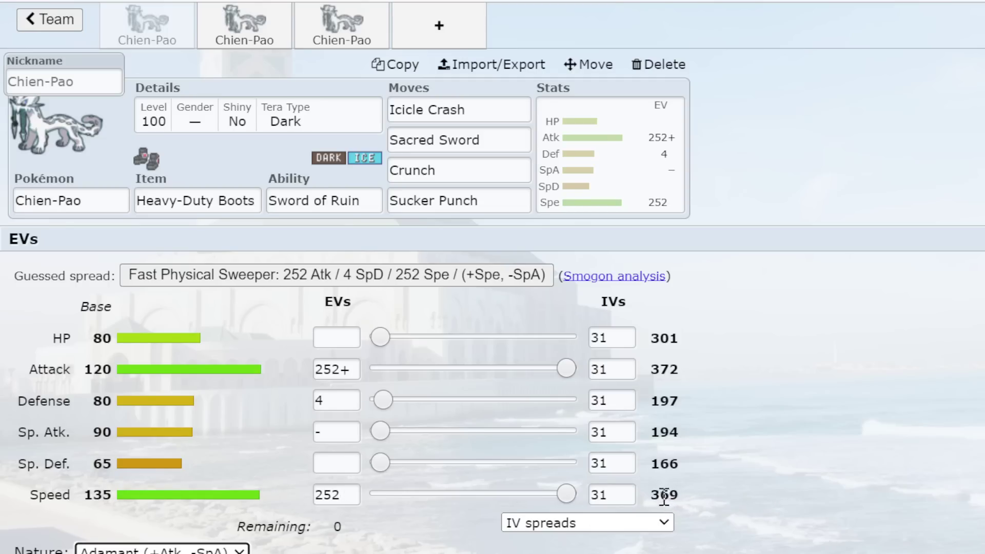
Examine the final Speed stat of the Heavy-Duty Boots Chien-Pao.
drag(649, 497, 675, 505)
click(686, 501)
click(657, 493)
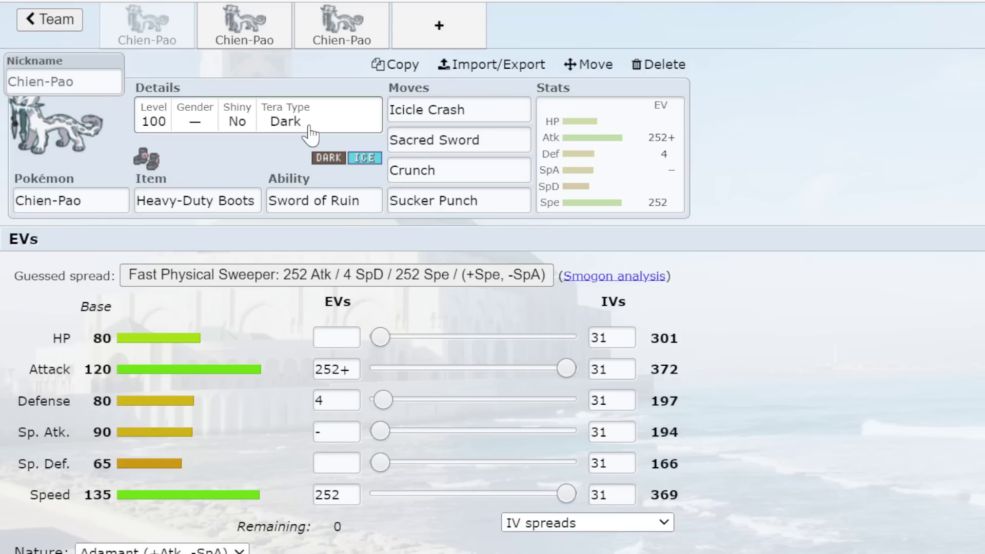
Compare the EV spreads of the three Chien-Pao sets and check the Sacred Sword entry on the Icicle Crash set.
click(250, 32)
click(317, 26)
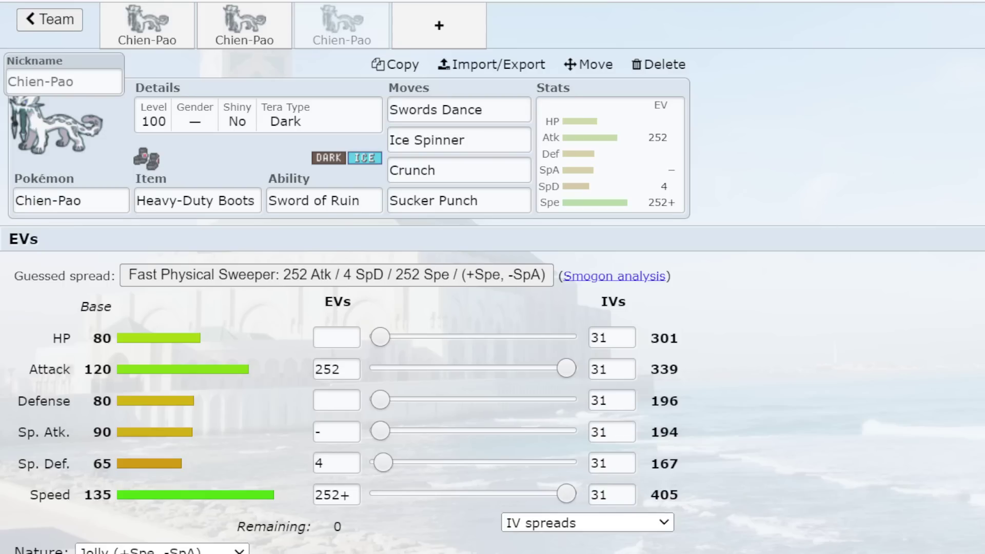
click(193, 43)
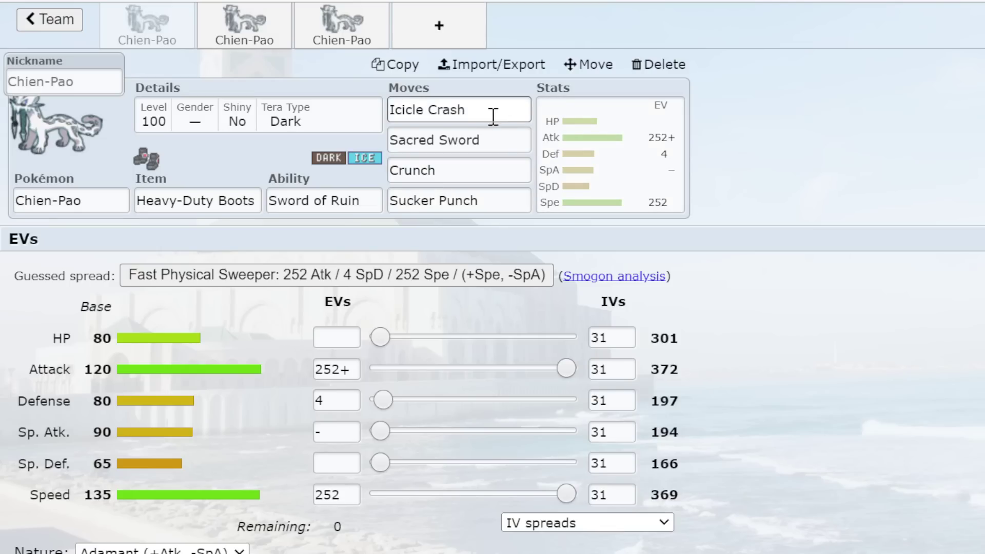
click(451, 139)
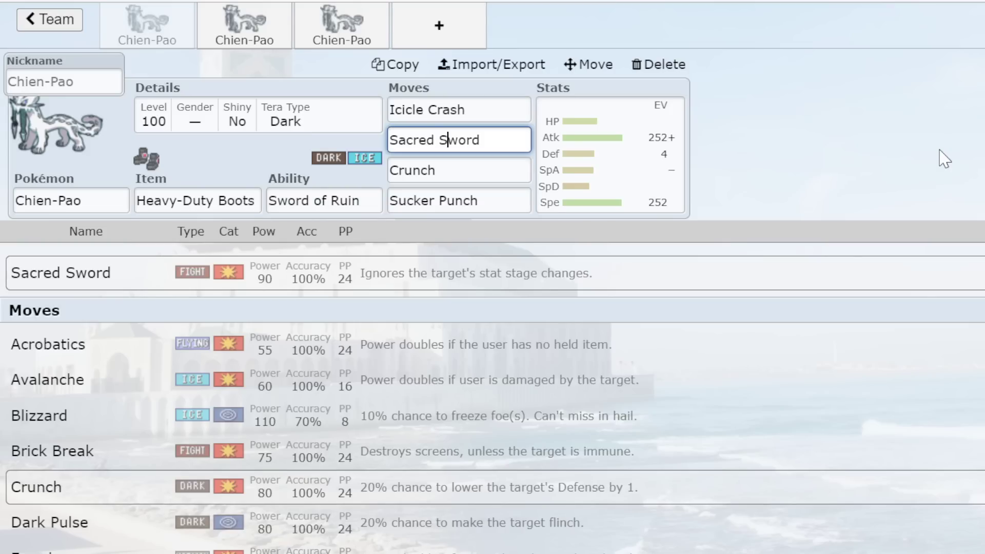
click(635, 193)
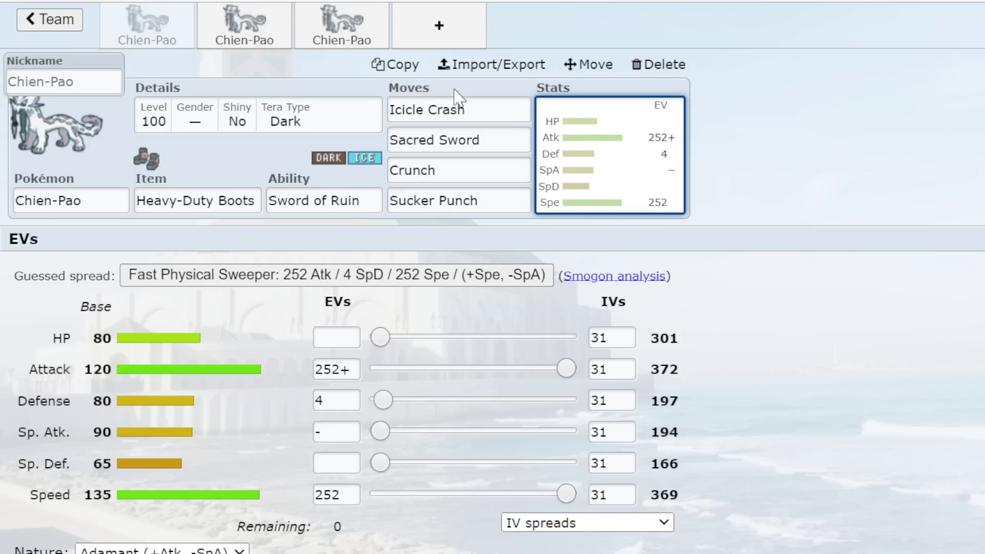
click(244, 28)
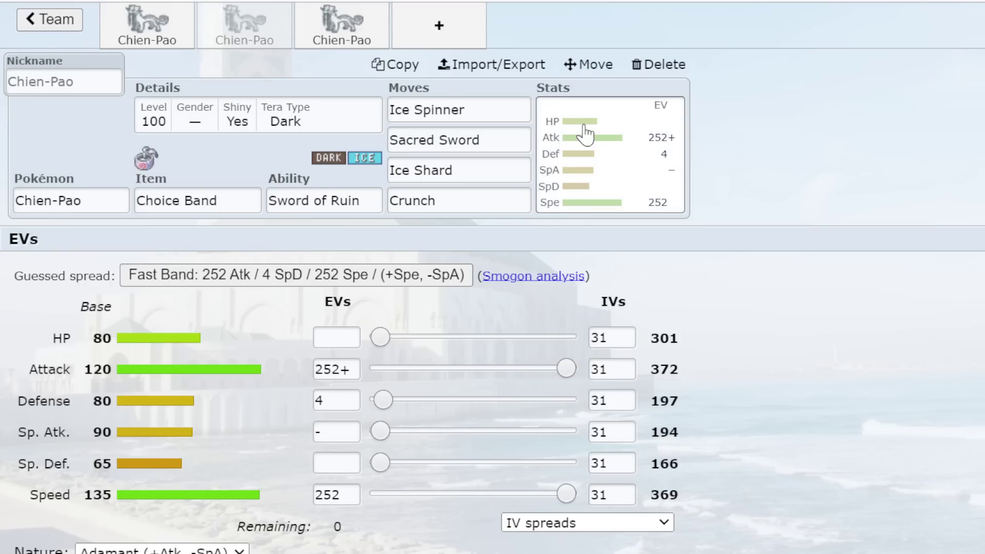
click(171, 50)
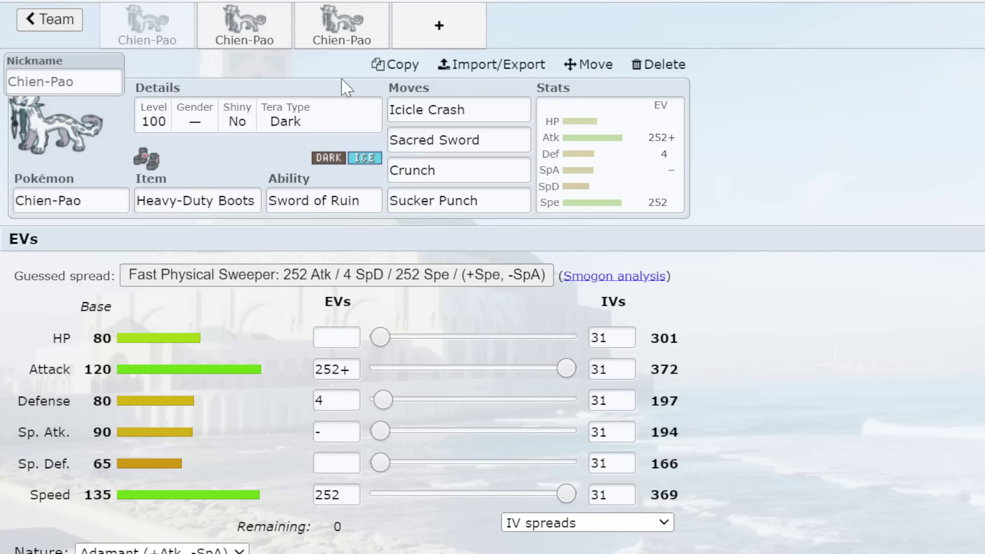
click(326, 17)
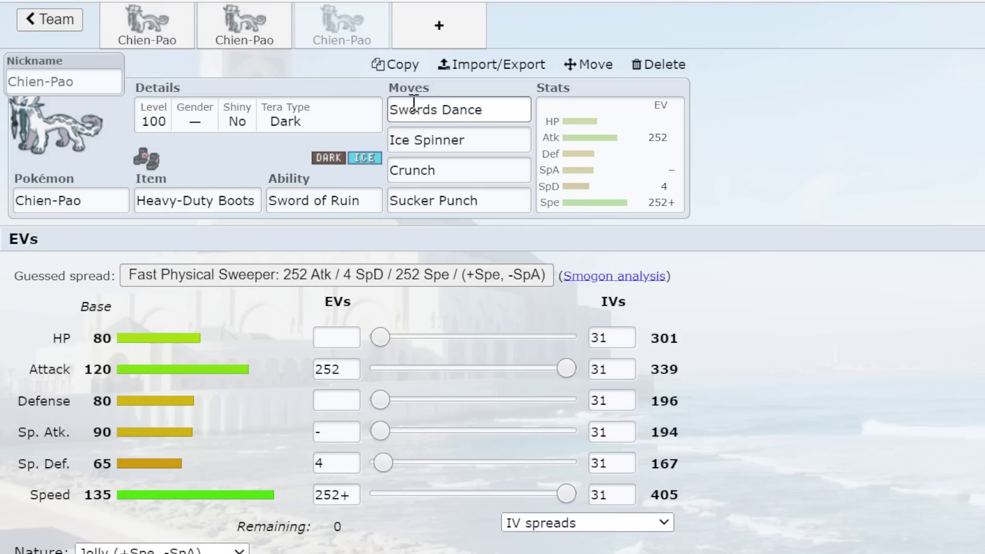
Compare the Ice Spinner, Sacred Sword and Icicle Crash entries across the three Chien-Pao sets.
click(465, 135)
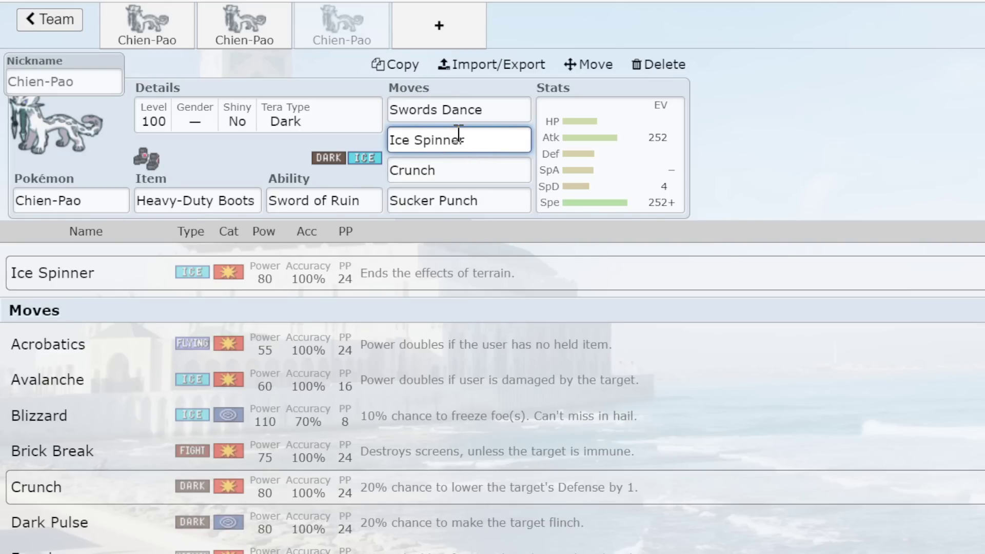
click(205, 32)
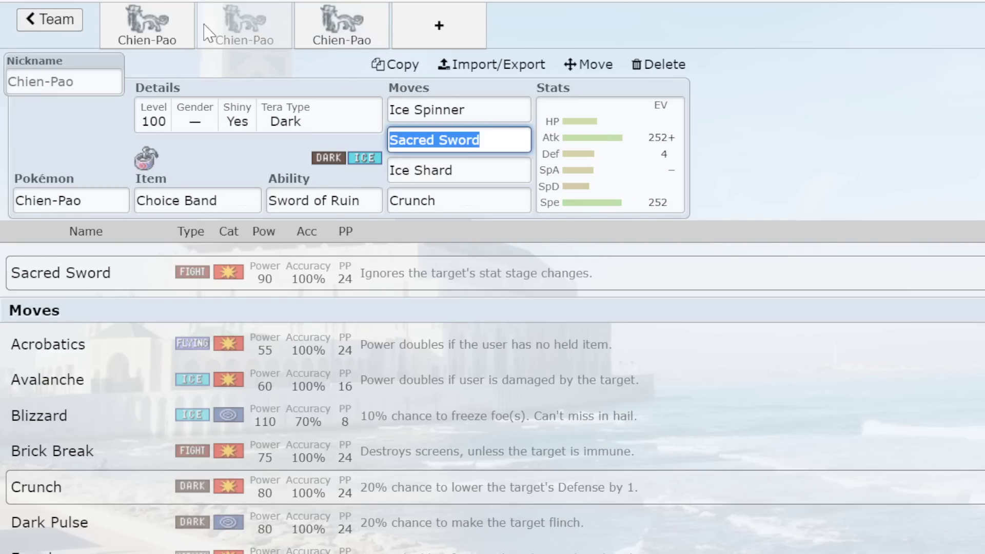
click(137, 23)
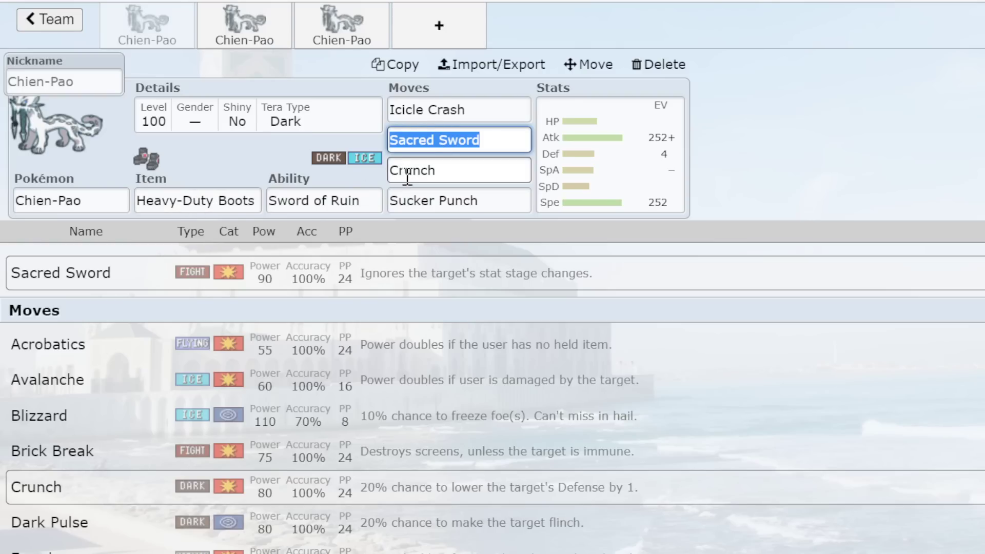
click(481, 110)
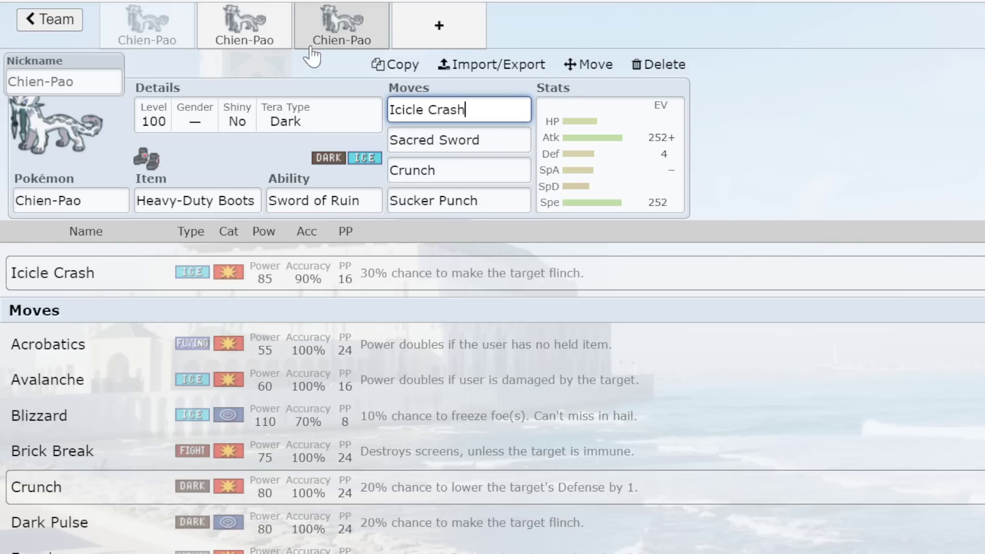
click(266, 39)
click(341, 41)
click(464, 138)
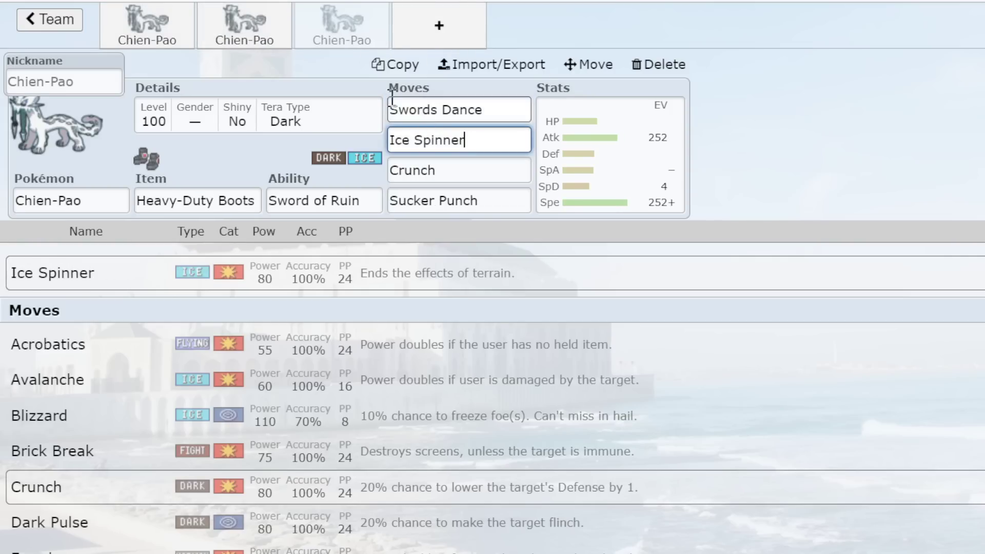
click(281, 20)
click(146, 28)
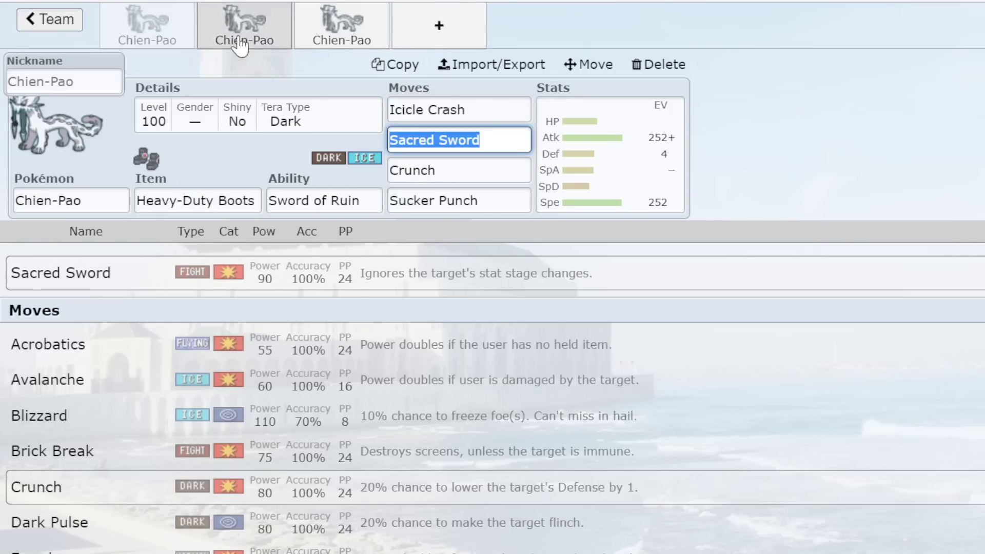
click(457, 109)
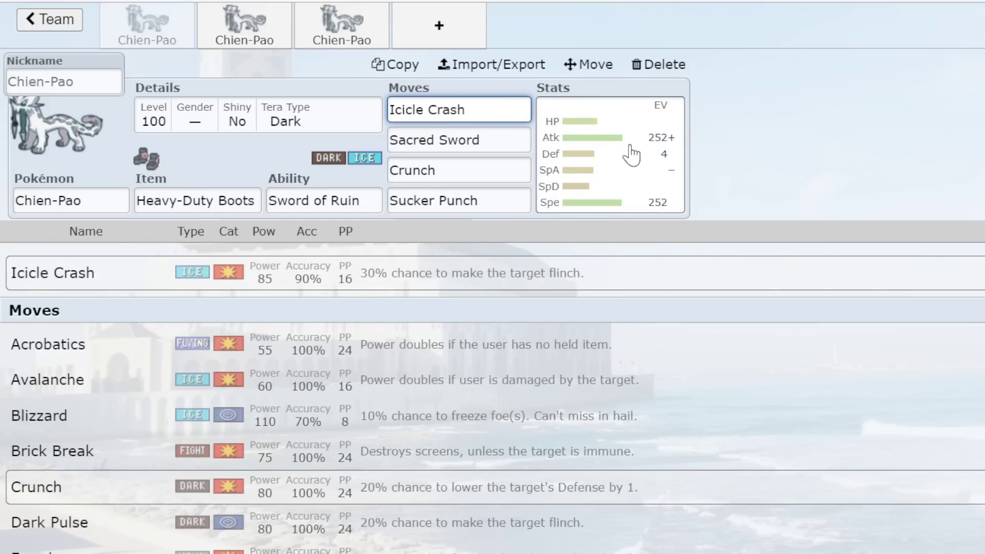
click(318, 35)
click(259, 37)
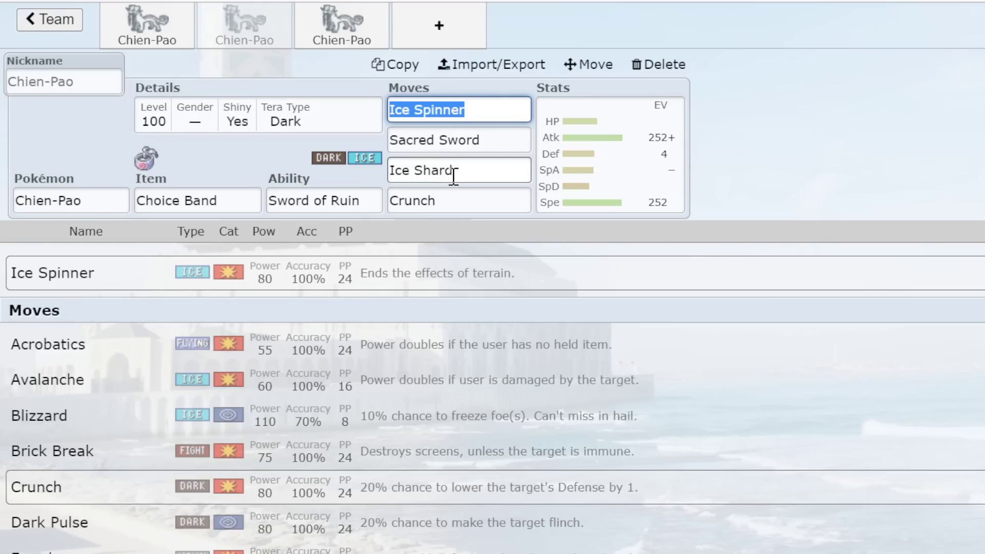
click(181, 41)
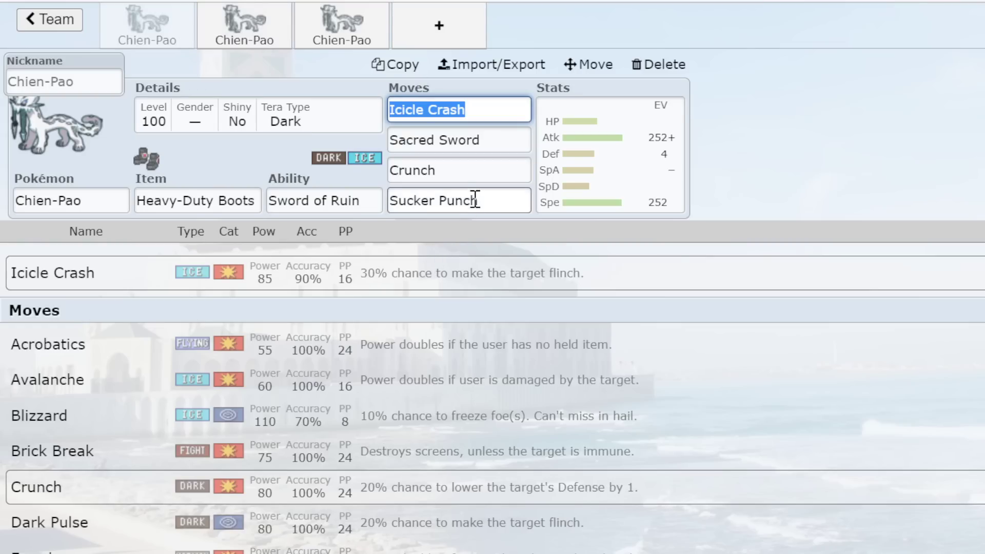
Return to the team list, reopen the Chien-Pao team and look over all three sets in the overview.
click(60, 26)
click(60, 25)
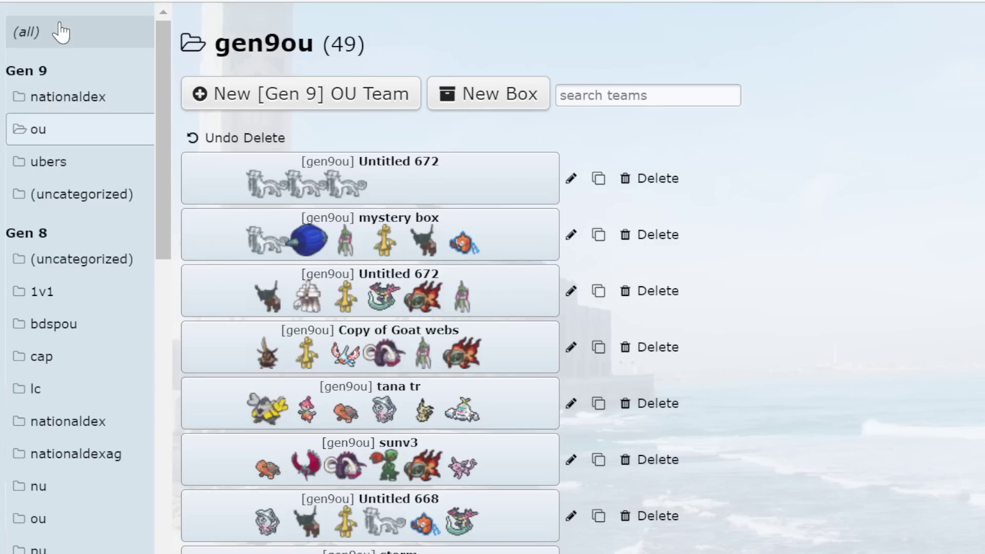
click(501, 183)
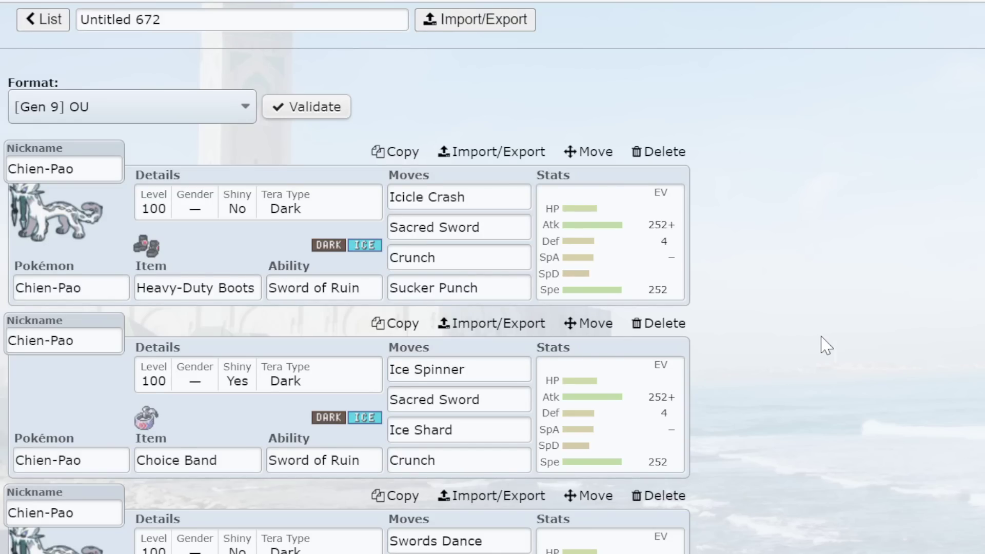
scroll(823, 344, down, 3)
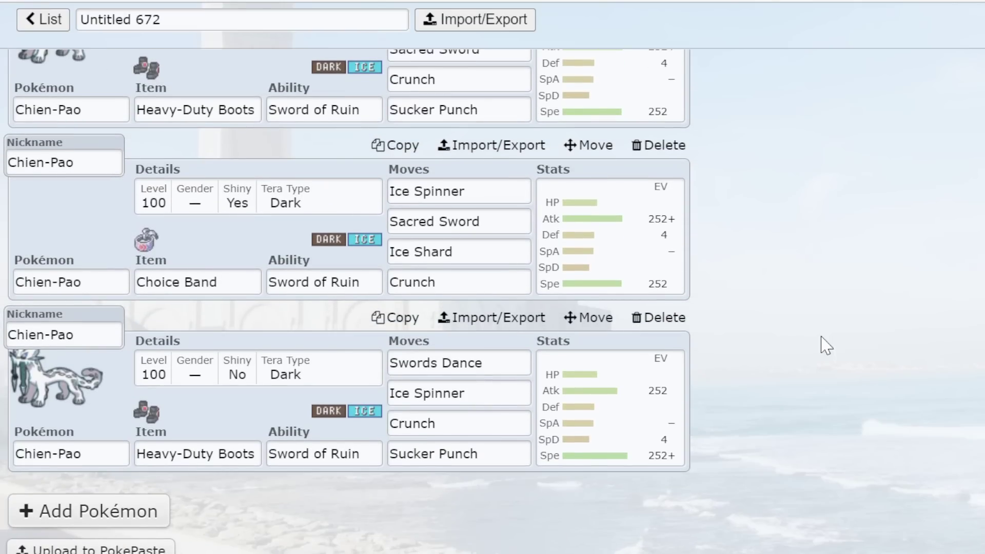
scroll(823, 343, up, 3)
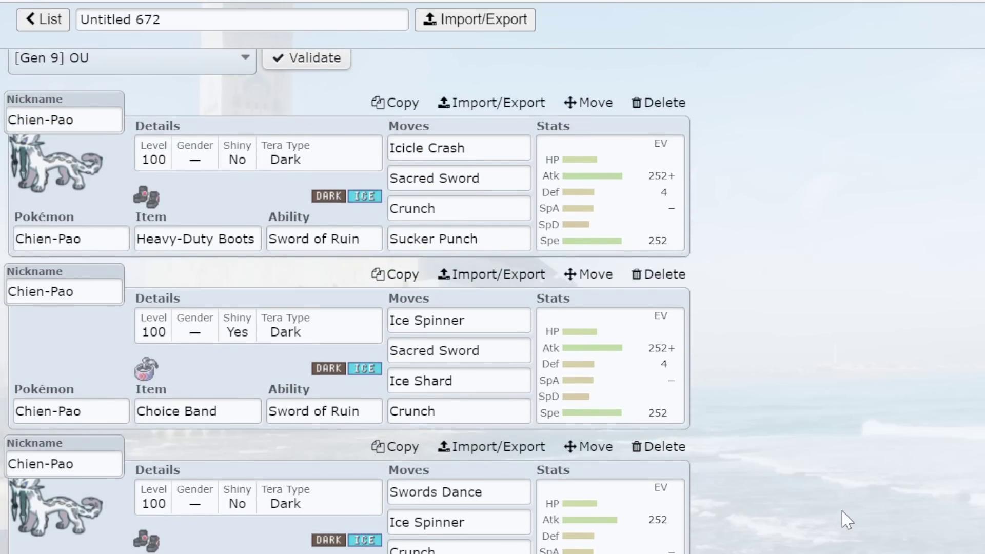
scroll(848, 519, down, 1)
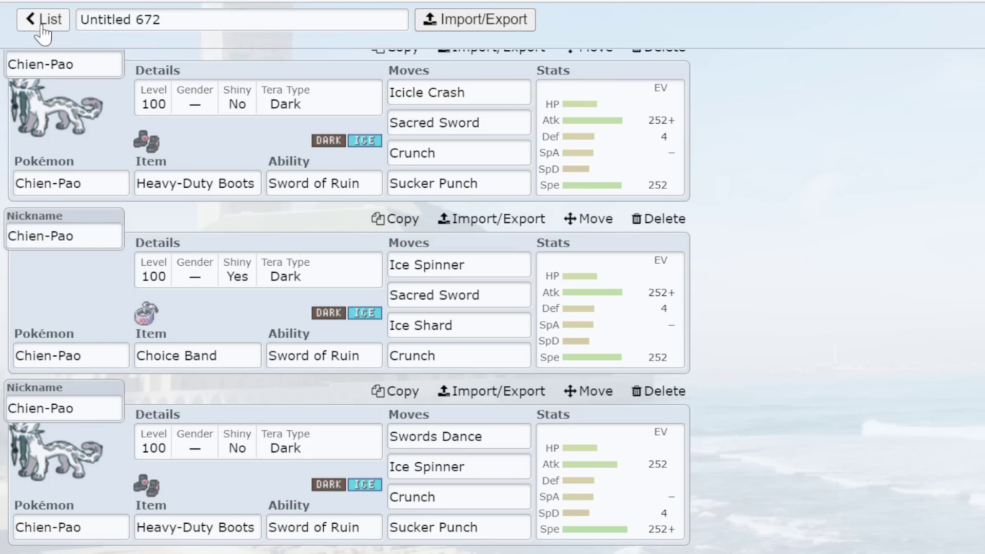
Replace the Choice Band Chien-Pao with Chi-Yu and the Swords Dance Chien-Pao with Ting-Lu.
click(70, 354)
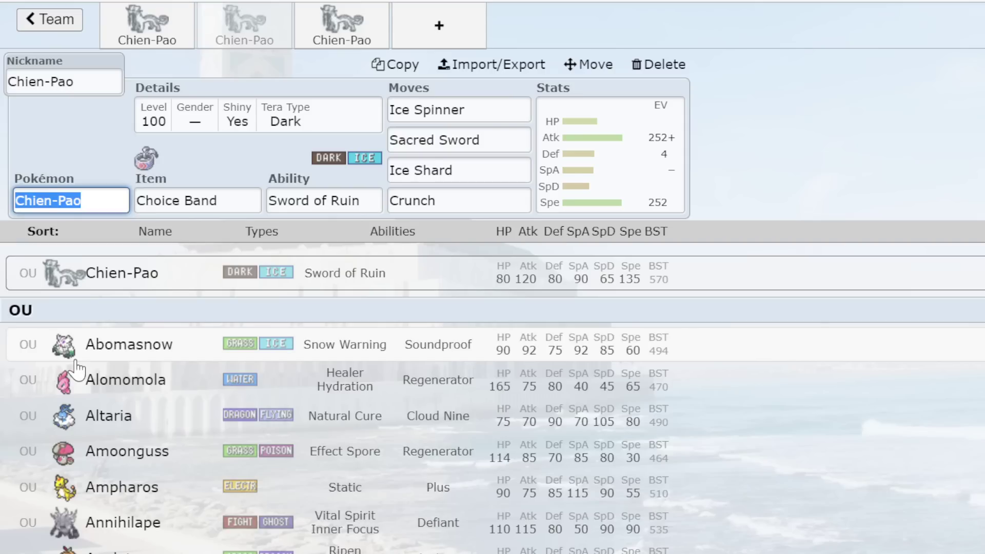
click(72, 200)
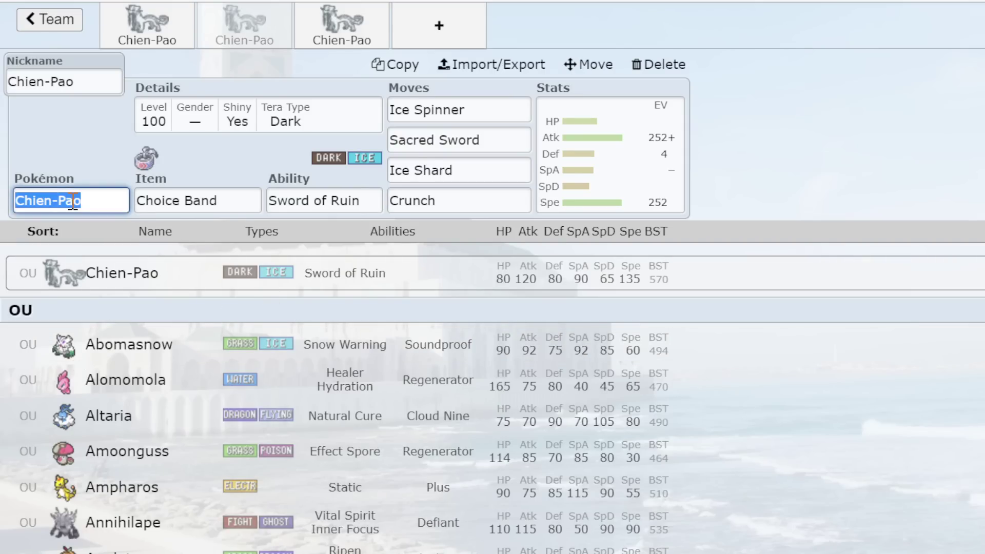
text(chiyu)
key(Return)
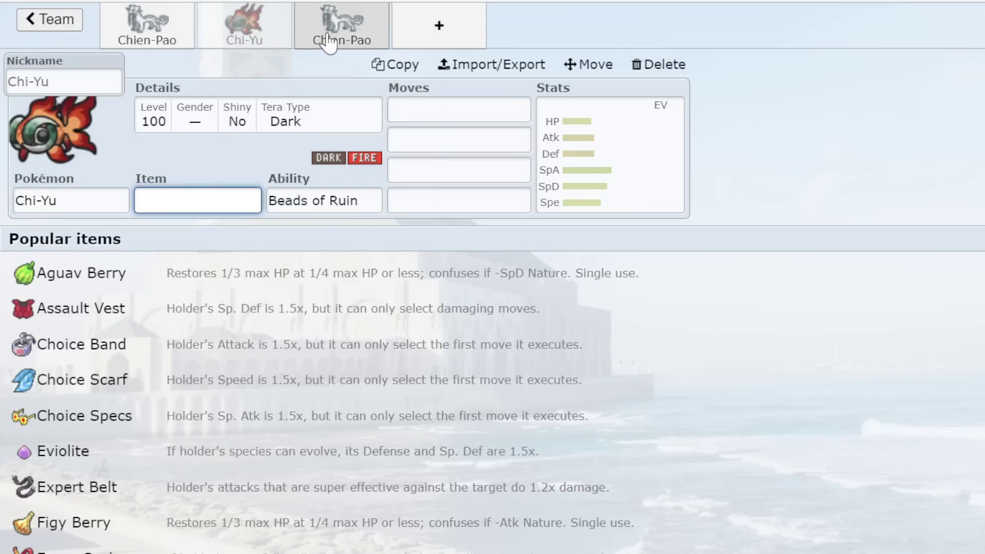
click(333, 31)
click(79, 199)
text(ting)
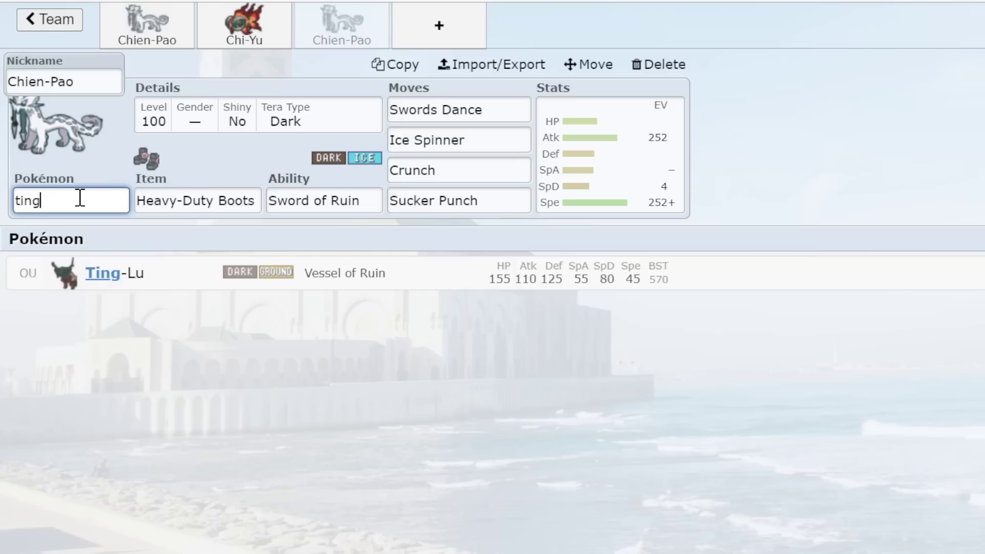
key(Return)
Add Kingambit and Roaring Moon to the team as two new Pokémon.
click(439, 42)
text(kinga)
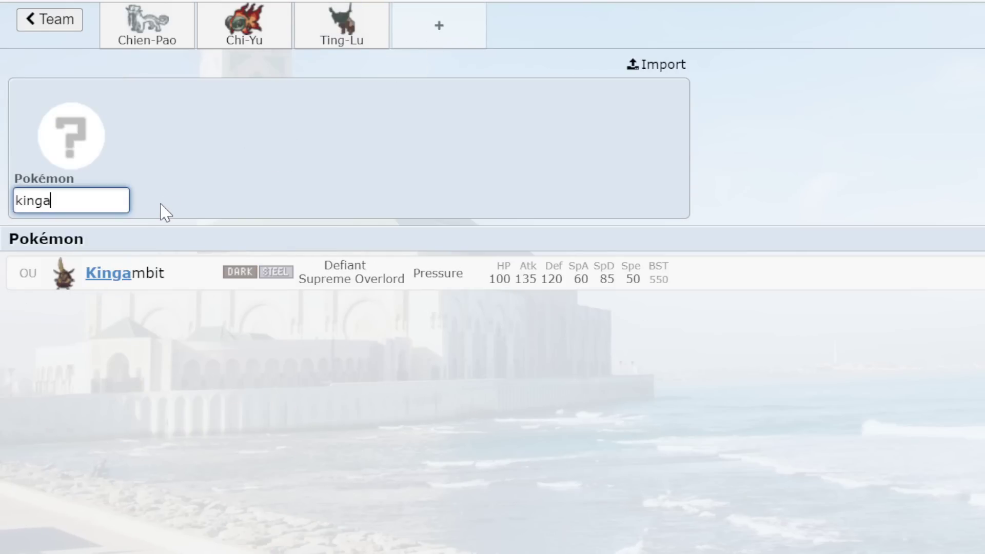
key(Return)
click(548, 35)
text(roa)
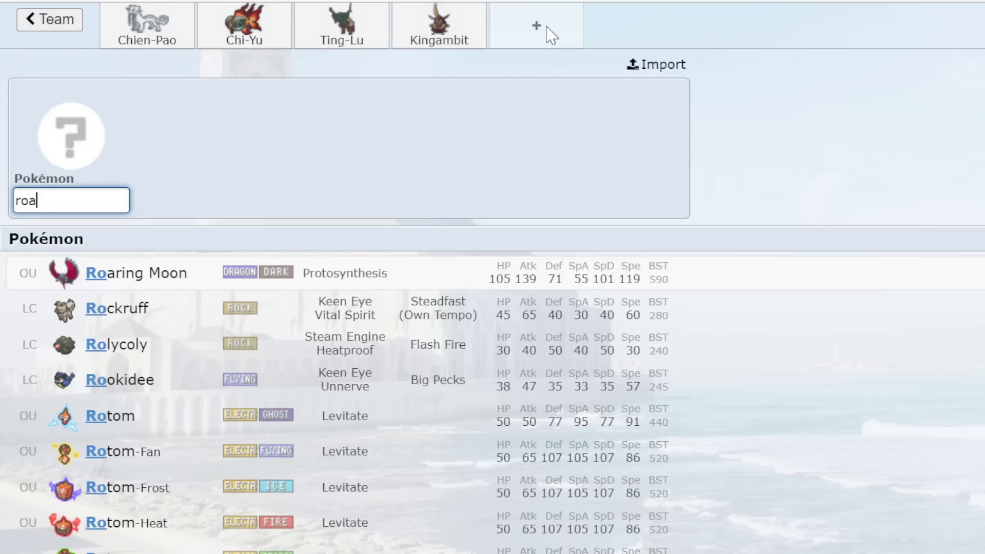
key(Return)
Review the five-Pokémon team in the team list and overview, and open the Icicle Crash Chien-Pao's EV spread.
click(57, 19)
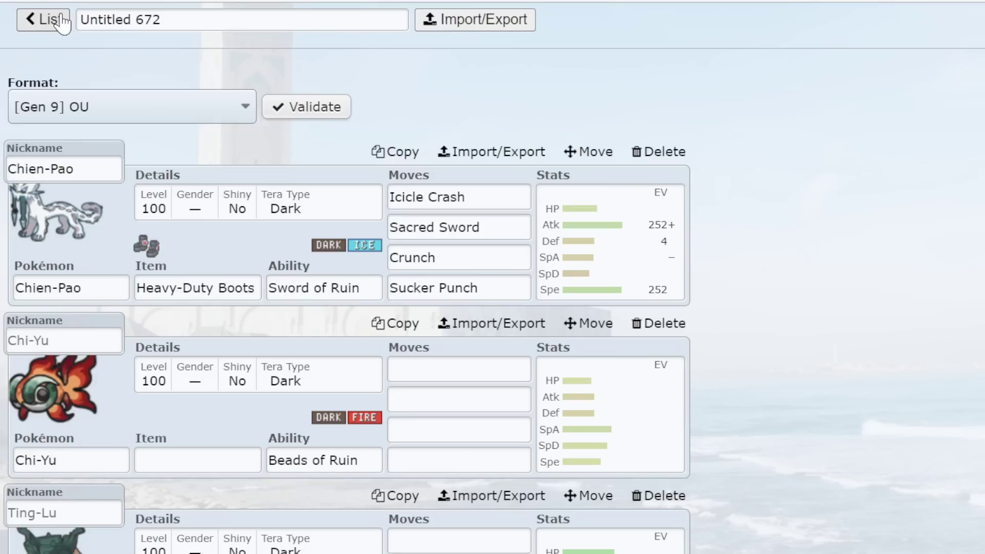
scroll(166, 69, down, 3)
click(39, 19)
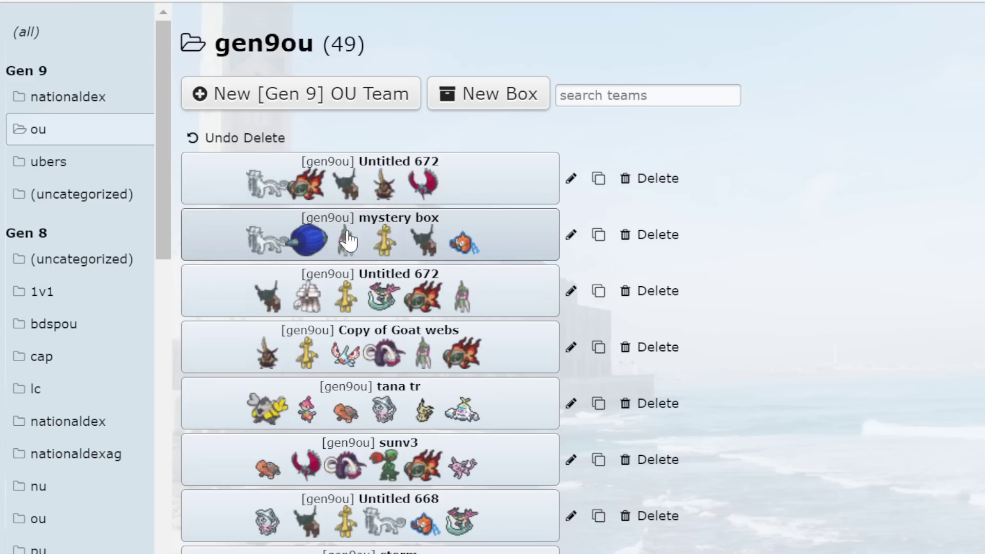
click(385, 200)
scroll(622, 455, down, 8)
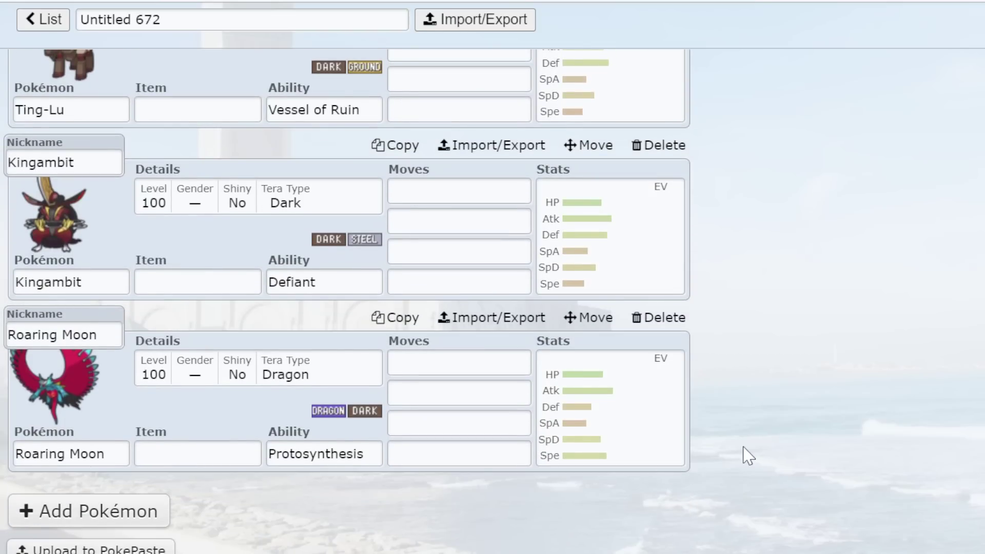
scroll(759, 466, up, 3)
scroll(758, 467, up, 3)
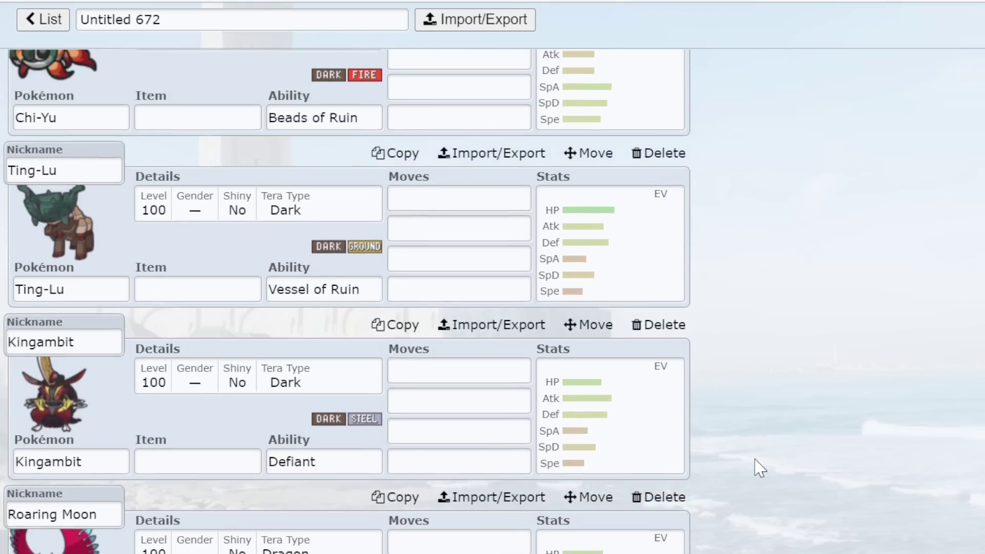
scroll(745, 410, up, 3)
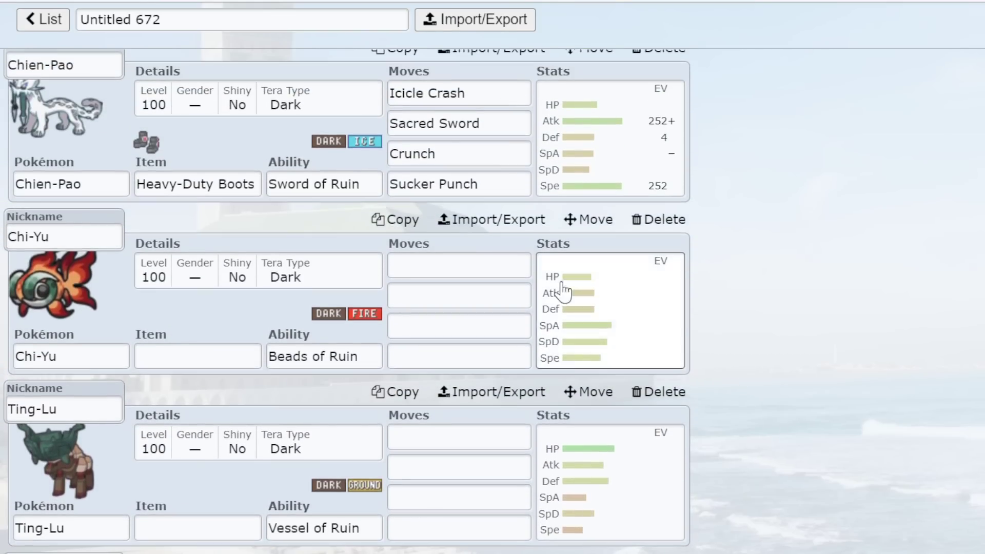
scroll(466, 242, down, 8)
scroll(465, 234, up, 10)
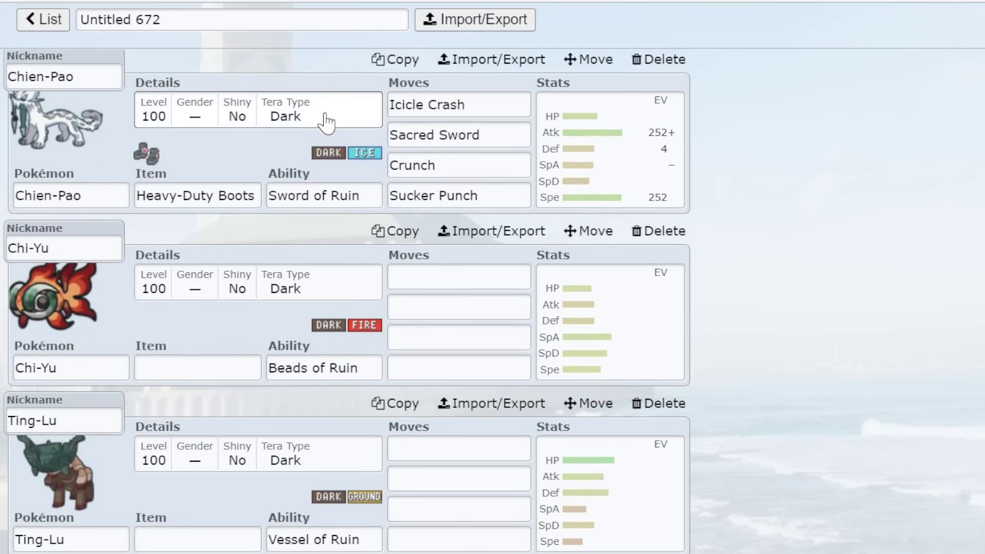
click(549, 149)
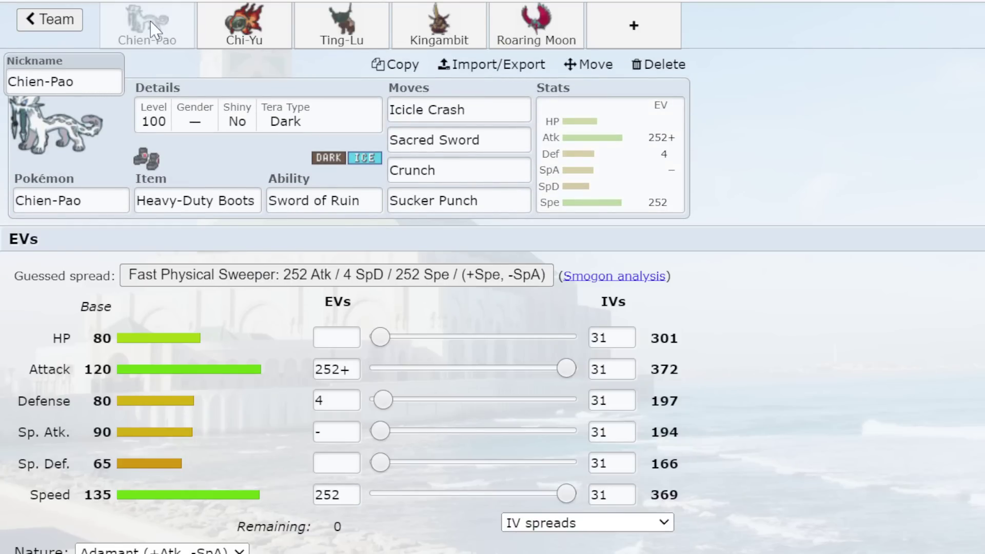